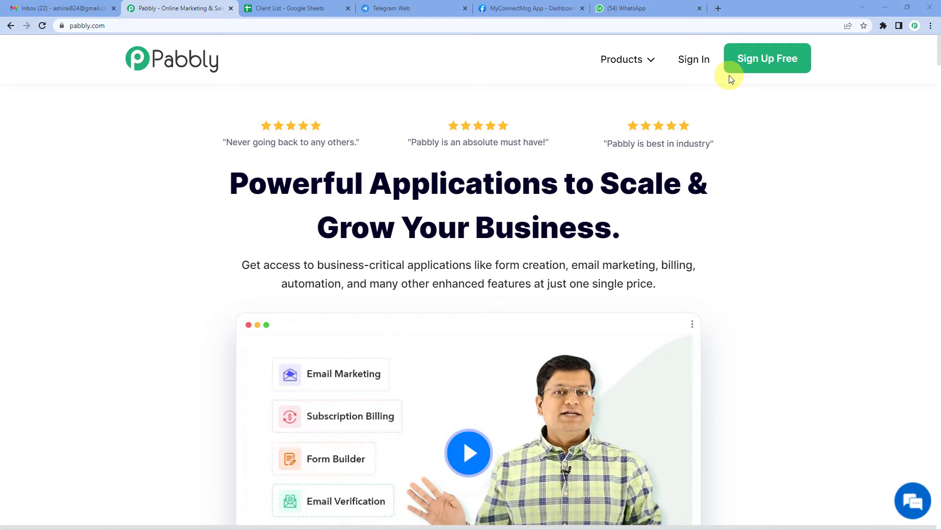
Access Pabbly Connect through the Pabbly account sign-in and create a workflow named Telegram To WhatsApp.
{"action": "left_click", "coordinate": [695, 67]}
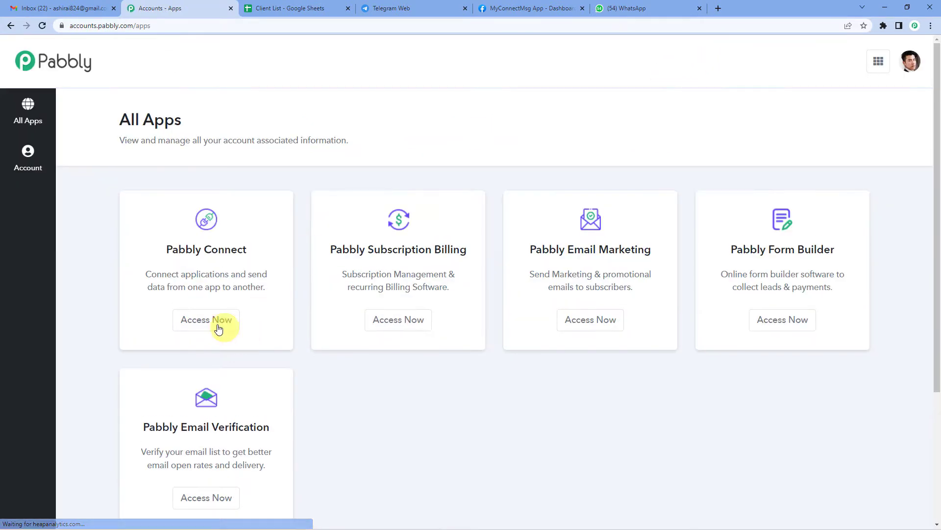
{"action": "left_click", "coordinate": [216, 325]}
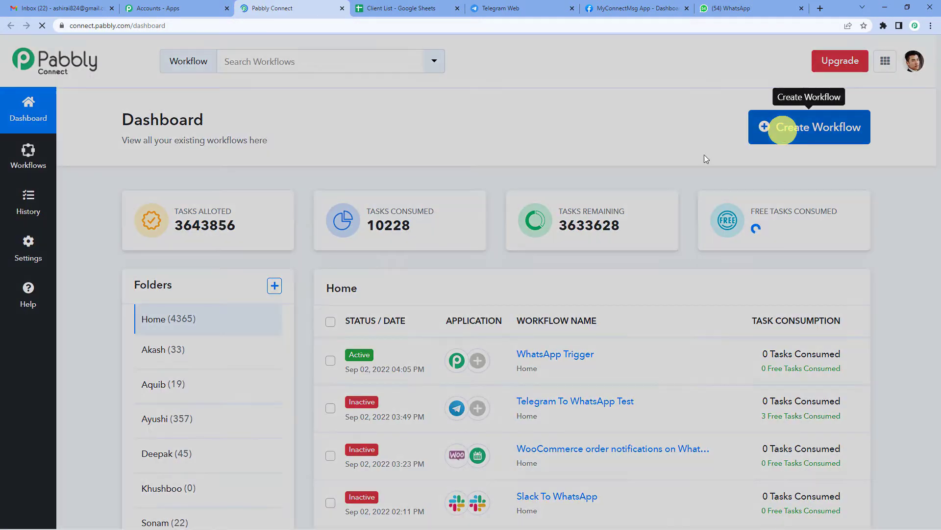
{"action": "left_click", "coordinate": [783, 129]}
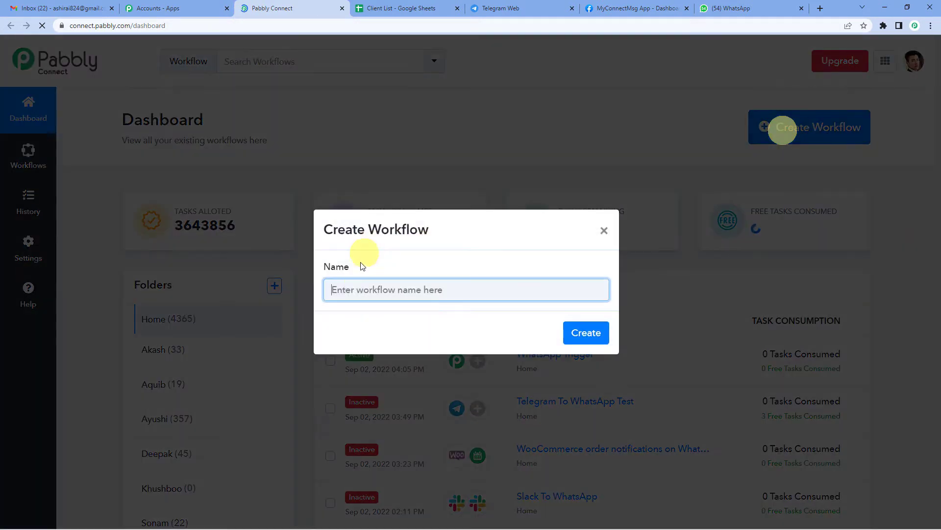
{"action": "type", "text": "Telegram To WhatsApp"}
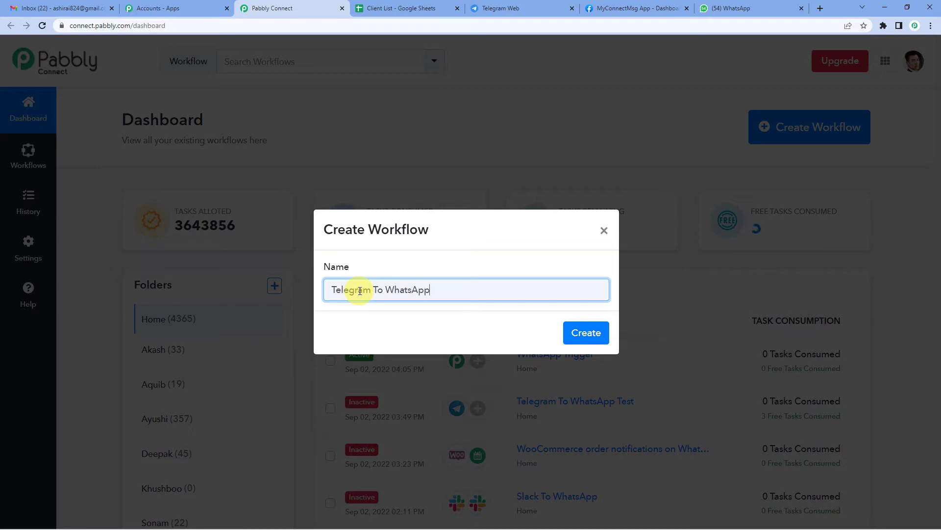
{"action": "left_click", "coordinate": [586, 332]}
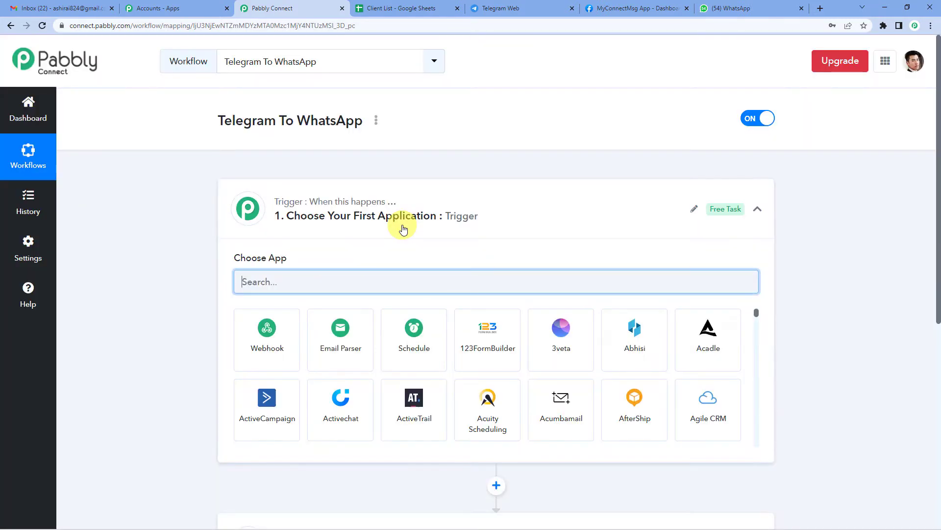
Set the workflow's trigger application to Telegram Bot with the trigger event Set Webhook / Watch Updates.
{"action": "left_click", "coordinate": [443, 225]}
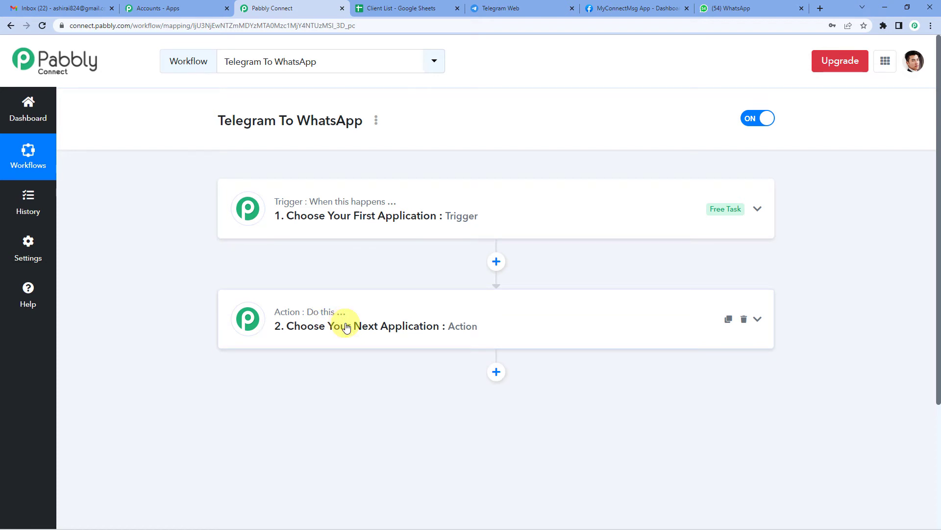
{"action": "left_click", "coordinate": [375, 228]}
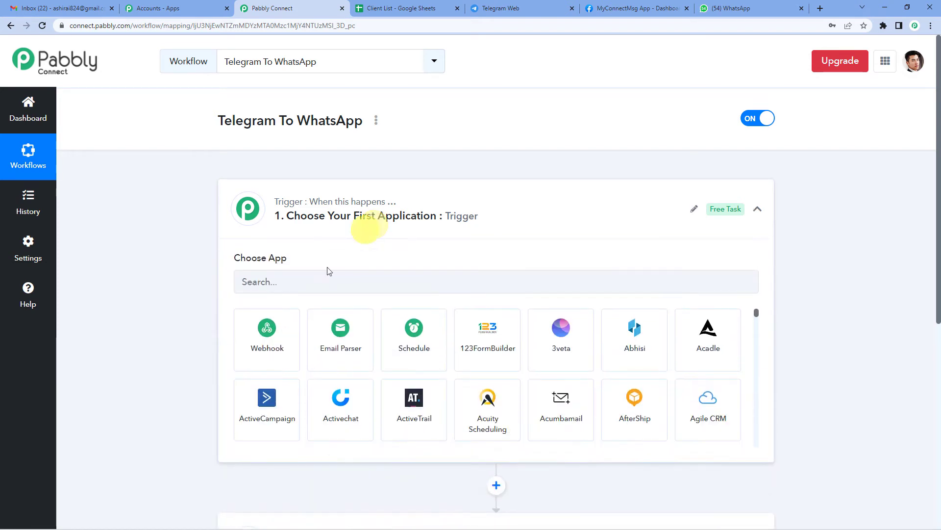
{"action": "left_click", "coordinate": [296, 287]}
{"action": "type", "text": "teleg"}
{"action": "left_click", "coordinate": [287, 326]}
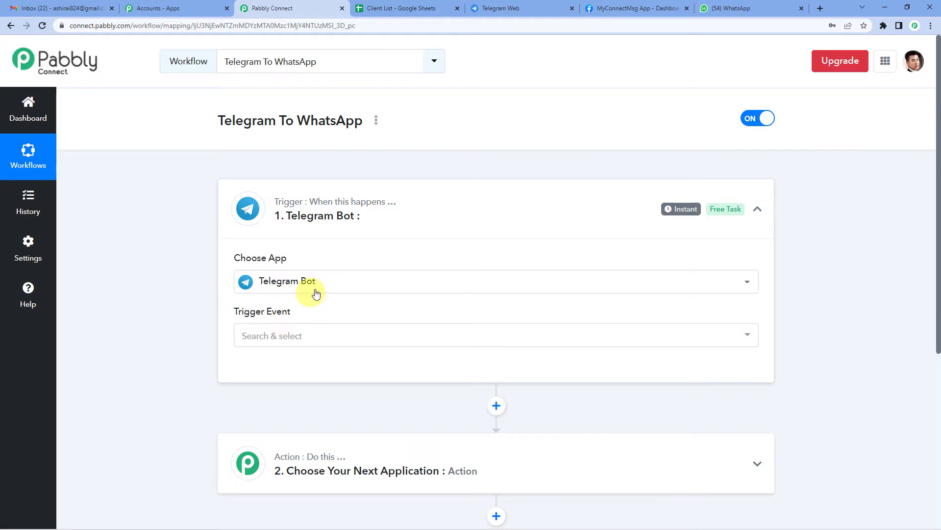
{"action": "scroll", "coordinate": [304, 292], "scroll_direction": "down", "scroll_amount": 1}
{"action": "left_click", "coordinate": [292, 285]}
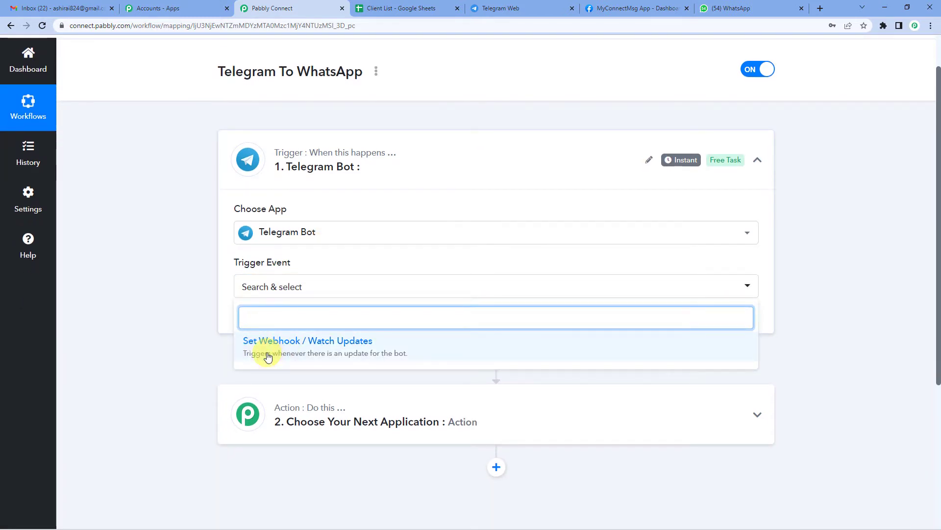
{"action": "left_click", "coordinate": [378, 349]}
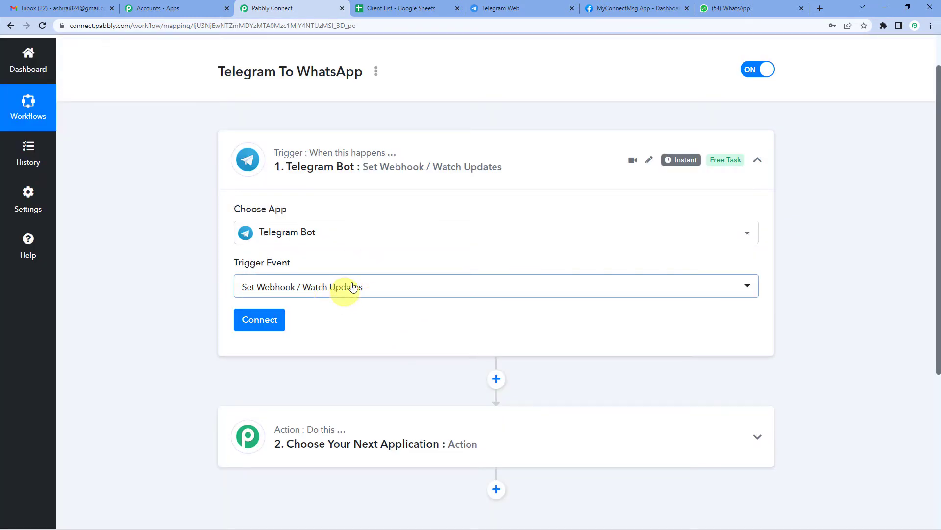
Start adding a new Telegram Bot connection for the trigger and copy the /newbot command from its instructions.
{"action": "left_click", "coordinate": [272, 324]}
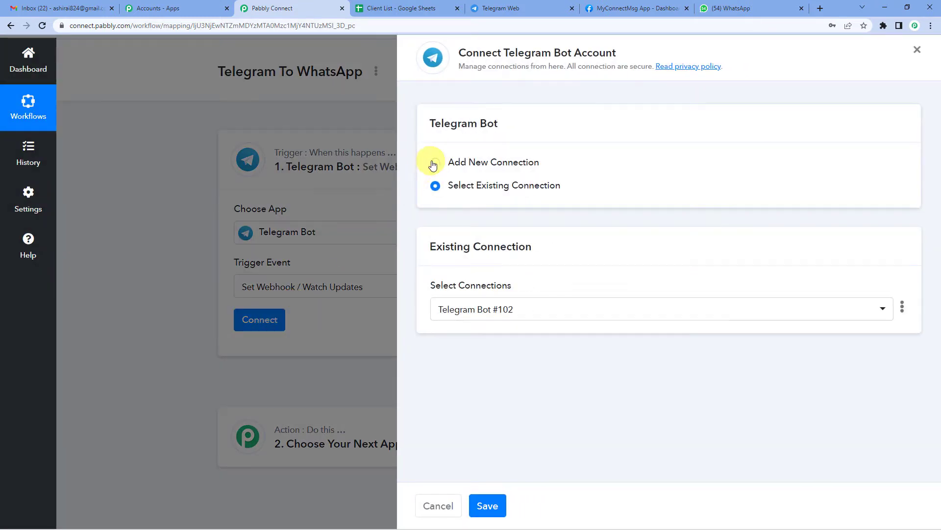
{"action": "left_click", "coordinate": [432, 166]}
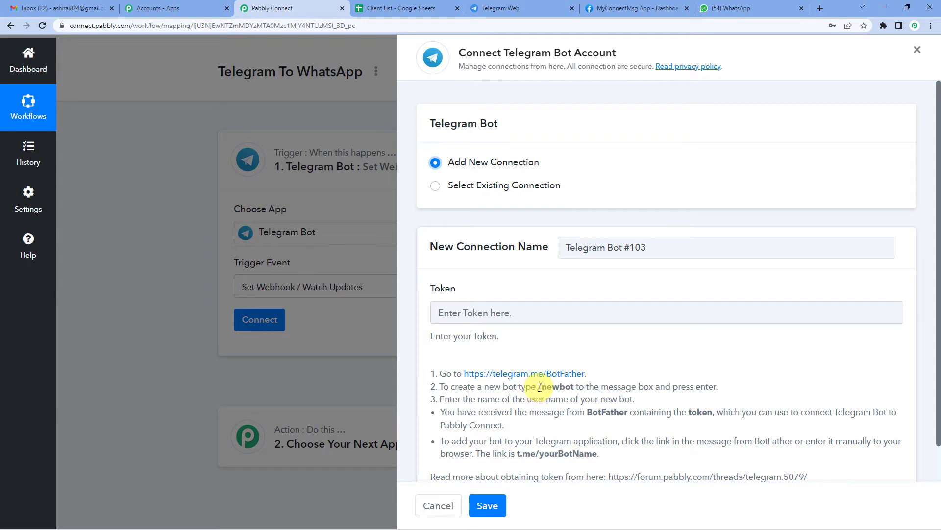
{"action": "left_click_drag", "start_coordinate": [540, 387], "coordinate": [576, 388]}
{"action": "key", "text": "ctrl+c"}
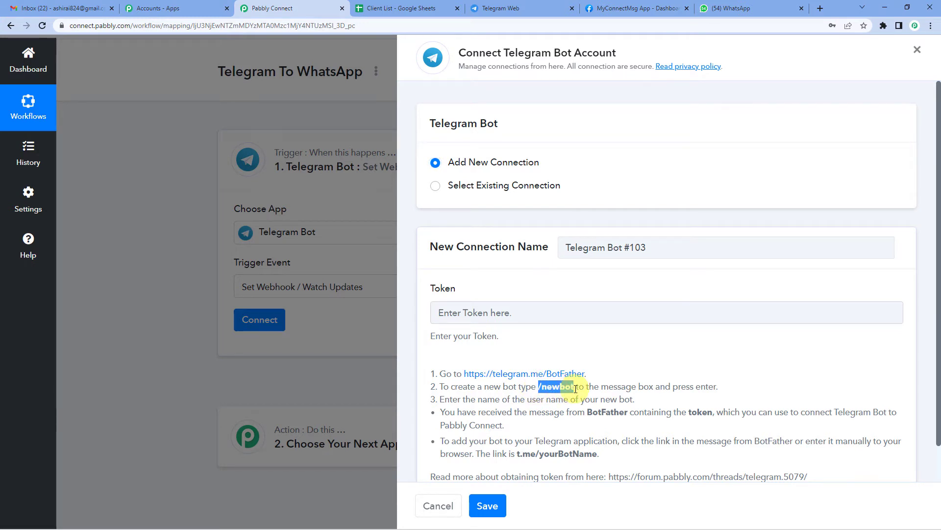
{"action": "left_click", "coordinate": [627, 387]}
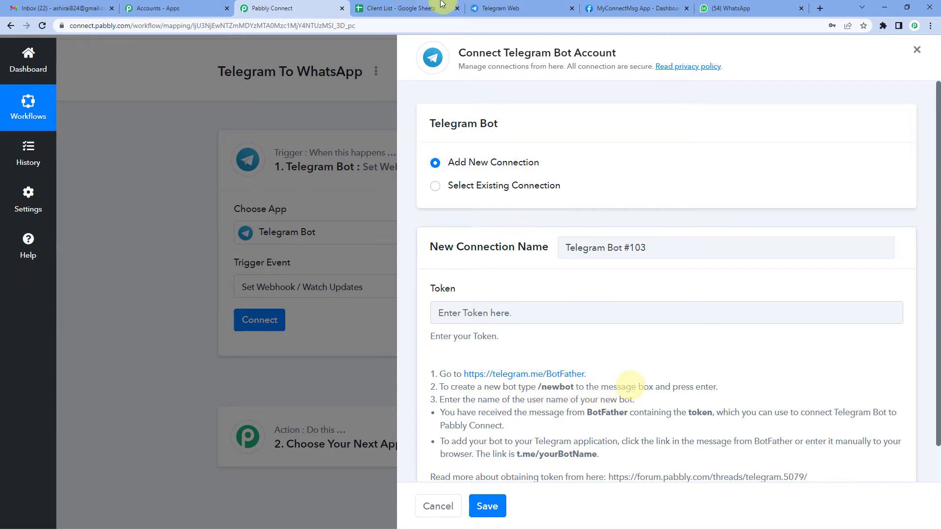
Switch to Telegram Web and send the copied /newbot command to BotFather.
{"action": "left_click", "coordinate": [500, 8]}
{"action": "left_click", "coordinate": [138, 184]}
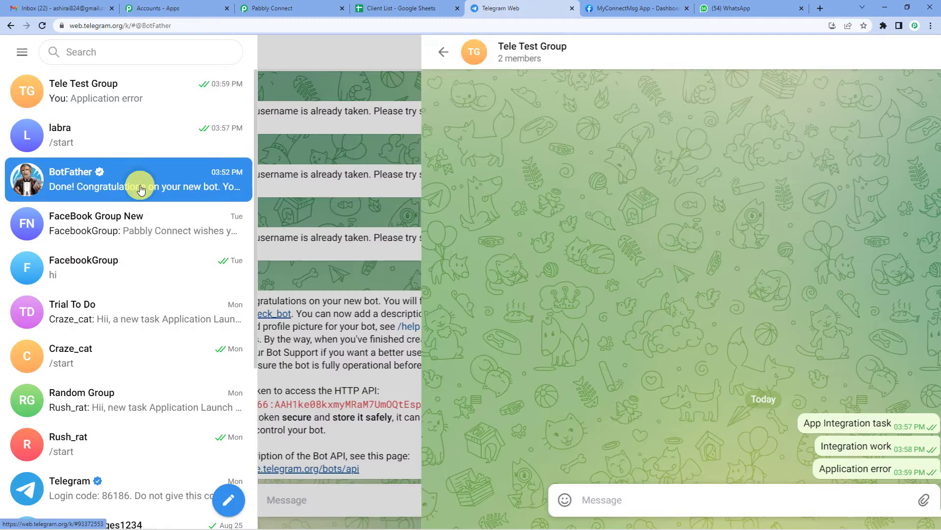
{"action": "left_click", "coordinate": [504, 498]}
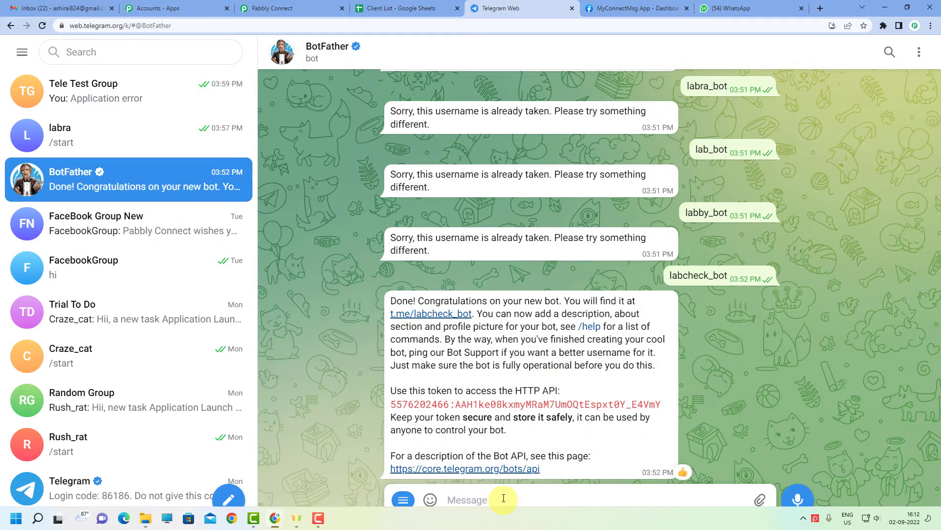
{"action": "key", "text": "ctrl+v"}
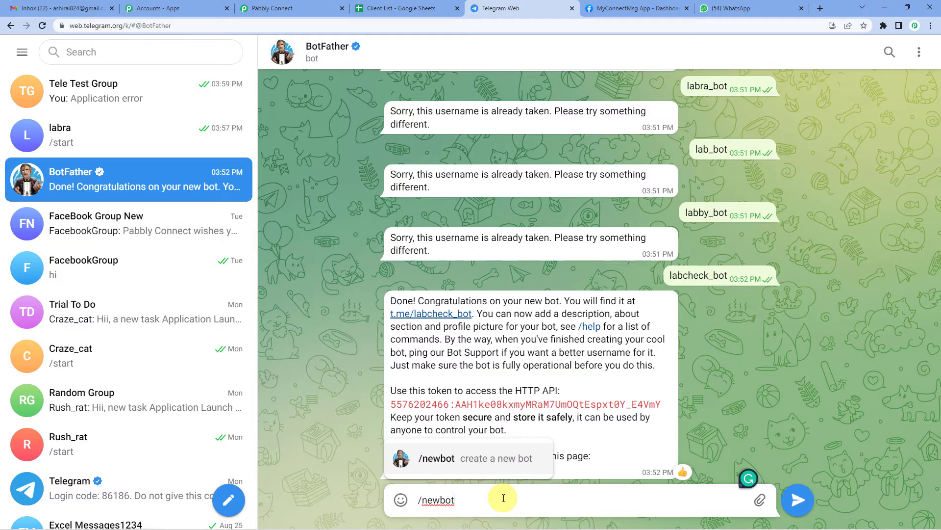
{"action": "key", "text": "Return"}
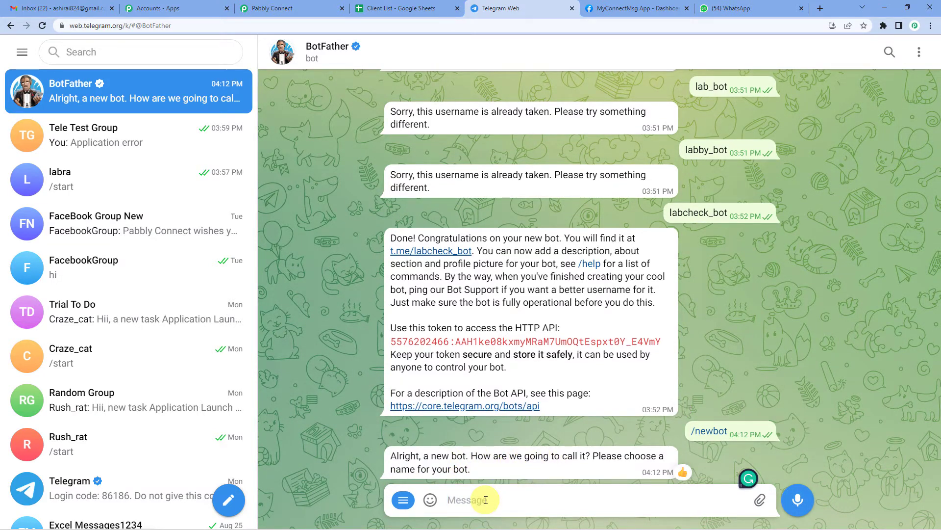
Name the new bot Angry_horse in the BotFather chat.
{"action": "type", "text": "Ag"}
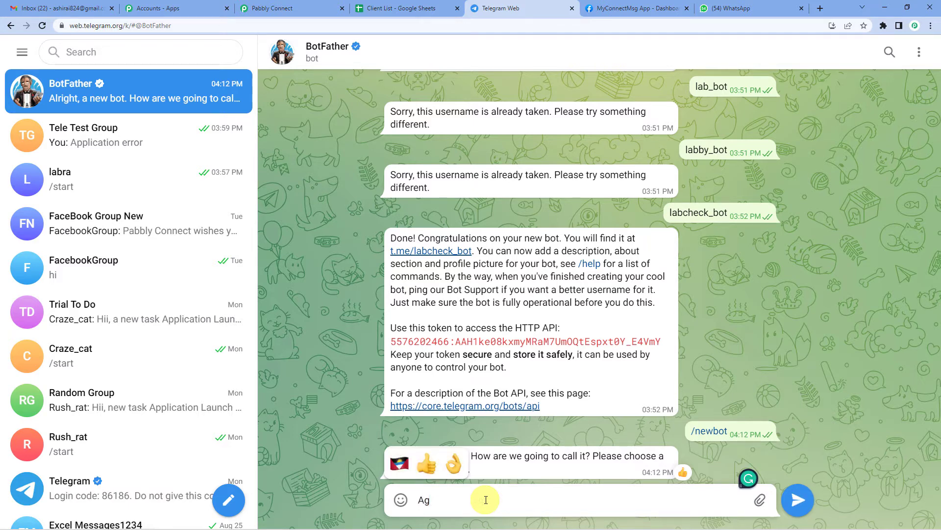
{"action": "key", "text": "BackSpace"}
{"action": "type", "text": "ngry"}
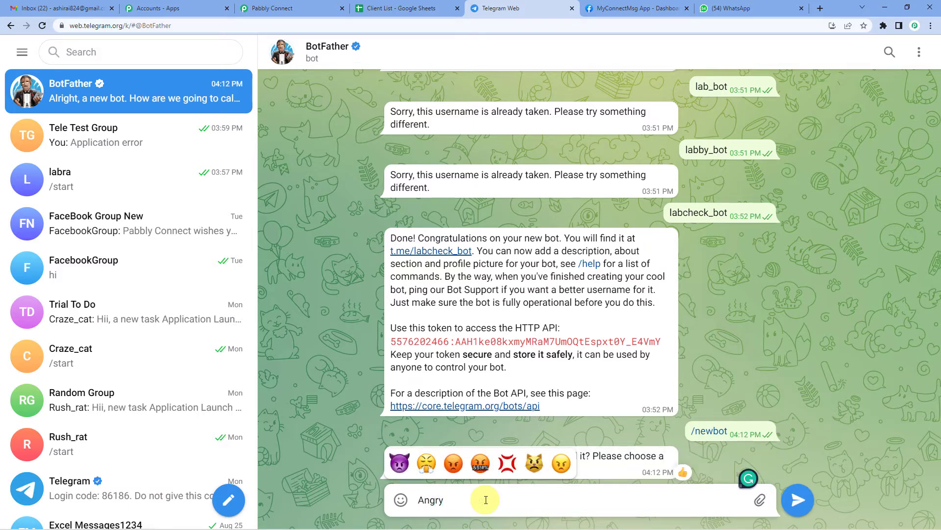
{"action": "type", "text": "_horse"}
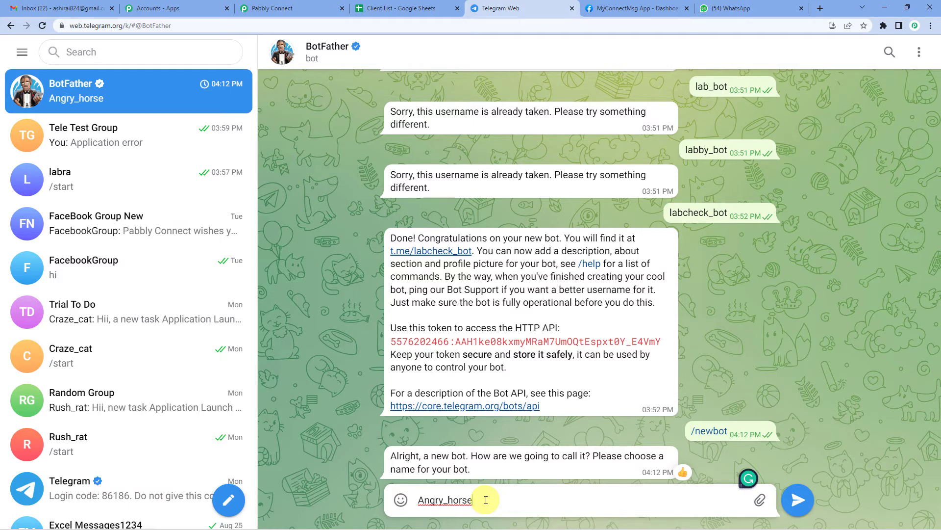
{"action": "key", "text": "Return"}
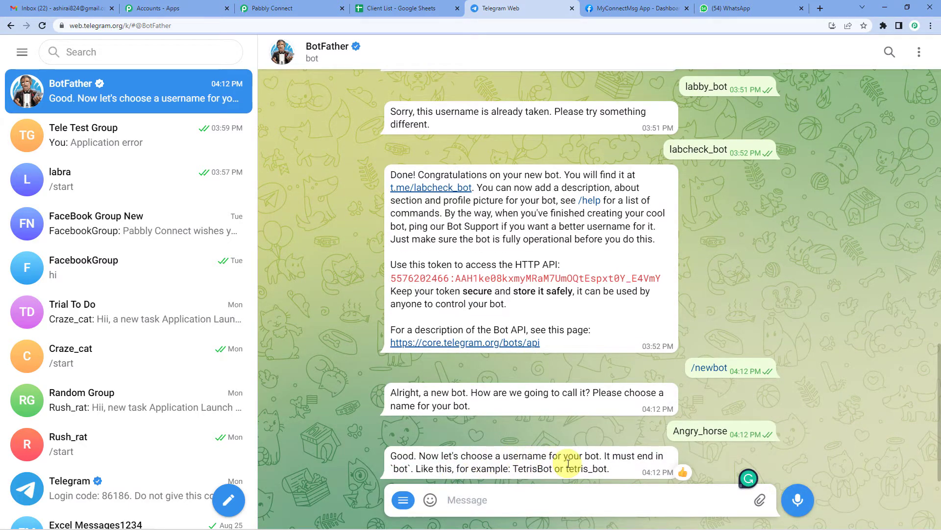
Check BotFather's username ending rule and send Angry_horse_bot as the bot's username.
{"action": "double_click", "coordinate": [400, 467]}
{"action": "left_click_drag", "start_coordinate": [588, 468], "coordinate": [608, 469]}
{"action": "left_click", "coordinate": [551, 498]}
{"action": "type", "text": "Angry_horse_bot"}
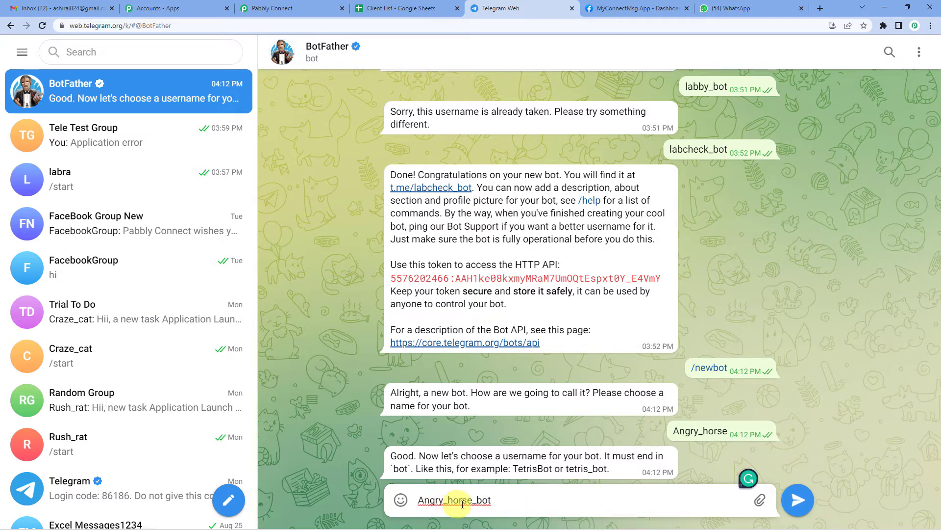
{"action": "key", "text": "Return"}
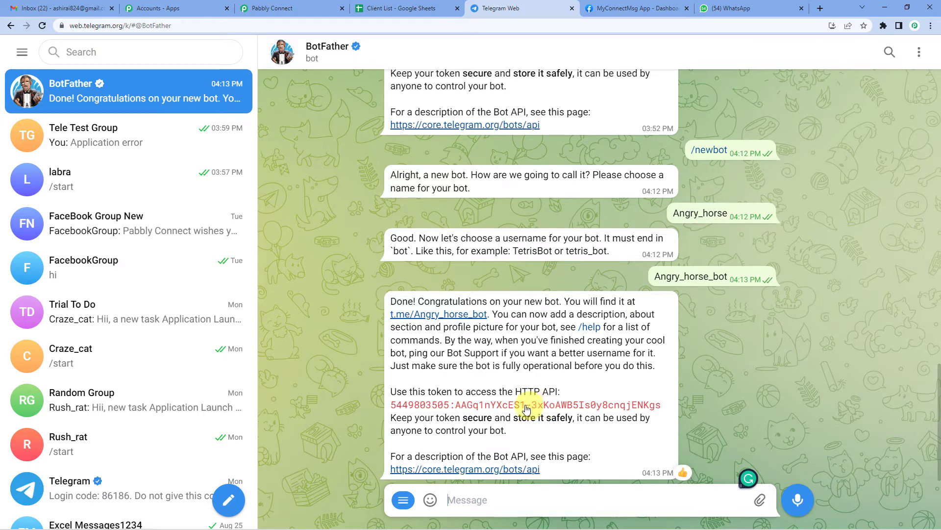
Switch back to Pabbly Connect, paste the new bot's API token into the Token field and save the connection.
{"action": "left_click", "coordinate": [284, 7]}
{"action": "left_click", "coordinate": [499, 309]}
{"action": "key", "text": "ctrl+v"}
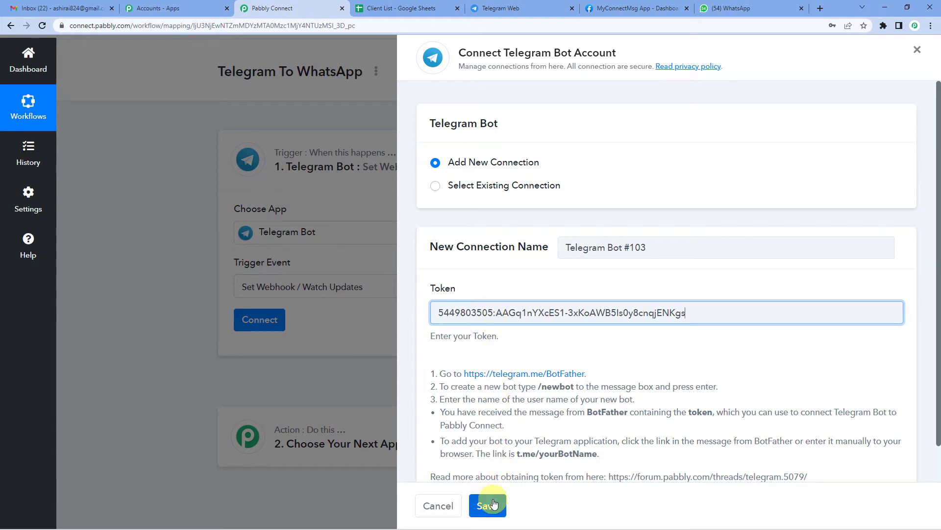
{"action": "left_click", "coordinate": [487, 506]}
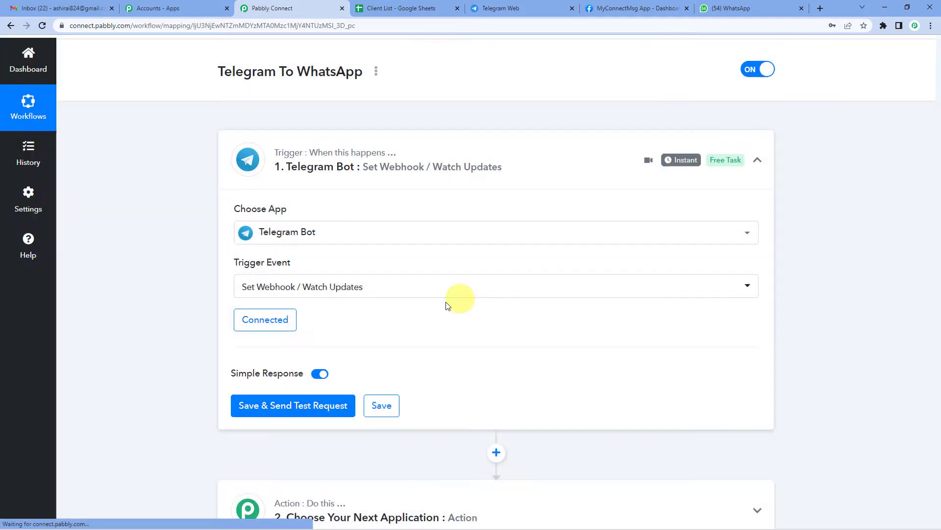
Save the Telegram Bot trigger and send a test request to capture a response.
{"action": "scroll", "coordinate": [300, 273], "scroll_direction": "down", "scroll_amount": 3}
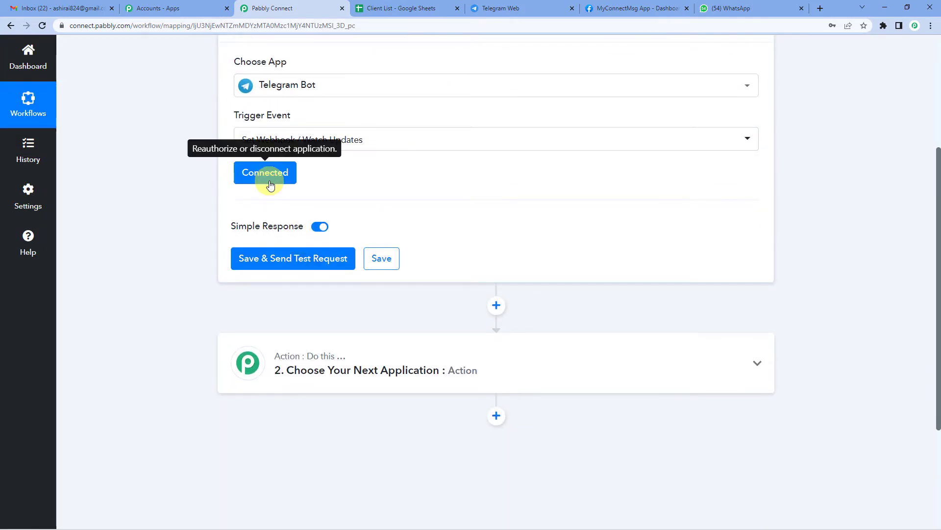
{"action": "left_click", "coordinate": [323, 269]}
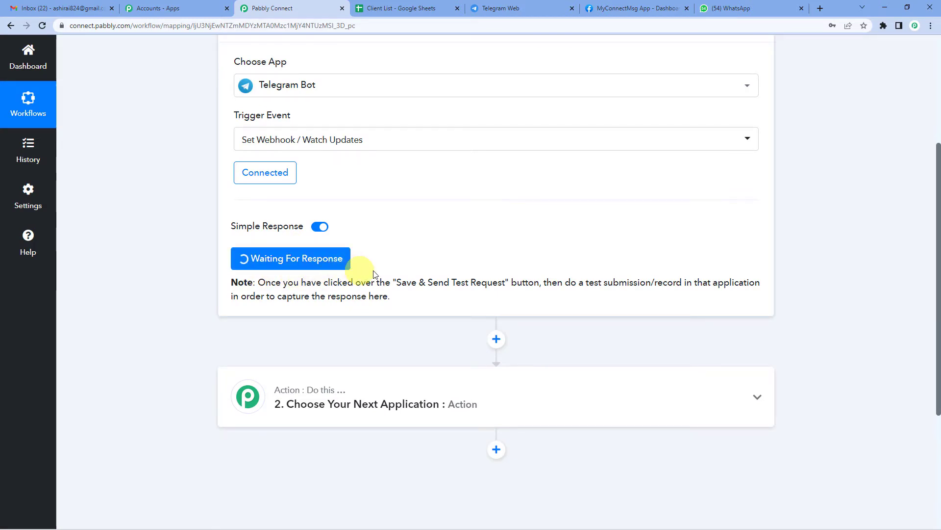
{"action": "scroll", "coordinate": [376, 273], "scroll_direction": "up", "scroll_amount": 1}
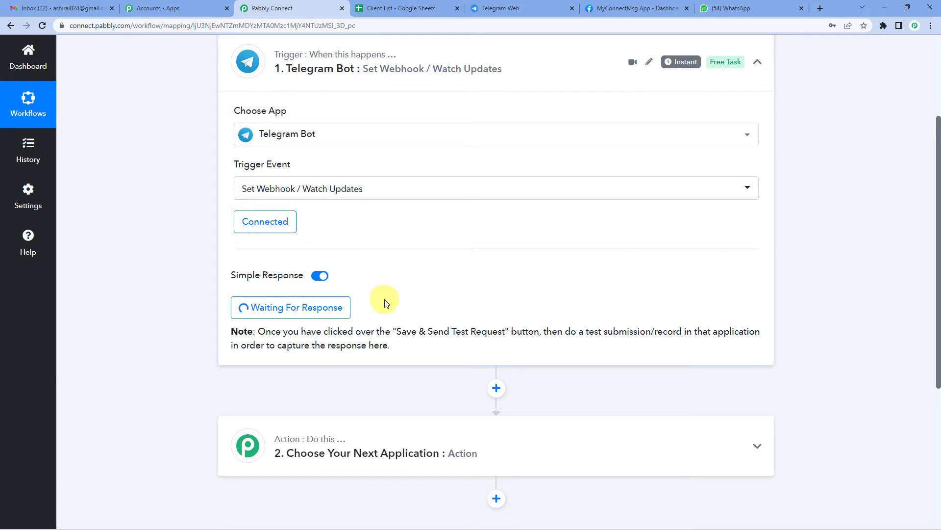
Switch to Telegram Web, open the Angry_horse bot's chat from BotFather's link and start the bot.
{"action": "left_click", "coordinate": [493, 7]}
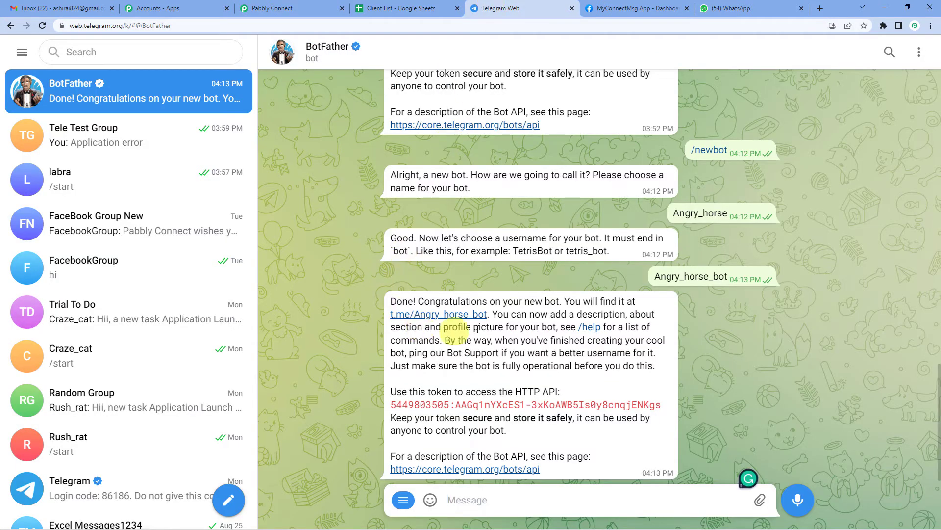
{"action": "left_click", "coordinate": [444, 316]}
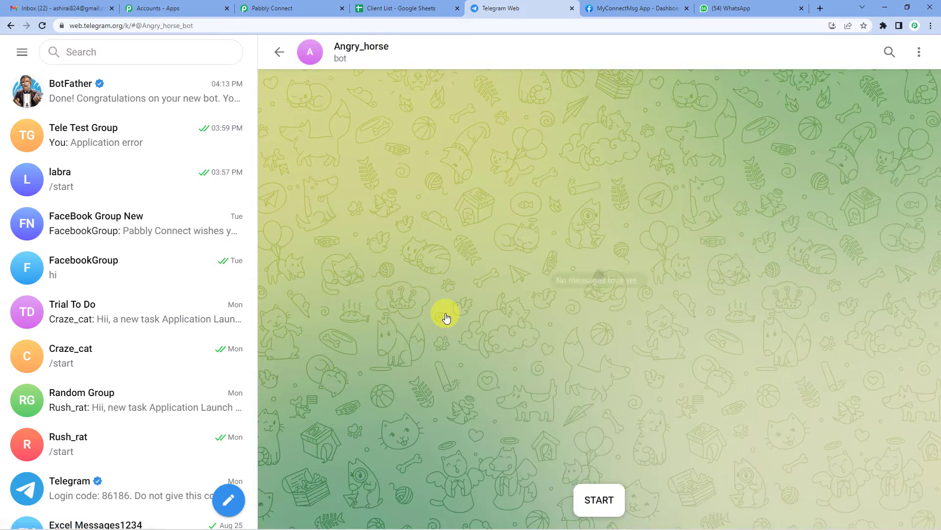
{"action": "left_click", "coordinate": [596, 499]}
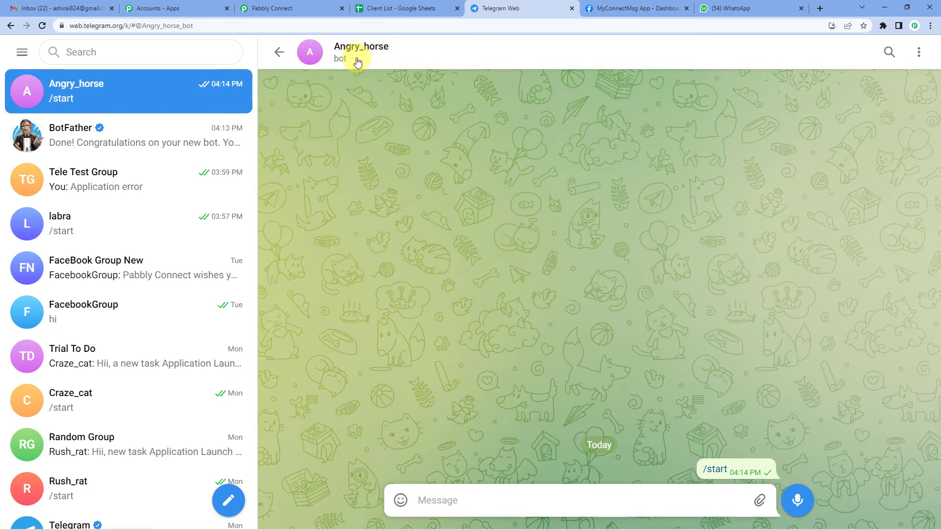
Start a new Telegram group and add the Angry_horse bot as its member.
{"action": "left_click", "coordinate": [227, 498]}
{"action": "left_click", "coordinate": [196, 446]}
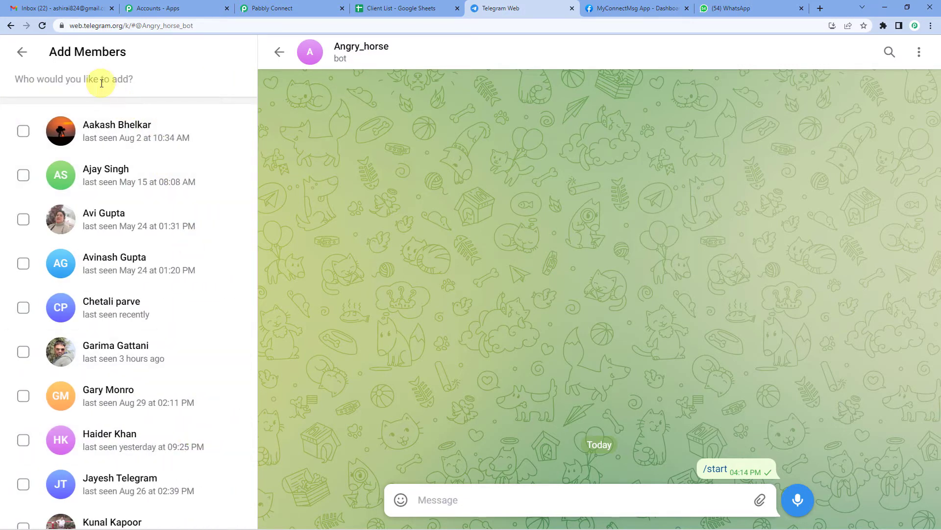
{"action": "type", "text": "ang"}
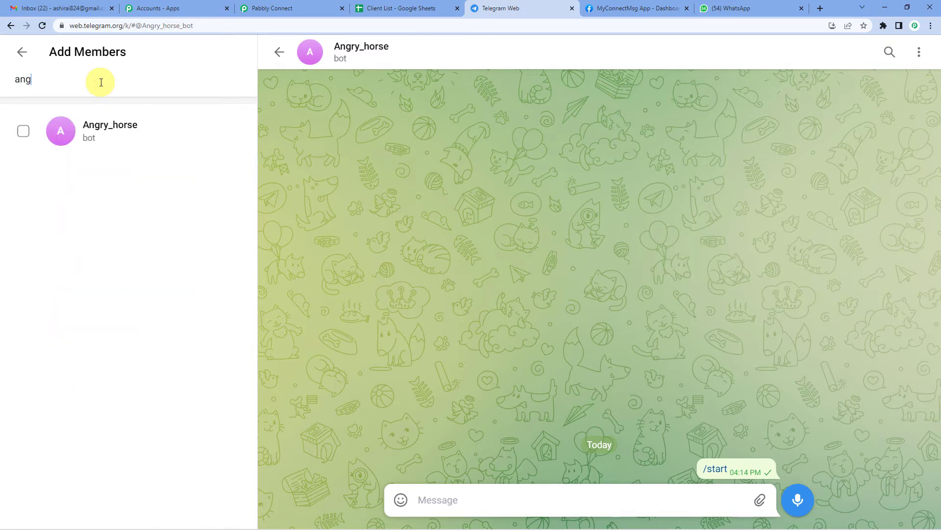
{"action": "left_click", "coordinate": [23, 132]}
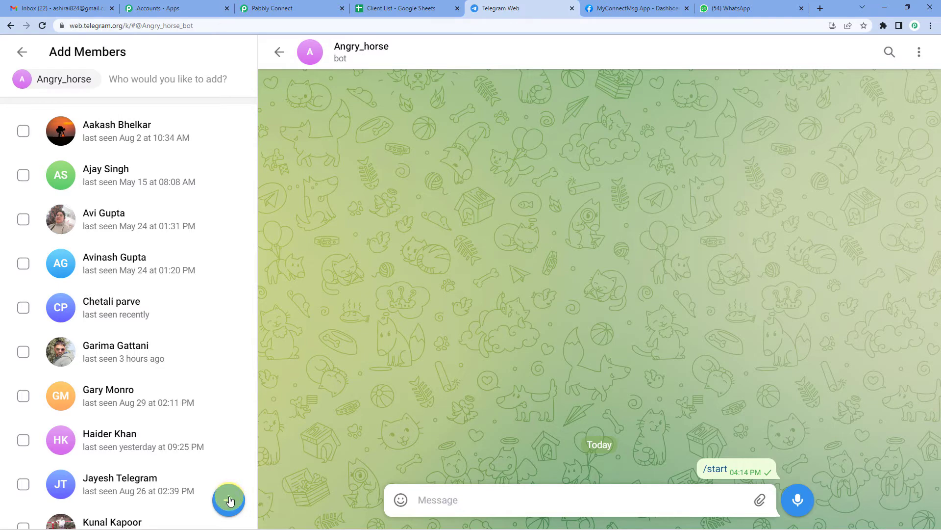
{"action": "left_click", "coordinate": [228, 499]}
Name the new group WhatsApp Testing and create it.
{"action": "left_click", "coordinate": [89, 184]}
{"action": "left_click", "coordinate": [76, 198]}
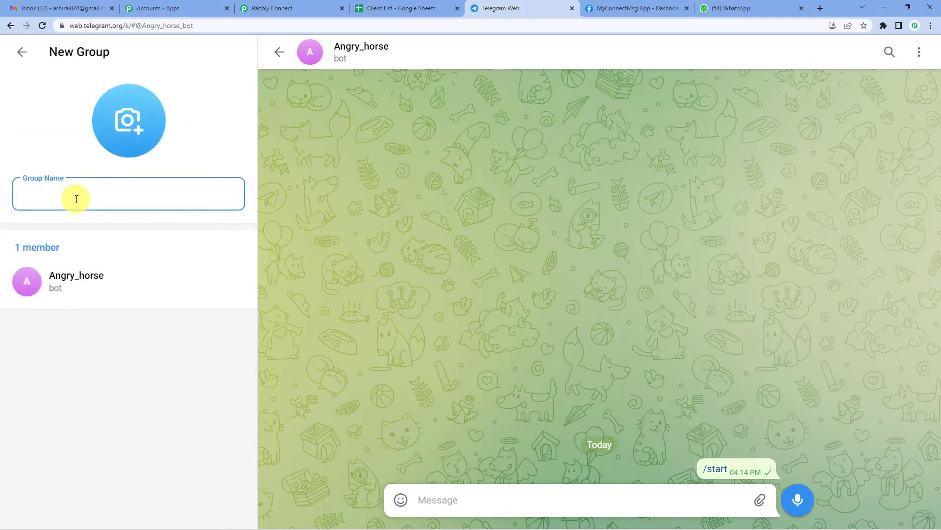
{"action": "type", "text": "WhatsApp Testing"}
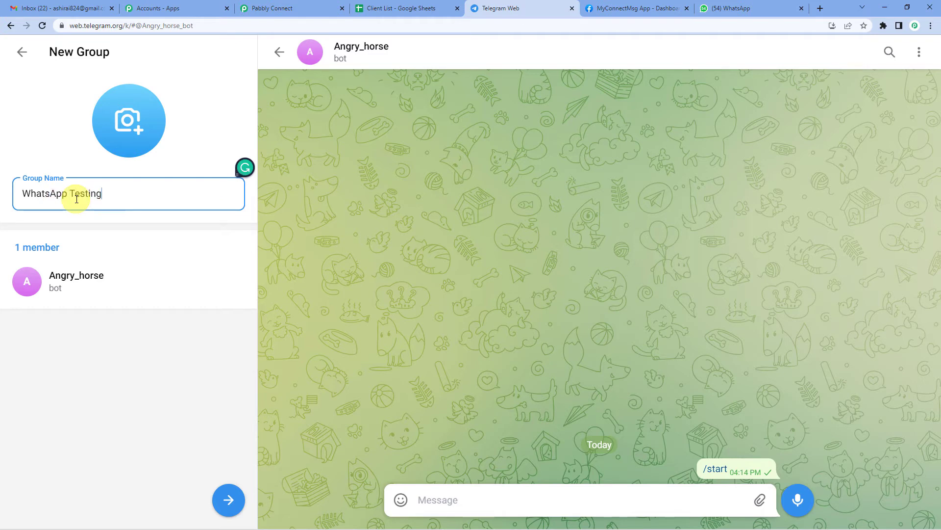
{"action": "left_click", "coordinate": [230, 500]}
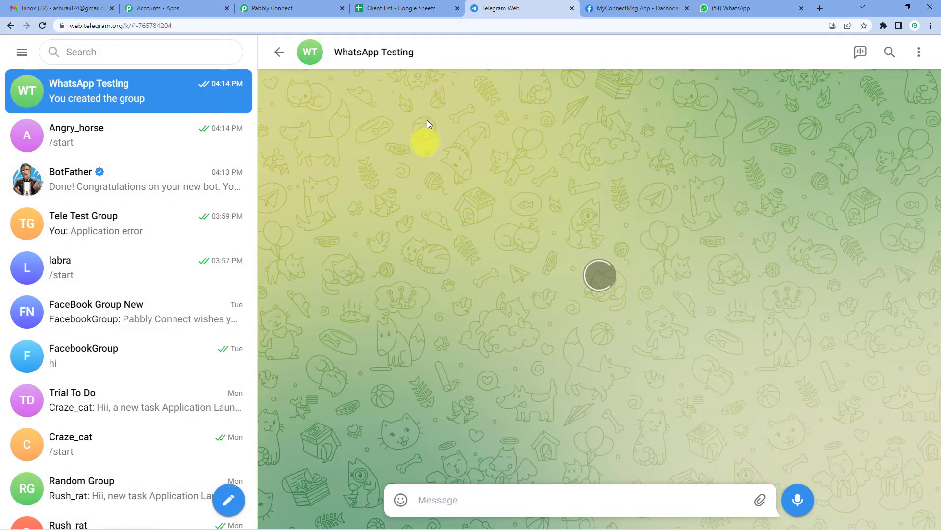
Check the WhatsApp Testing group's members and send the message "Our collection is getting launched this weekend. Do visit" in the group.
{"action": "left_click", "coordinate": [377, 59]}
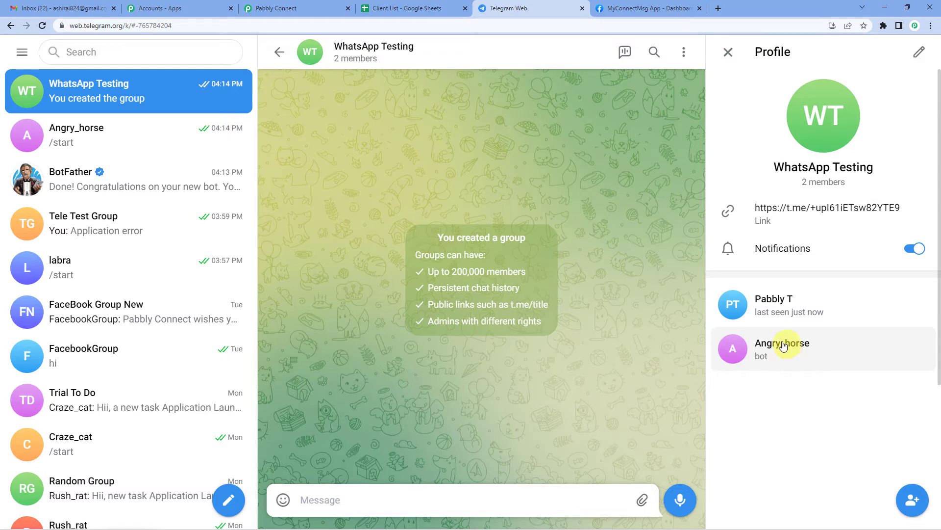
{"action": "left_click", "coordinate": [456, 500]}
{"action": "type", "text": "Our collection is getting launched this weekend. Do visit"}
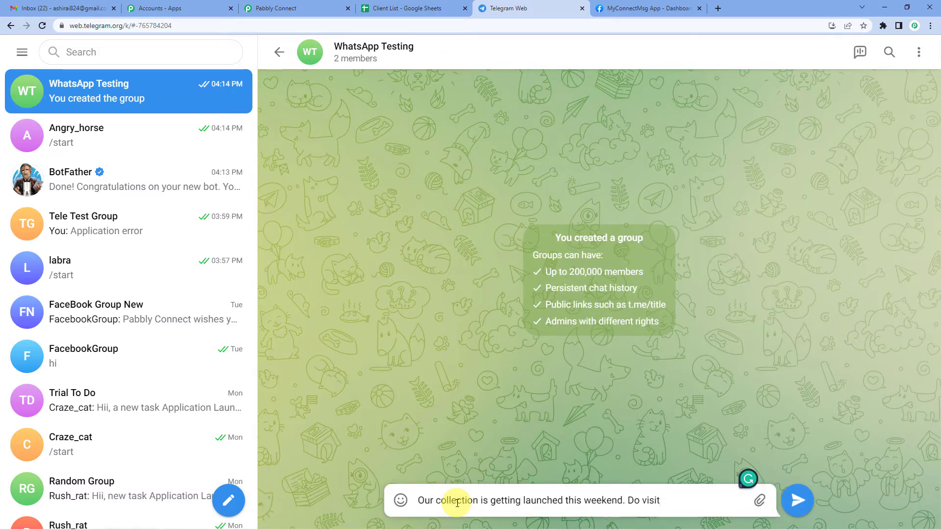
{"action": "key", "text": "Return"}
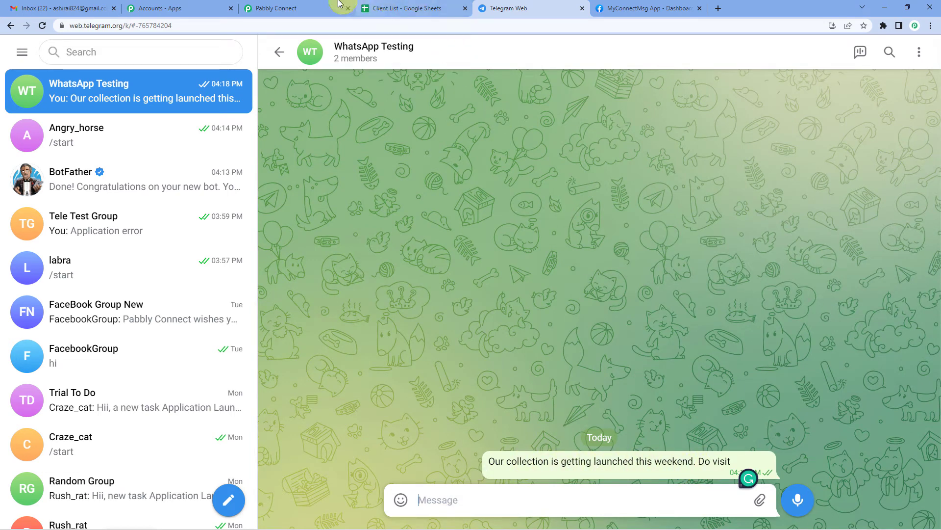
Switch to Pabbly Connect and compare the captured response's chat title and message text with the message in the Telegram group.
{"action": "left_click", "coordinate": [297, 6]}
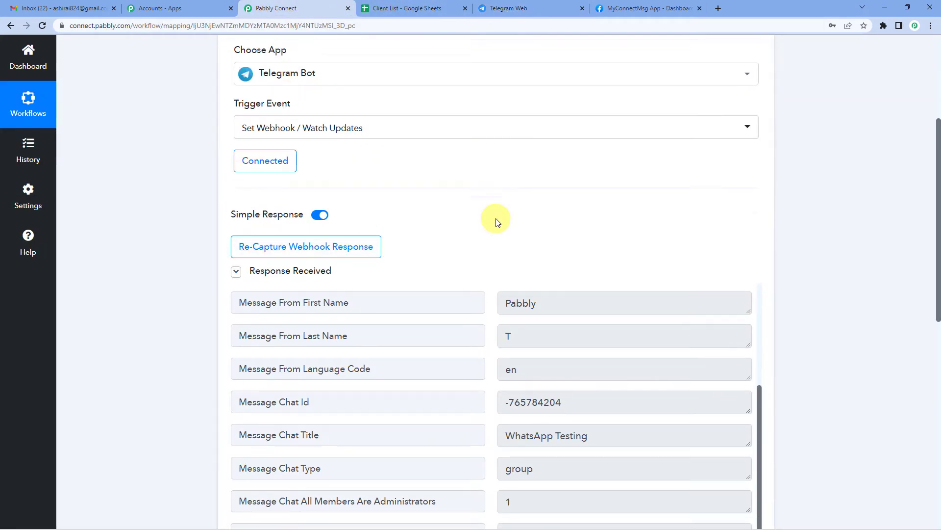
{"action": "scroll", "coordinate": [496, 219], "scroll_direction": "down", "scroll_amount": 3}
{"action": "scroll", "coordinate": [495, 219], "scroll_direction": "up", "scroll_amount": 2}
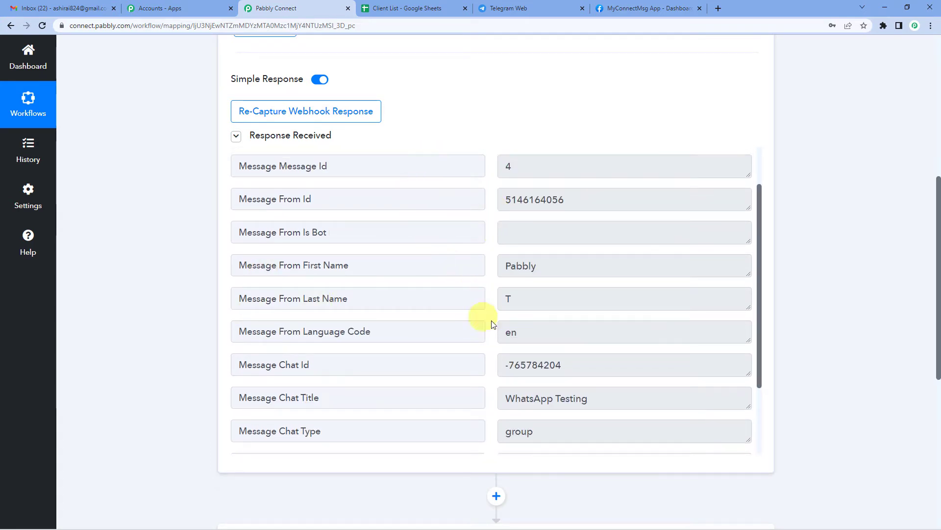
{"action": "scroll", "coordinate": [484, 320], "scroll_direction": "down", "scroll_amount": 1}
{"action": "left_click_drag", "start_coordinate": [506, 348], "coordinate": [607, 352]}
{"action": "left_click", "coordinate": [521, 6]}
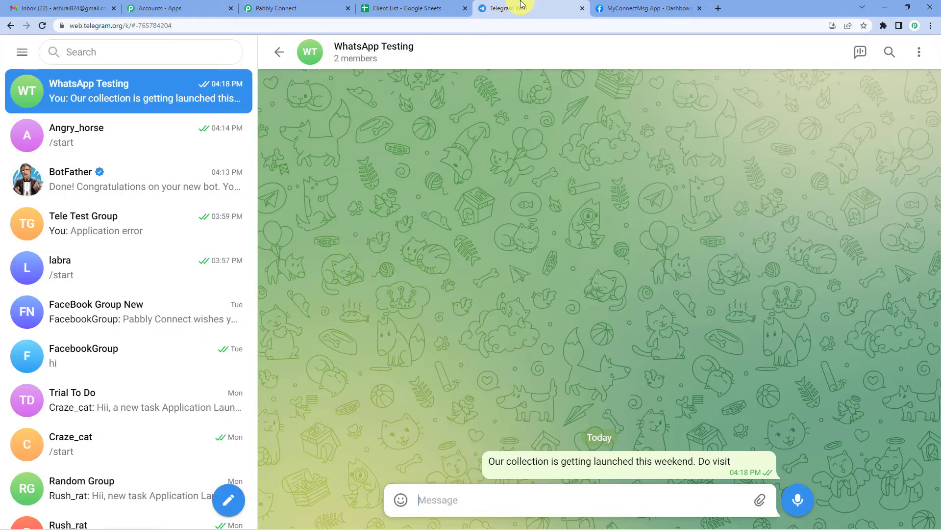
{"action": "left_click", "coordinate": [575, 498]}
{"action": "left_click", "coordinate": [316, 7]}
{"action": "scroll", "coordinate": [528, 280], "scroll_direction": "down", "scroll_amount": 3}
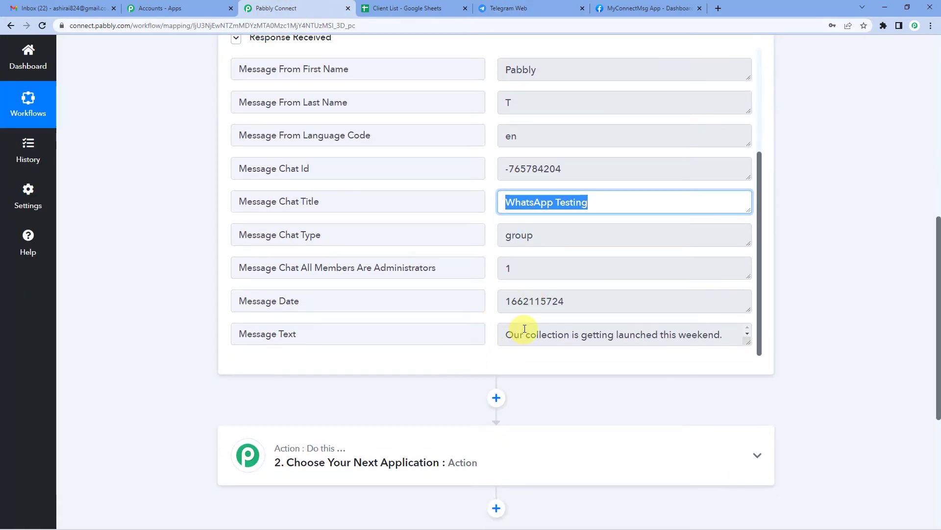
{"action": "left_click_drag", "start_coordinate": [514, 324], "coordinate": [572, 326]}
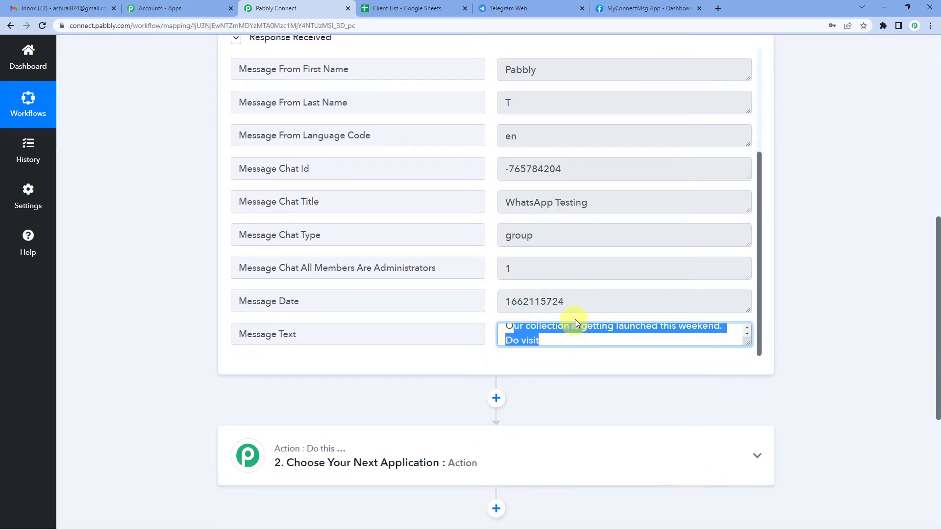
{"action": "scroll", "coordinate": [576, 309], "scroll_direction": "up", "scroll_amount": 3}
{"action": "scroll", "coordinate": [357, 257], "scroll_direction": "up", "scroll_amount": 8}
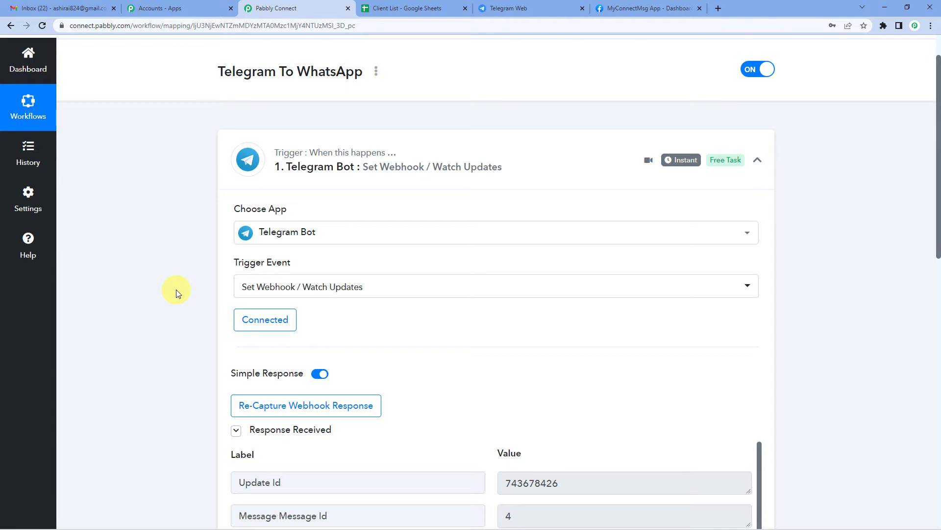
Add an action step directly below the Telegram Bot trigger using Google Sheets with the Get Row(s) action event.
{"action": "scroll", "coordinate": [186, 345], "scroll_direction": "down", "scroll_amount": 7}
{"action": "scroll", "coordinate": [188, 347], "scroll_direction": "down", "scroll_amount": 3}
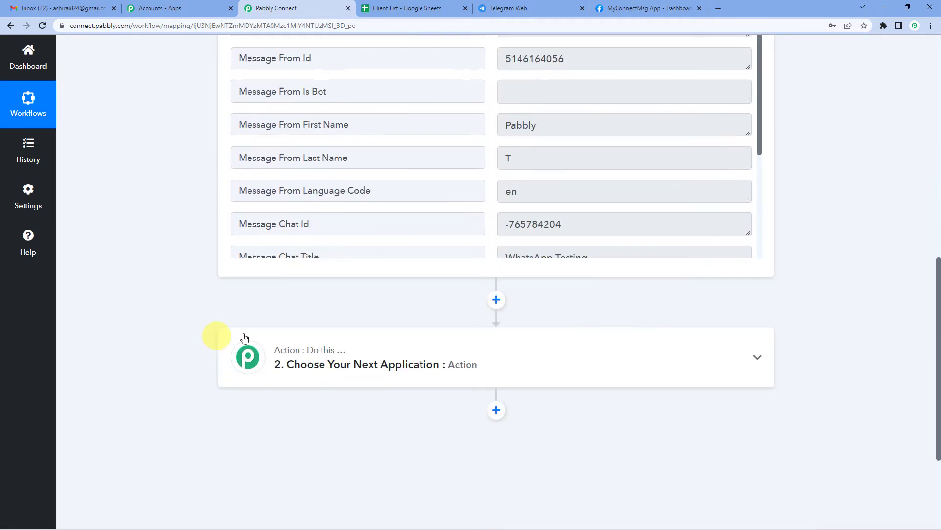
{"action": "left_click", "coordinate": [497, 299]}
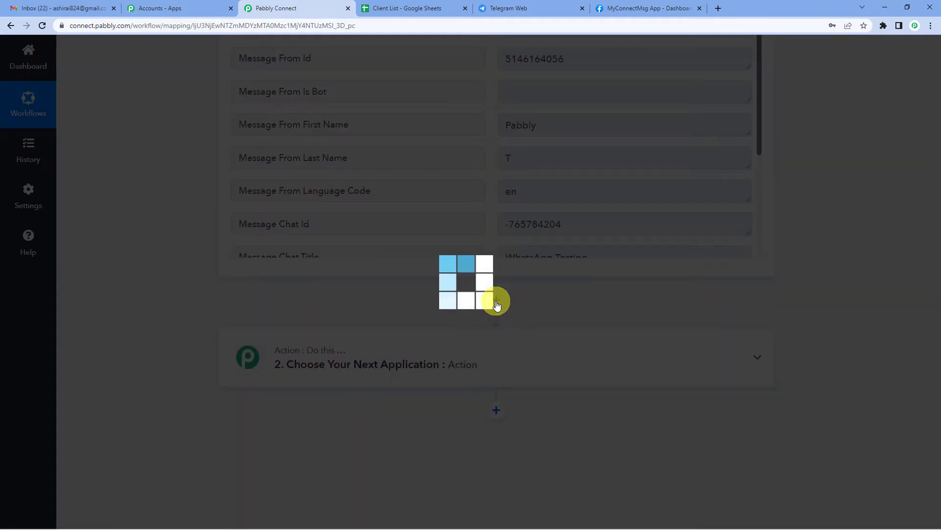
{"action": "scroll", "coordinate": [319, 368], "scroll_direction": "down", "scroll_amount": 1}
{"action": "type", "text": "goog"}
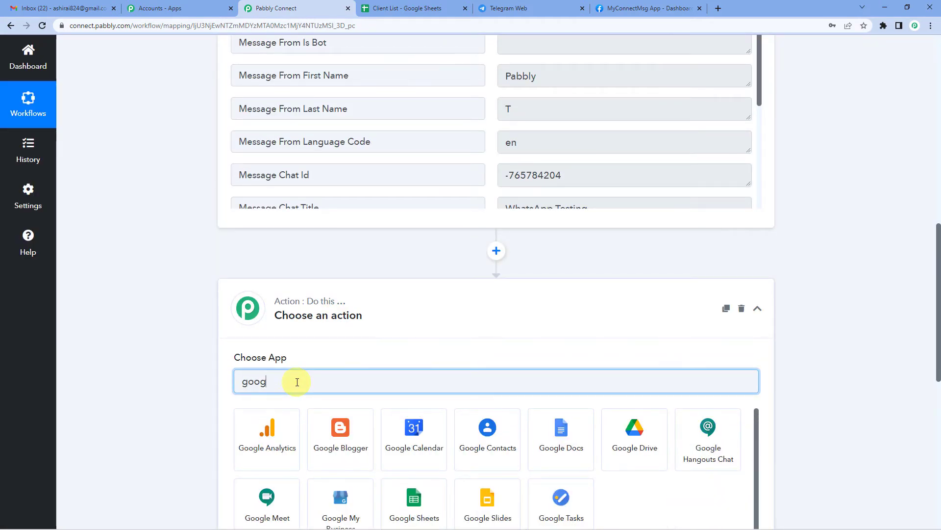
{"action": "type", "text": "le sh"}
{"action": "left_click", "coordinate": [283, 421]}
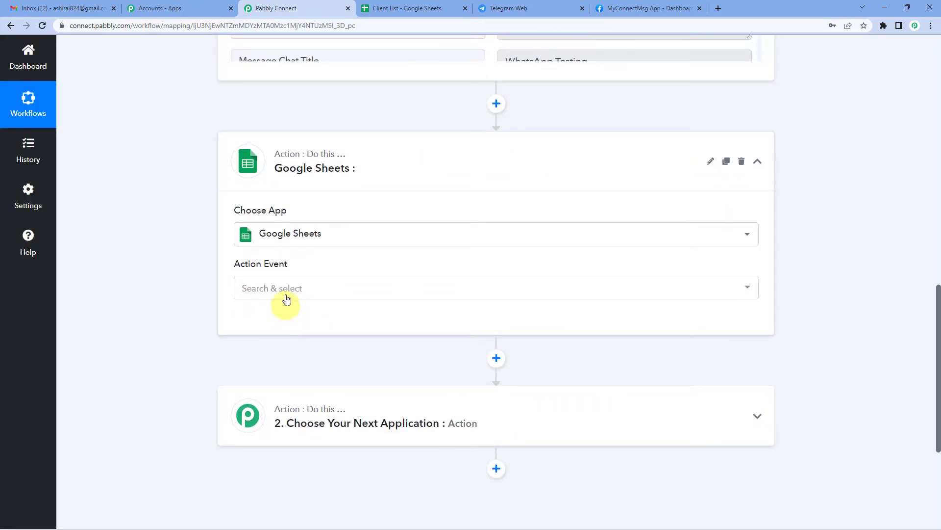
{"action": "left_click", "coordinate": [287, 298]}
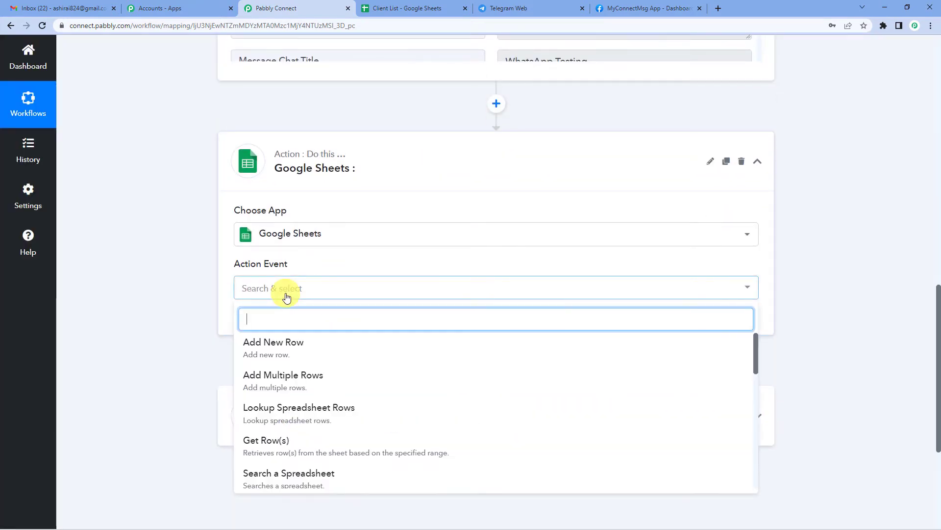
{"action": "left_click", "coordinate": [277, 444]}
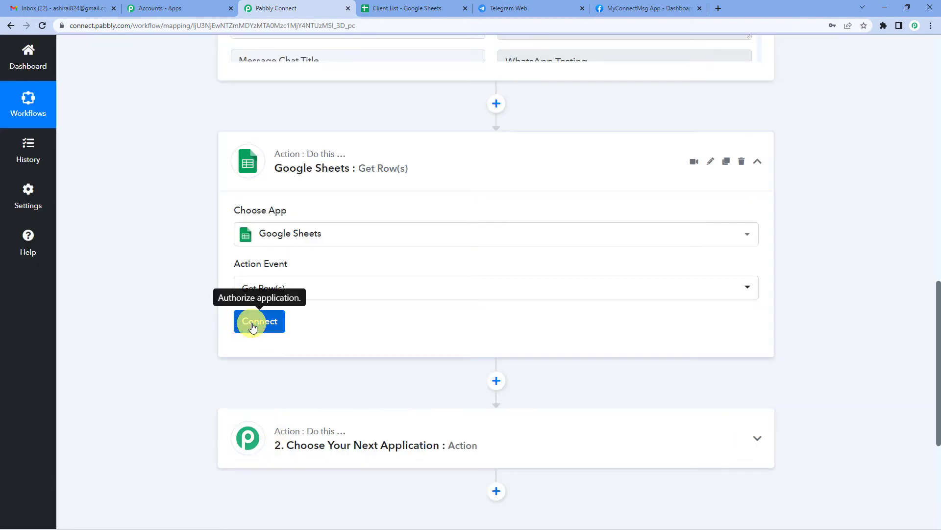
Connect the Google Sheets action through a new connection, authorizing access with a Google account.
{"action": "left_click", "coordinate": [253, 326]}
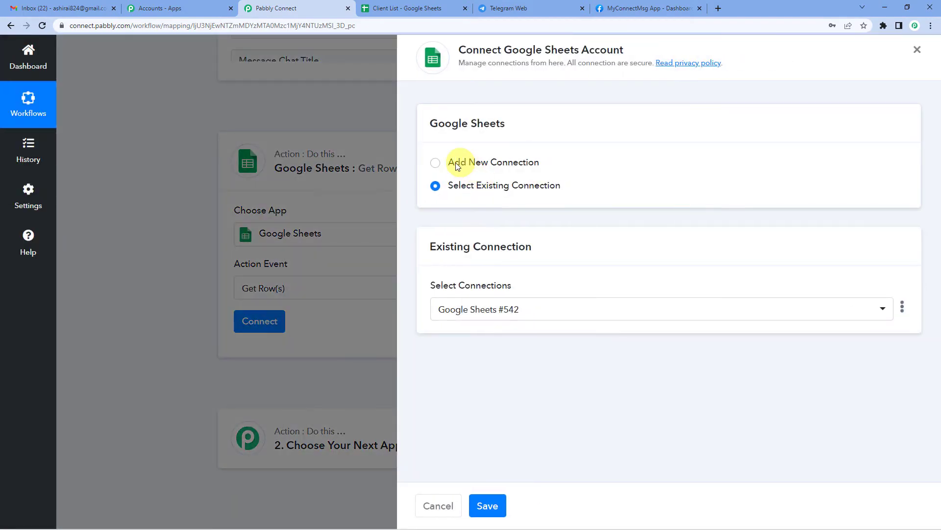
{"action": "left_click", "coordinate": [434, 163]}
{"action": "left_click", "coordinate": [481, 295]}
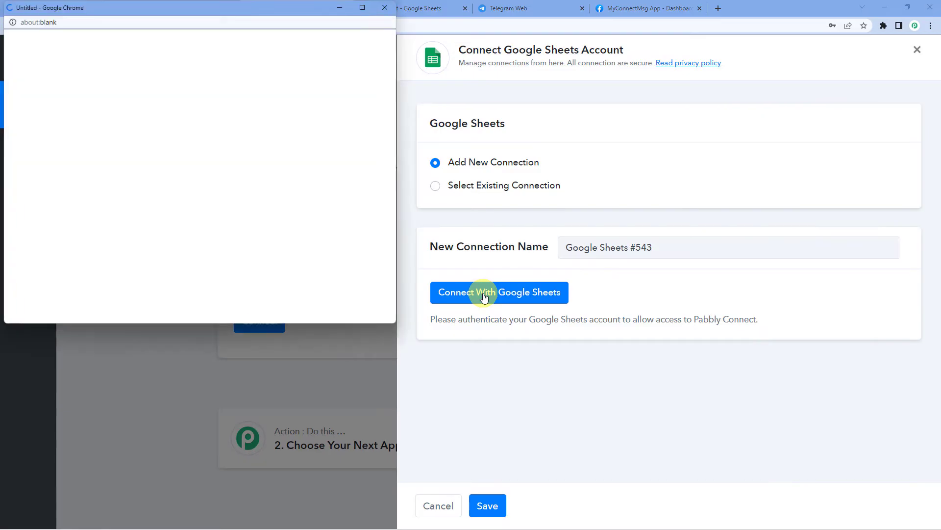
{"action": "left_click", "coordinate": [143, 204]}
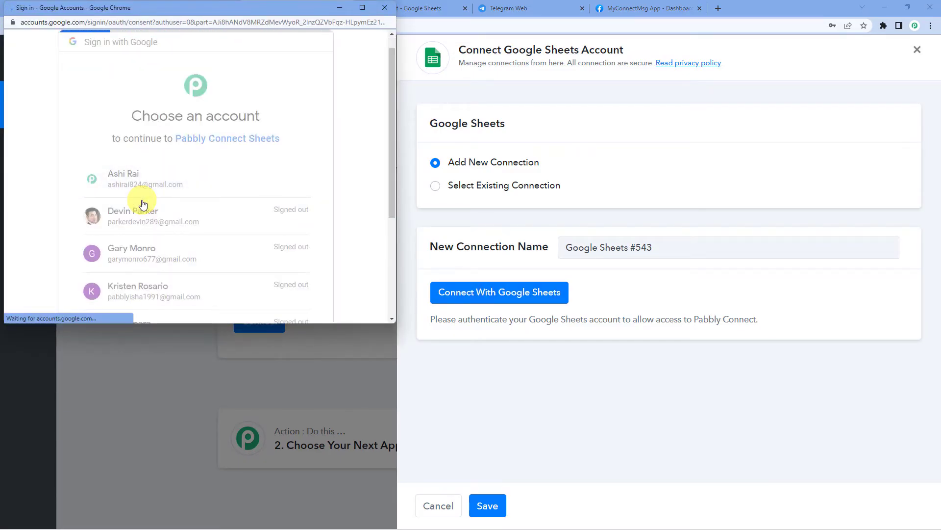
{"action": "scroll", "coordinate": [152, 206], "scroll_direction": "down", "scroll_amount": 3}
{"action": "left_click", "coordinate": [254, 232]}
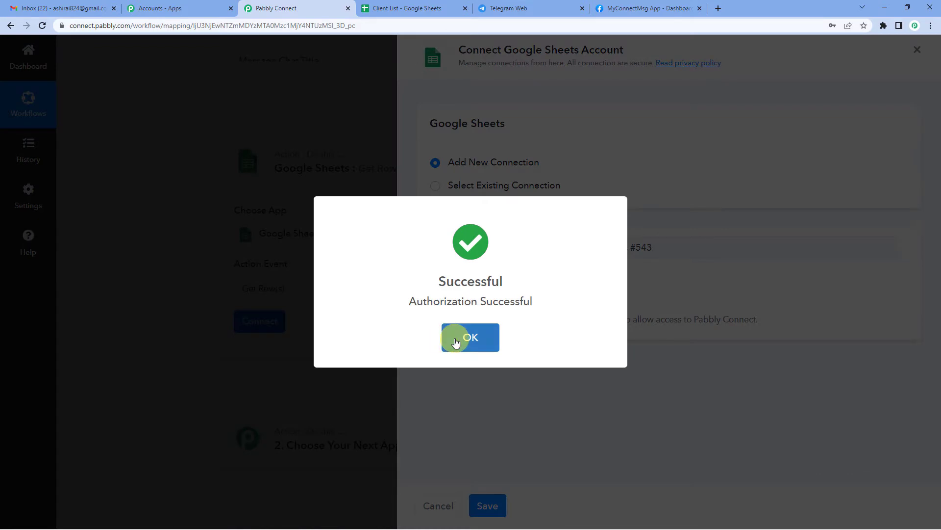
{"action": "left_click", "coordinate": [456, 342]}
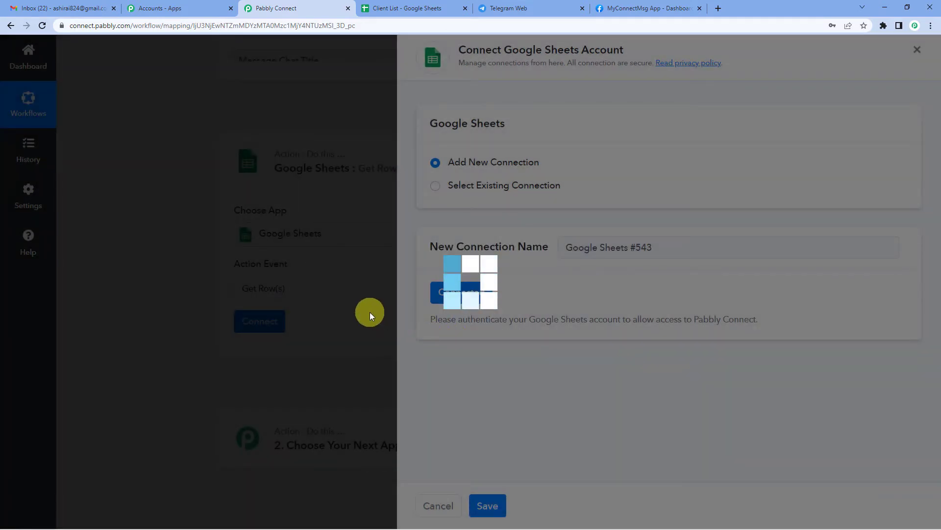
Select the Client List spreadsheet for the Get Row(s) action and view its client data in Google Sheets.
{"action": "scroll", "coordinate": [368, 311], "scroll_direction": "down", "scroll_amount": 3}
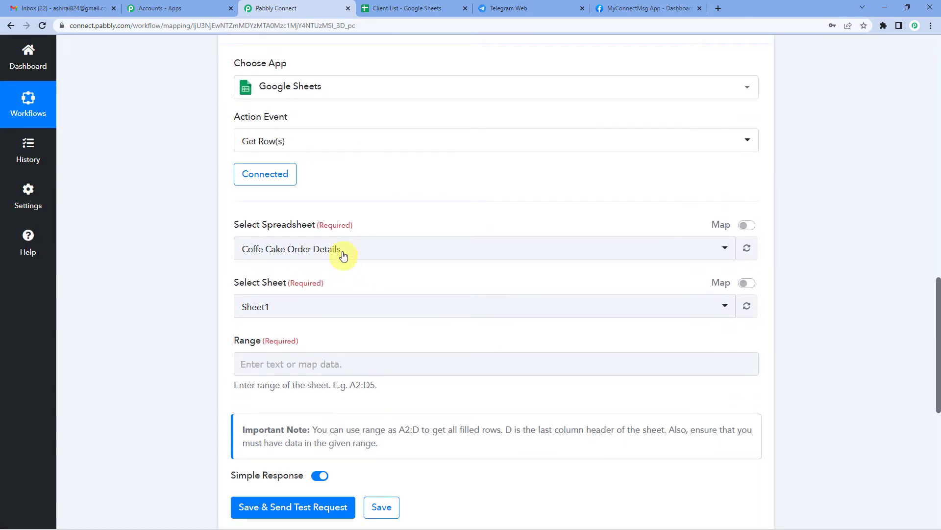
{"action": "left_click", "coordinate": [343, 252]}
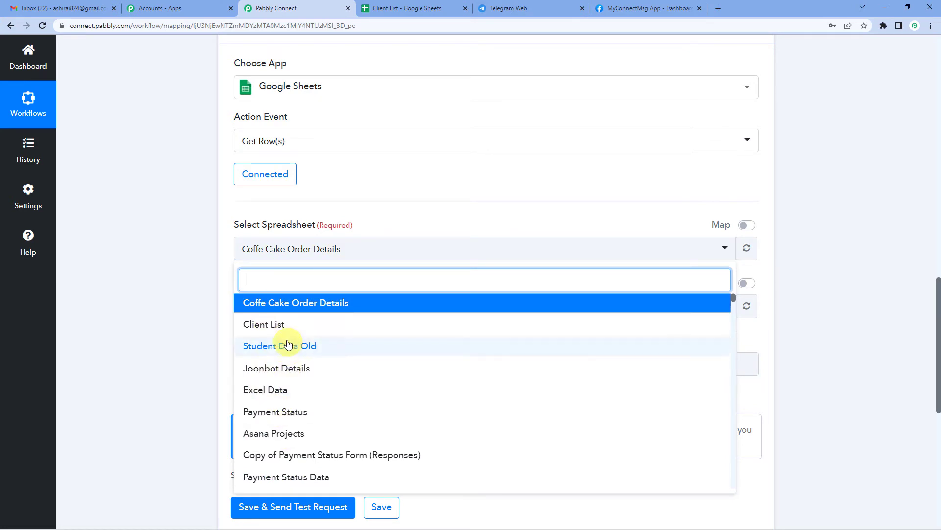
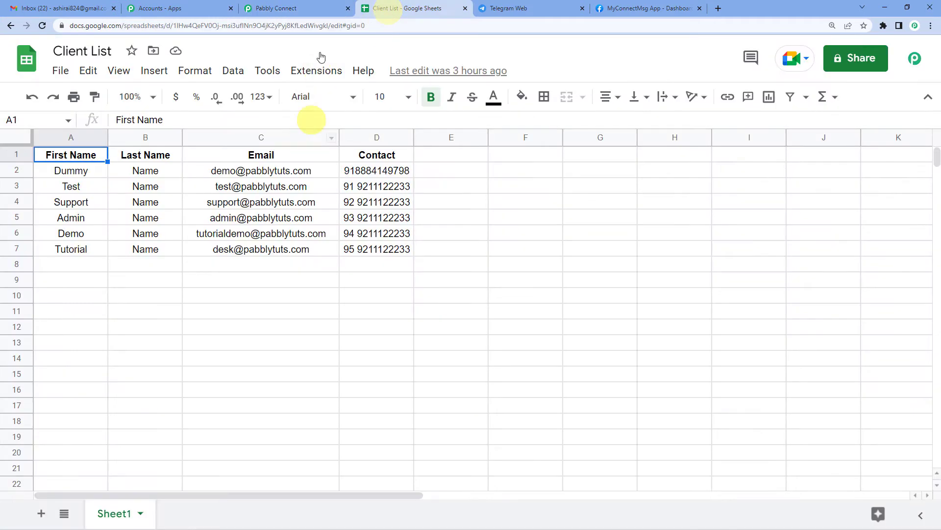
{"action": "left_click", "coordinate": [390, 10]}
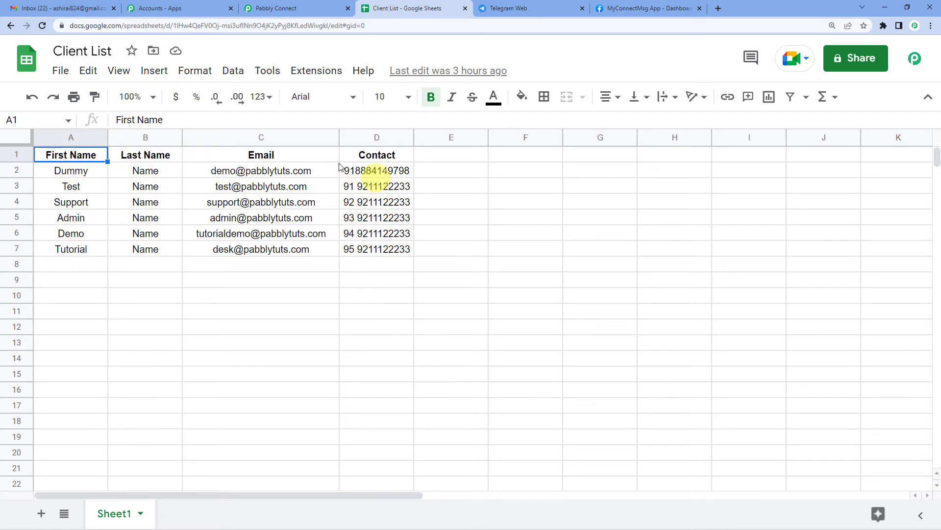
{"action": "left_click", "coordinate": [285, 15]}
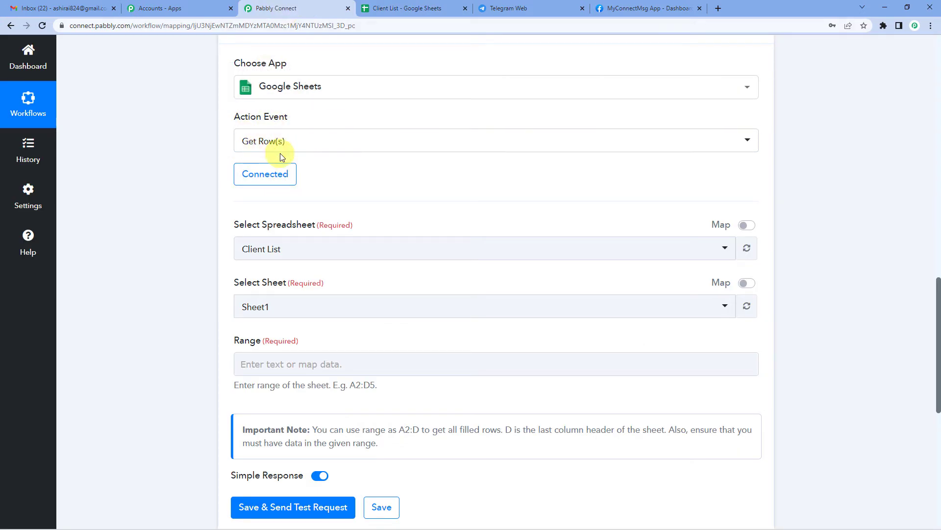
Check the extent of the client data in the Client List sheet and set the Get Row(s) range to A2:D7.
{"action": "left_click", "coordinate": [385, 8]}
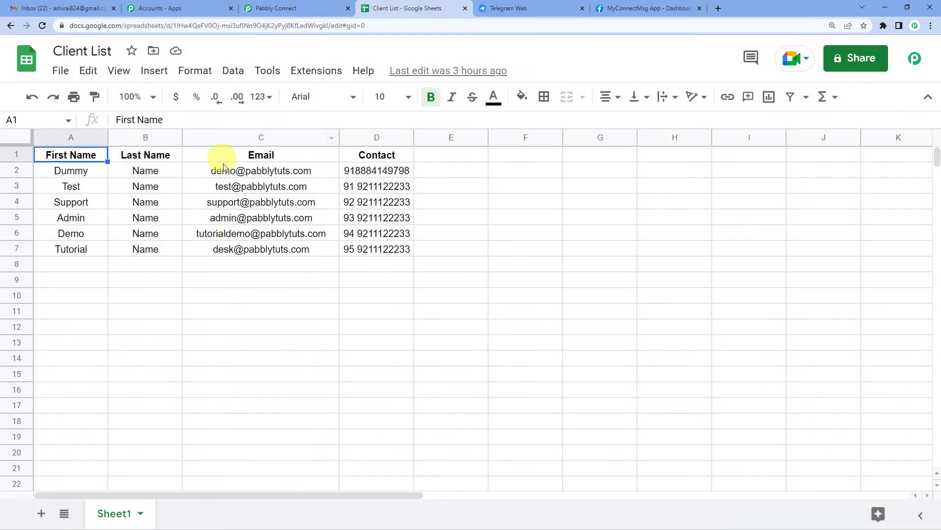
{"action": "left_click", "coordinate": [274, 8]}
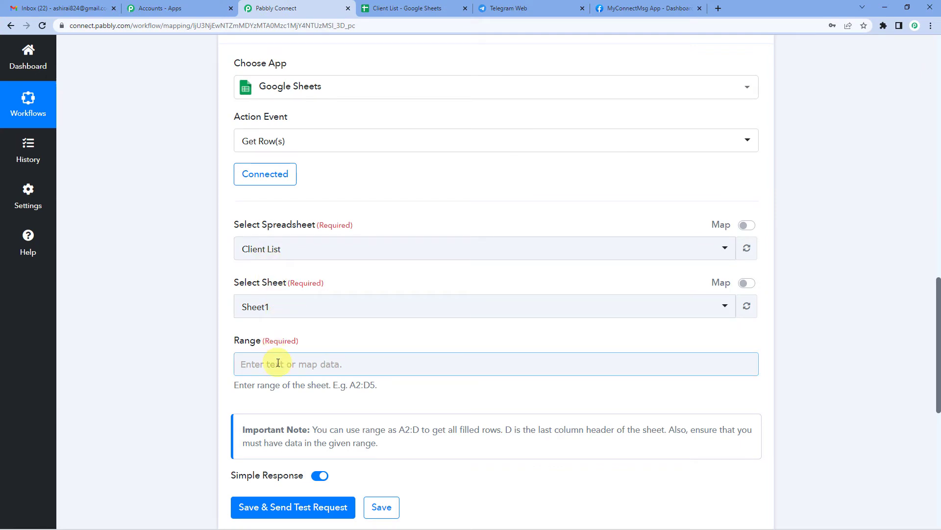
{"action": "left_click_drag", "start_coordinate": [239, 385], "coordinate": [375, 387]}
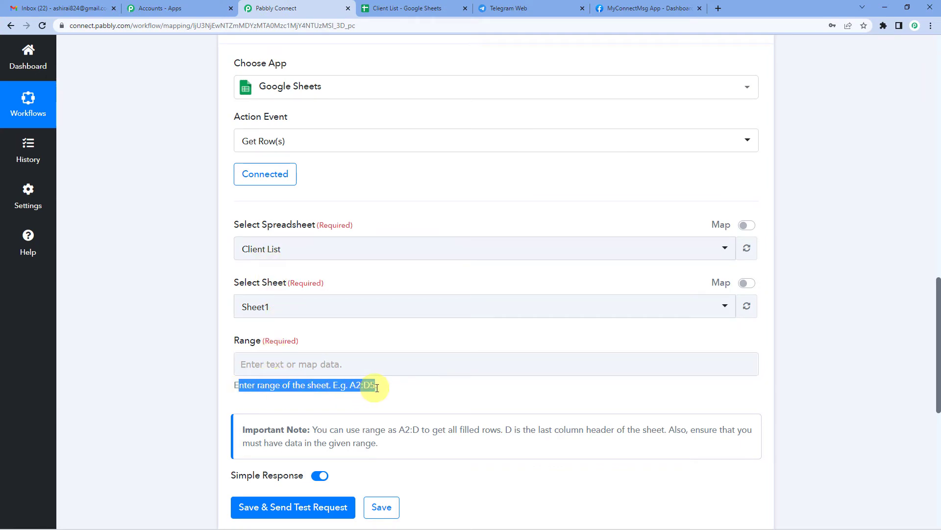
{"action": "left_click", "coordinate": [365, 7]}
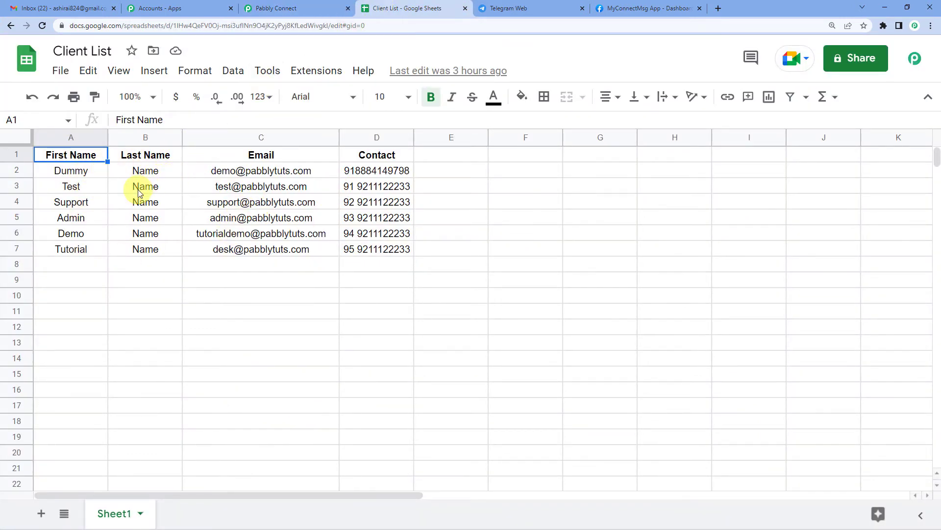
{"action": "left_click", "coordinate": [68, 170]}
{"action": "left_click", "coordinate": [370, 249]}
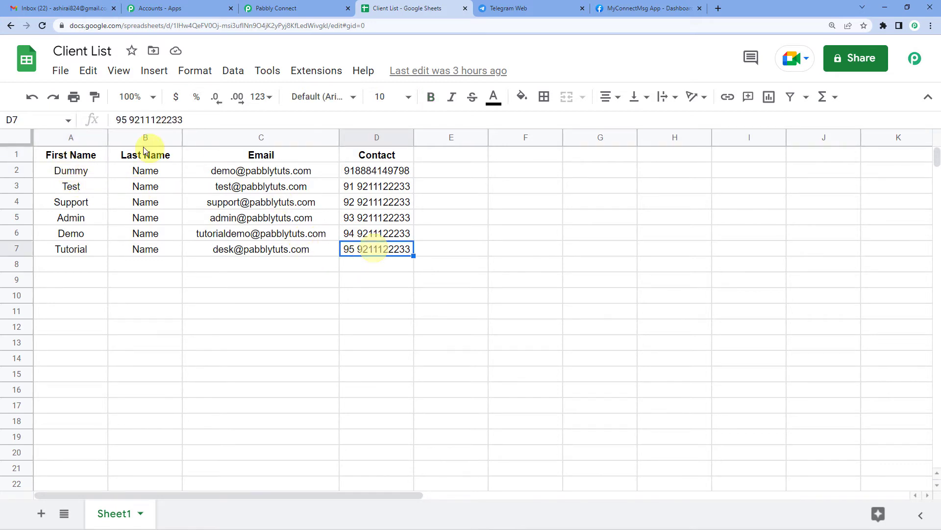
{"action": "left_click", "coordinate": [68, 174]}
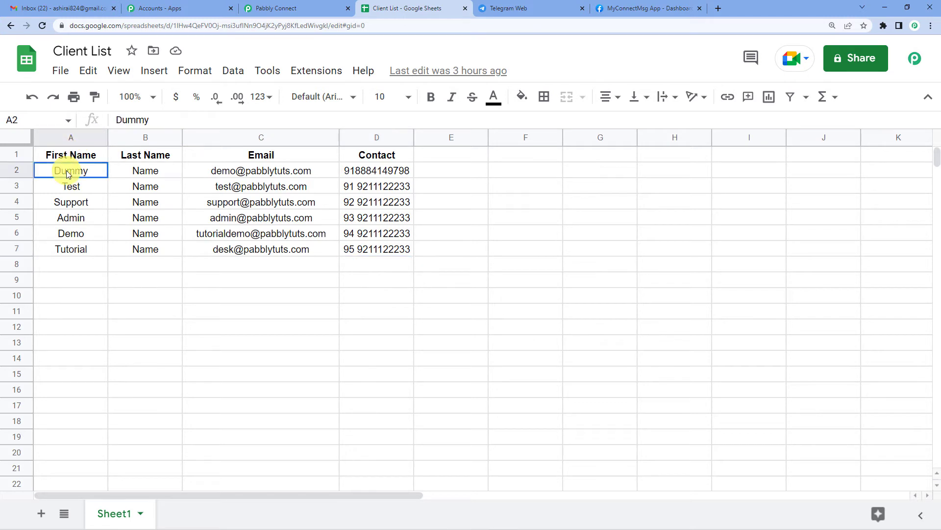
{"action": "left_click", "coordinate": [384, 252]}
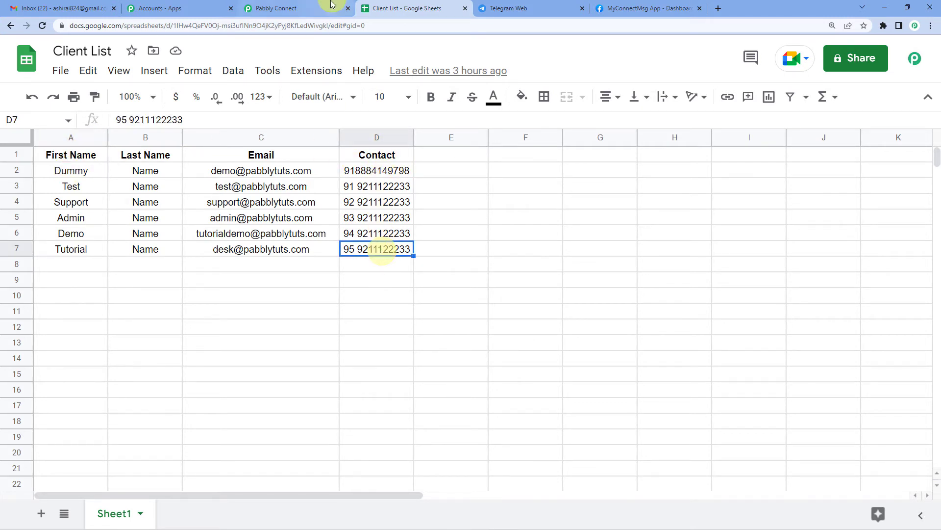
{"action": "left_click", "coordinate": [333, 8]}
{"action": "left_click", "coordinate": [270, 364]}
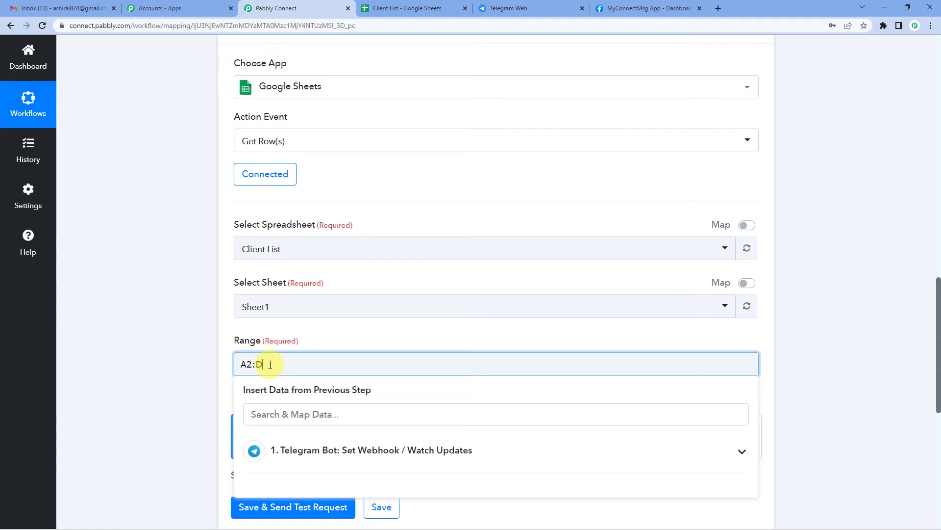
{"action": "left_click", "coordinate": [283, 325]}
Turn off Simple Response for the Get Row(s) action, then save it and send a test request.
{"action": "scroll", "coordinate": [277, 319], "scroll_direction": "down", "scroll_amount": 1}
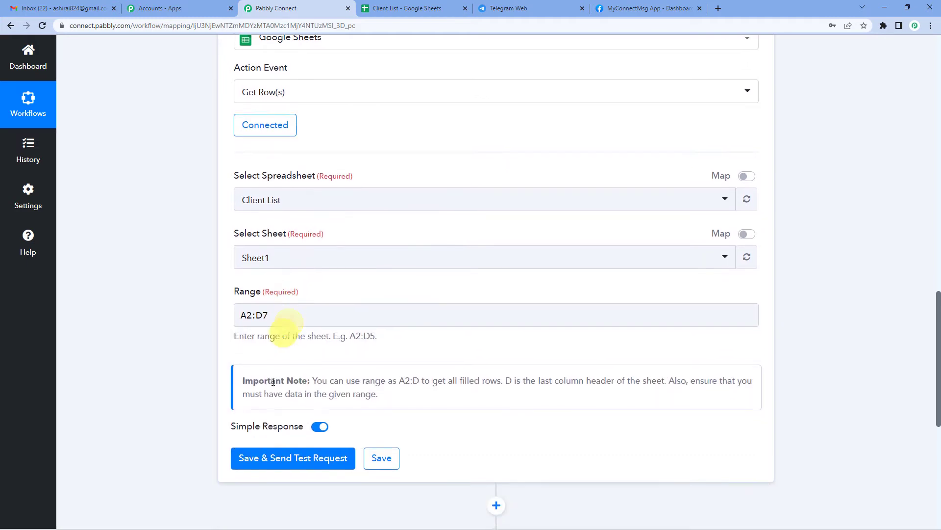
{"action": "scroll", "coordinate": [275, 299], "scroll_direction": "down", "scroll_amount": 1}
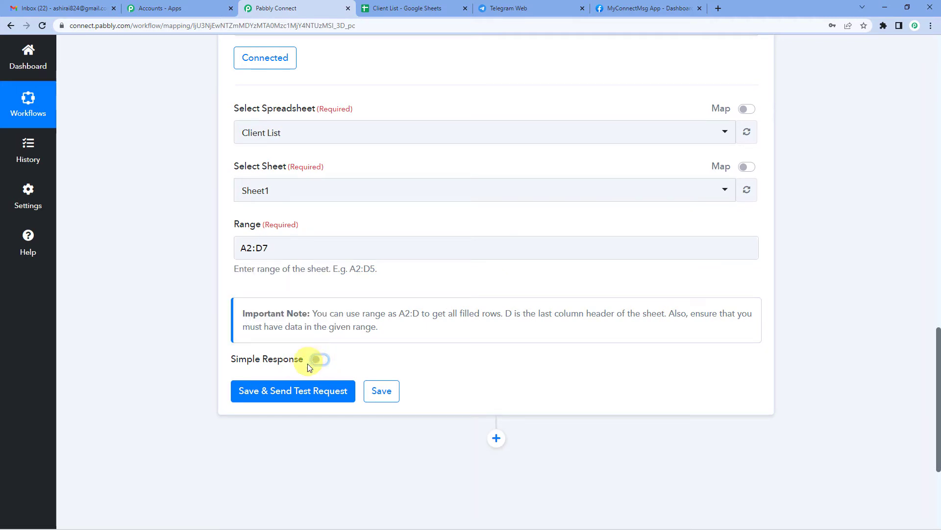
{"action": "left_click", "coordinate": [307, 391]}
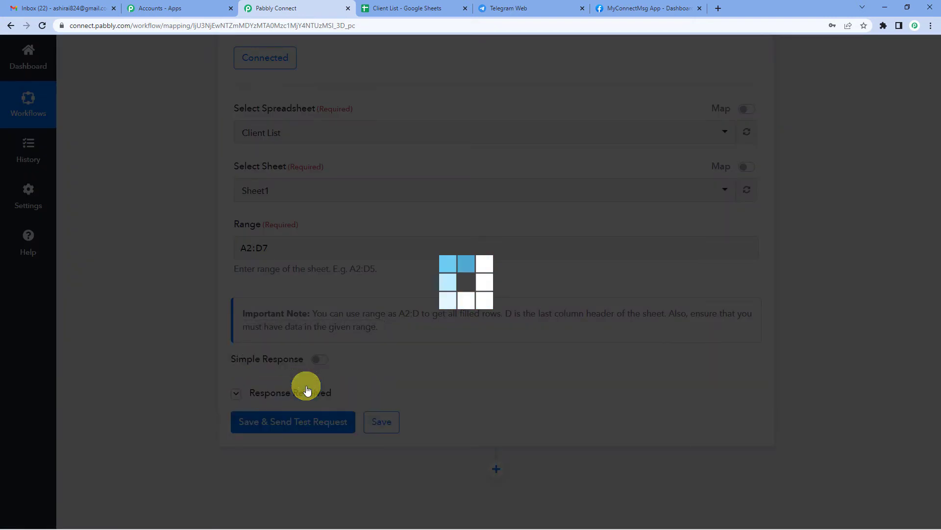
{"action": "scroll", "coordinate": [457, 301], "scroll_direction": "down", "scroll_amount": 4}
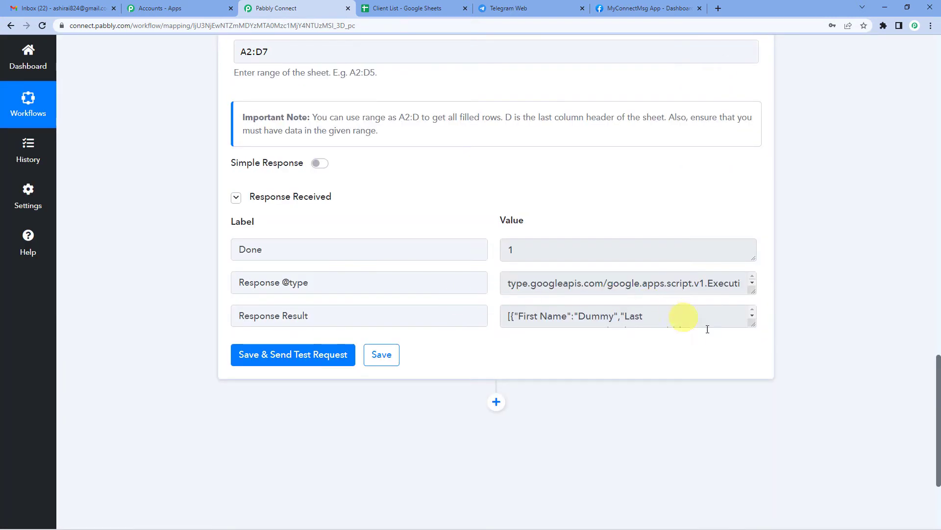
Enlarge the Response Result value and compare its client records with the rows in the Client List sheet.
{"action": "left_click_drag", "start_coordinate": [750, 326], "coordinate": [756, 468]}
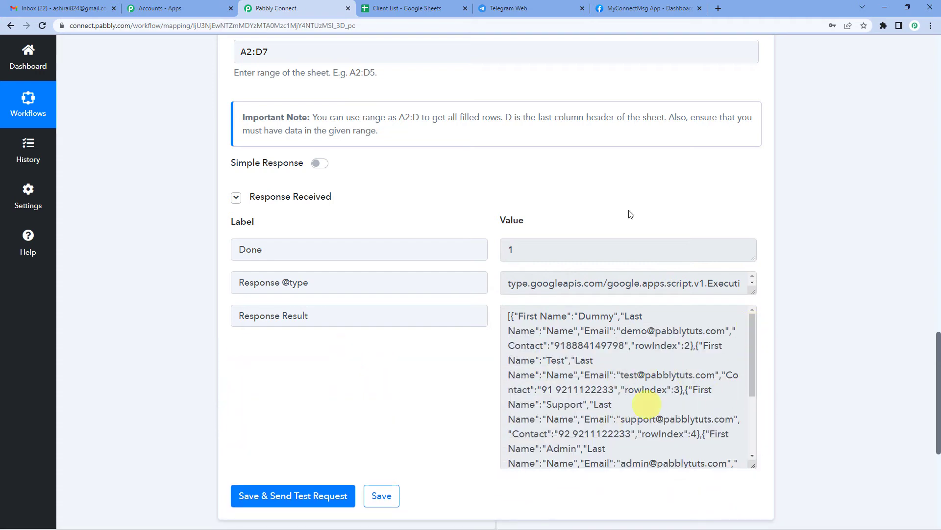
{"action": "left_click", "coordinate": [405, 7]}
{"action": "left_click", "coordinate": [84, 171]}
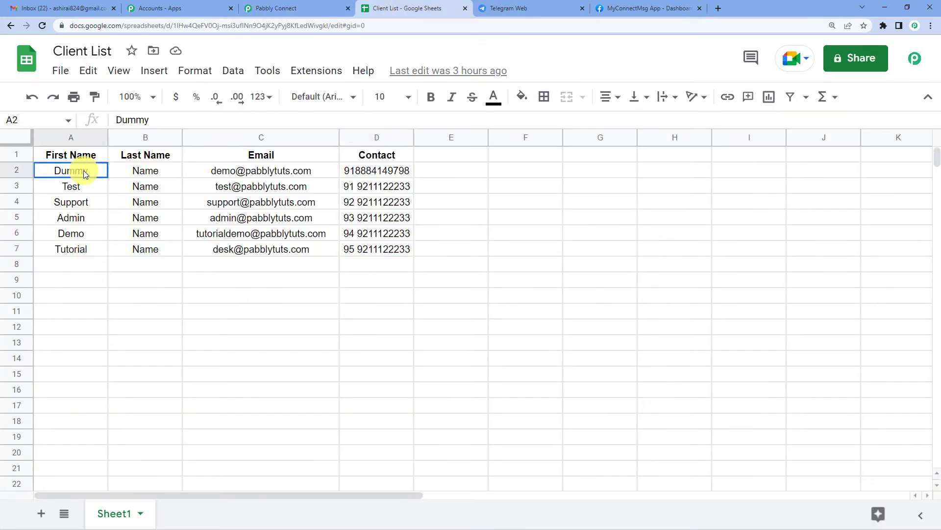
{"action": "left_click", "coordinate": [398, 250]}
{"action": "left_click", "coordinate": [296, 7]}
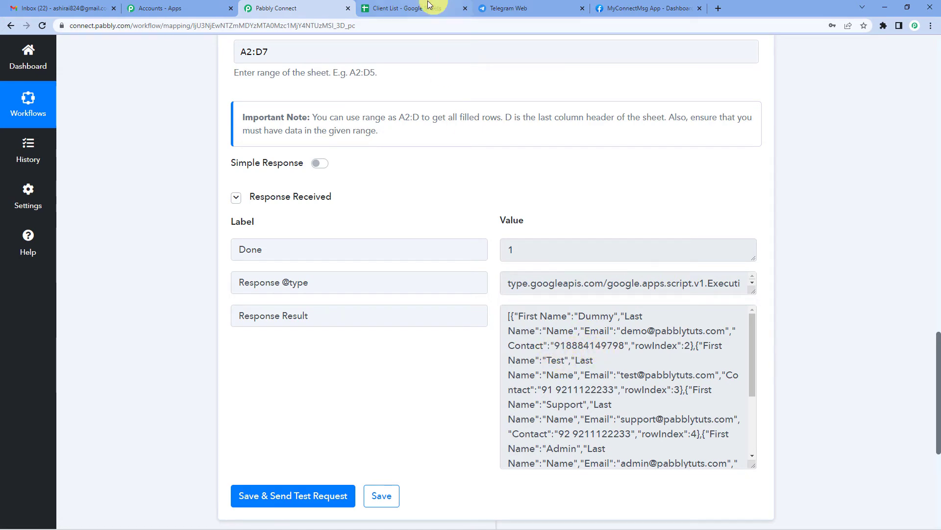
{"action": "left_click", "coordinate": [412, 8]}
{"action": "left_click", "coordinate": [95, 185]}
{"action": "left_click", "coordinate": [304, 10]}
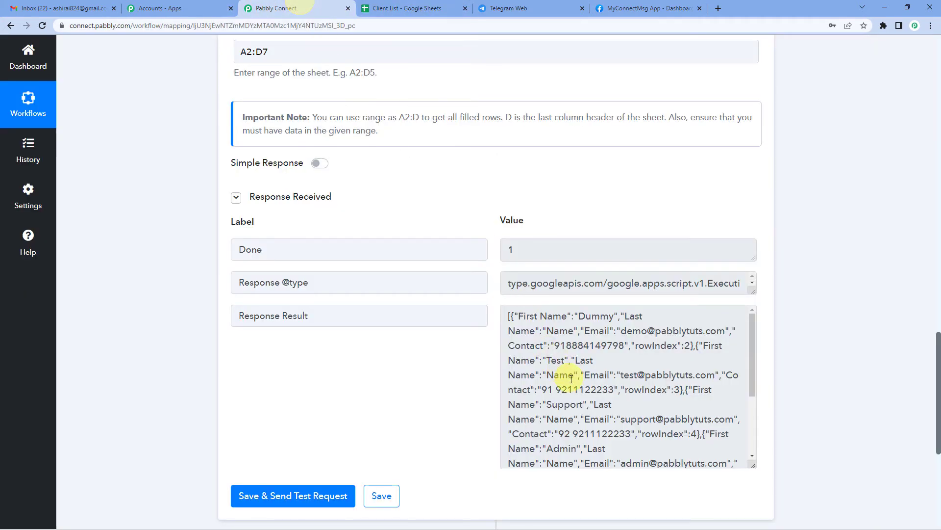
{"action": "double_click", "coordinate": [559, 362]}
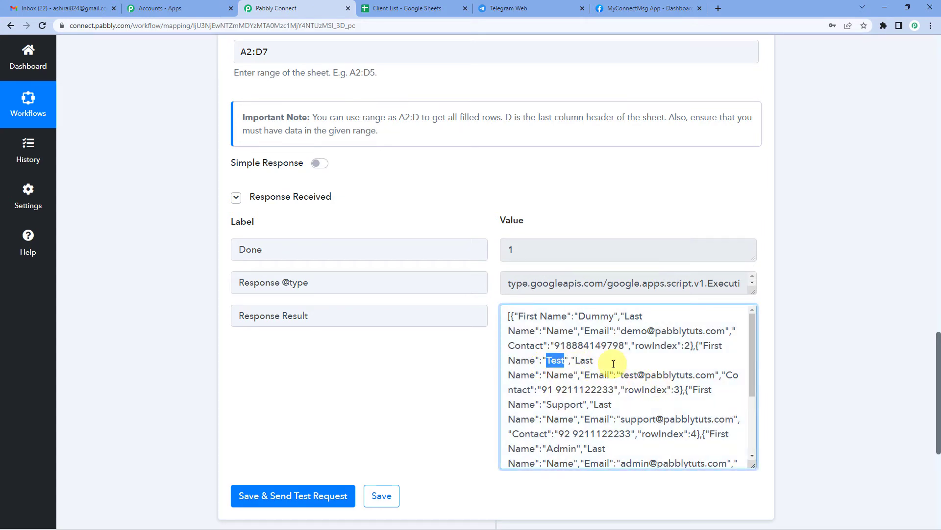
{"action": "scroll", "coordinate": [416, 357], "scroll_direction": "down", "scroll_amount": 1}
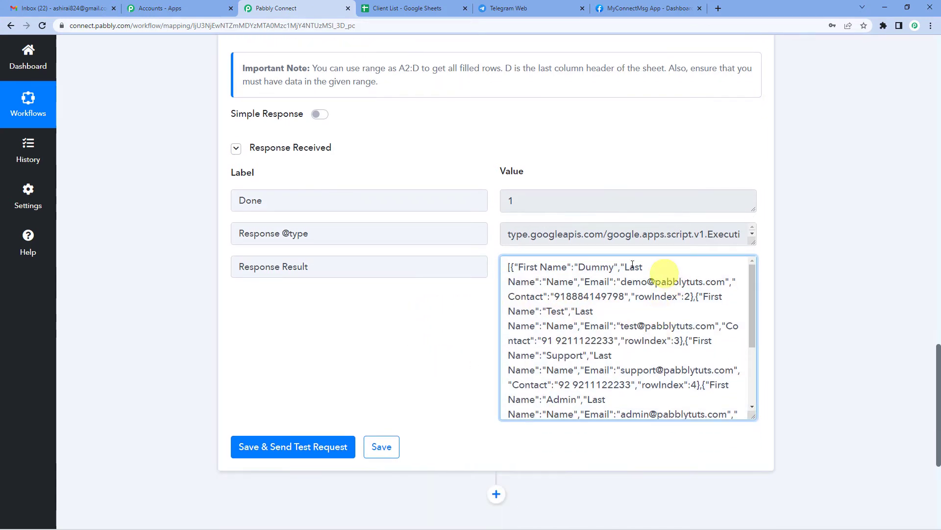
{"action": "scroll", "coordinate": [603, 324], "scroll_direction": "down", "scroll_amount": 3}
Add an Iterator by Pabbly action step directly below the Google Sheets action.
{"action": "scroll", "coordinate": [450, 307], "scroll_direction": "down", "scroll_amount": 4}
{"action": "left_click", "coordinate": [497, 297]}
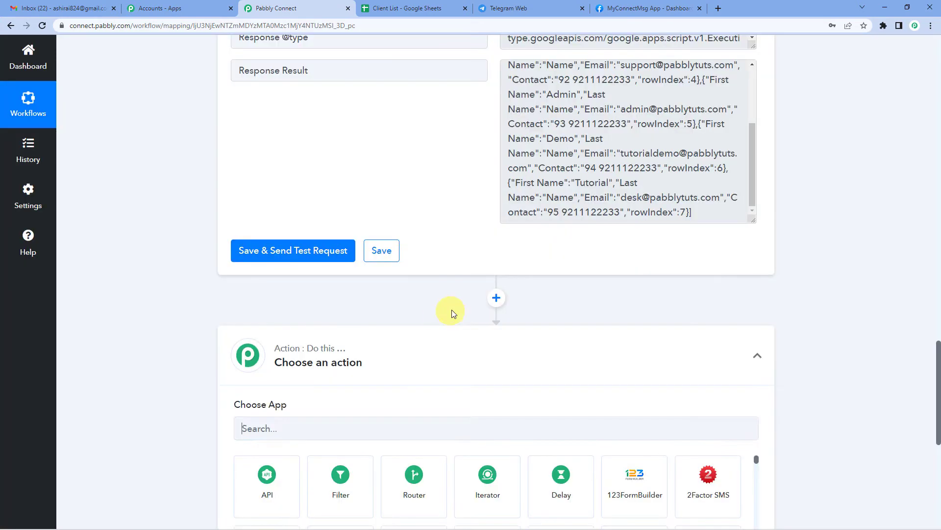
{"action": "type", "text": "ITE"}
{"action": "left_click", "coordinate": [264, 372]}
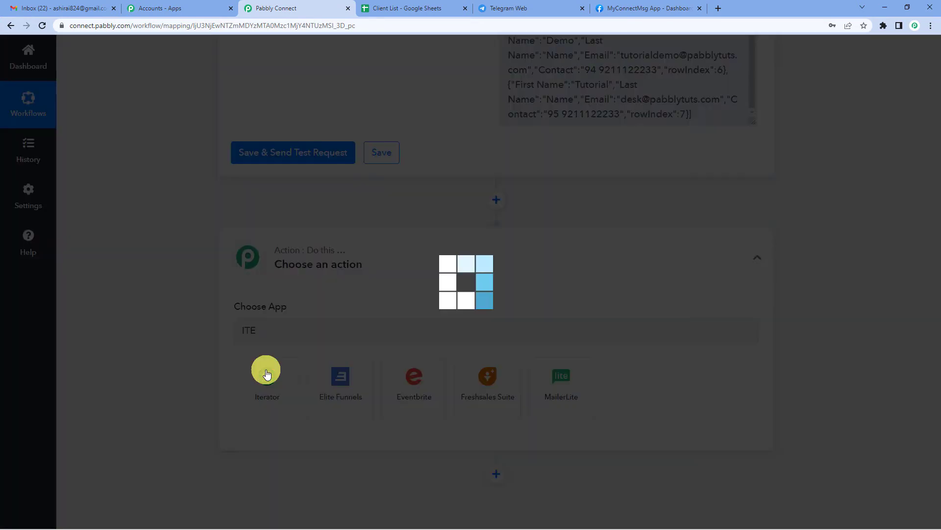
Choose the 2. Response Result [] array for the Iterator, then save it and send a test request.
{"action": "scroll", "coordinate": [343, 351], "scroll_direction": "down", "scroll_amount": 2}
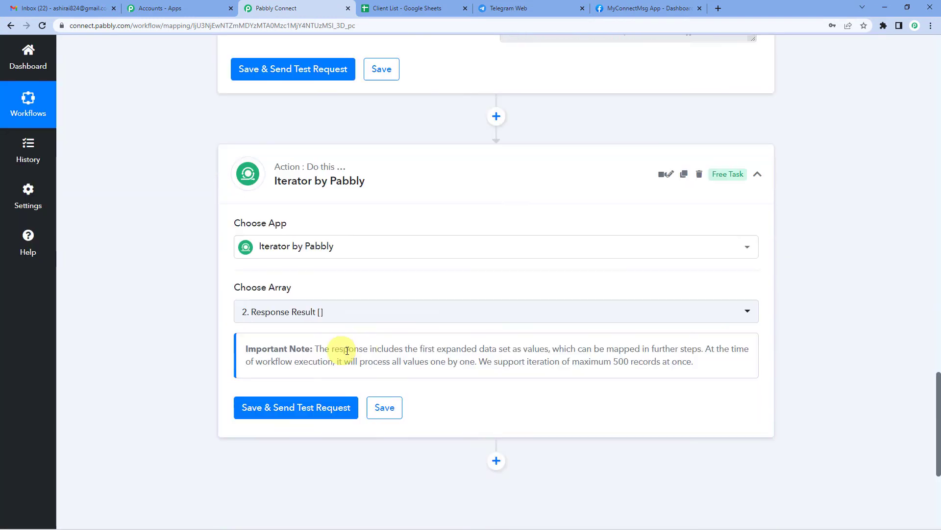
{"action": "left_click", "coordinate": [355, 300]}
{"action": "left_click", "coordinate": [315, 390]}
{"action": "scroll", "coordinate": [527, 109], "scroll_direction": "up", "scroll_amount": 4}
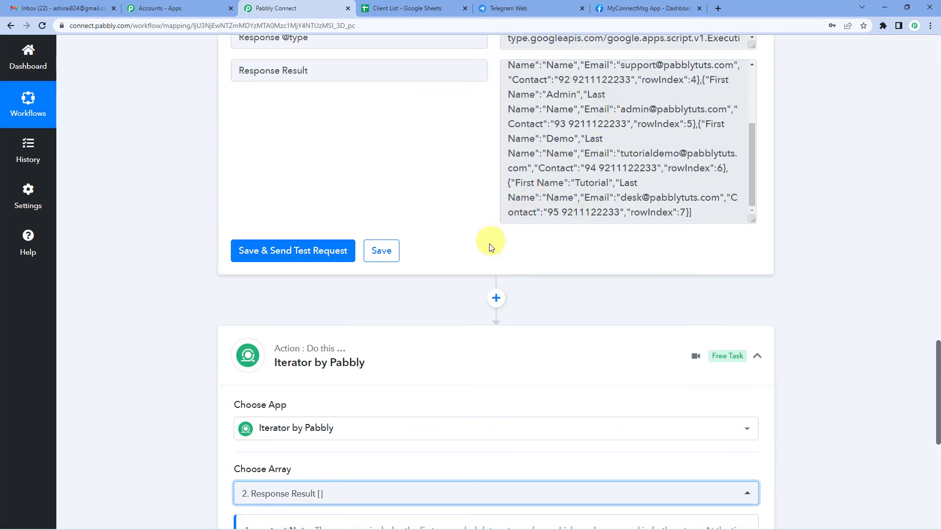
{"action": "scroll", "coordinate": [494, 242], "scroll_direction": "down", "scroll_amount": 3}
{"action": "scroll", "coordinate": [526, 263], "scroll_direction": "up", "scroll_amount": 3}
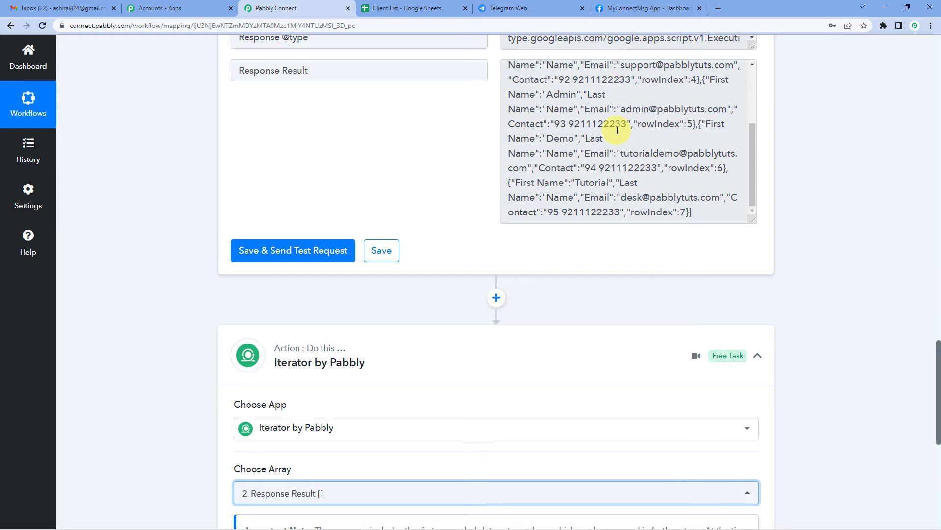
{"action": "scroll", "coordinate": [414, 268], "scroll_direction": "down", "scroll_amount": 4}
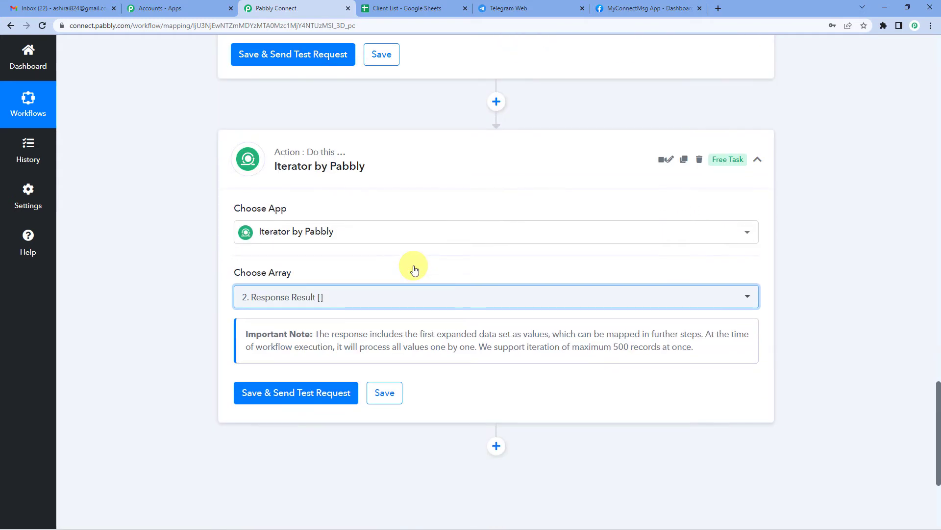
{"action": "left_click", "coordinate": [287, 401]}
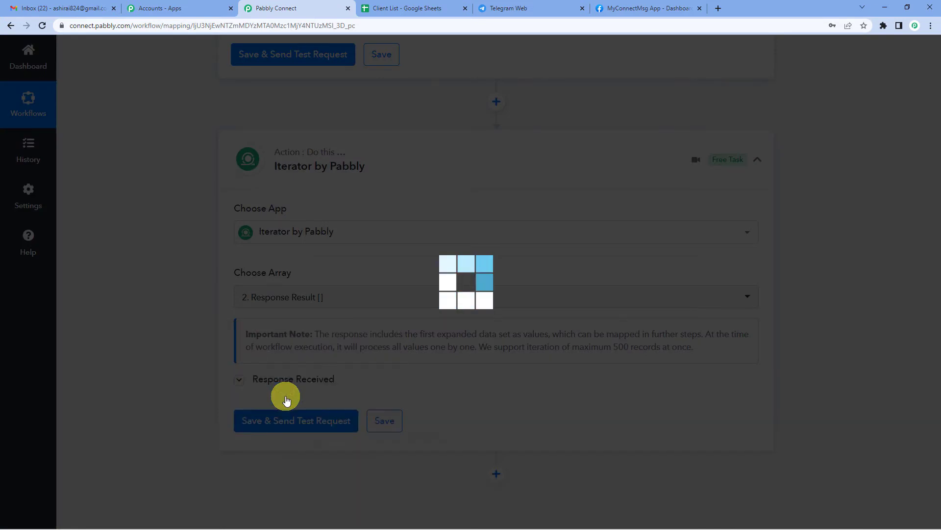
Compare the Iterator's response fields with the first client row in the Client List sheet.
{"action": "scroll", "coordinate": [548, 298], "scroll_direction": "down", "scroll_amount": 4}
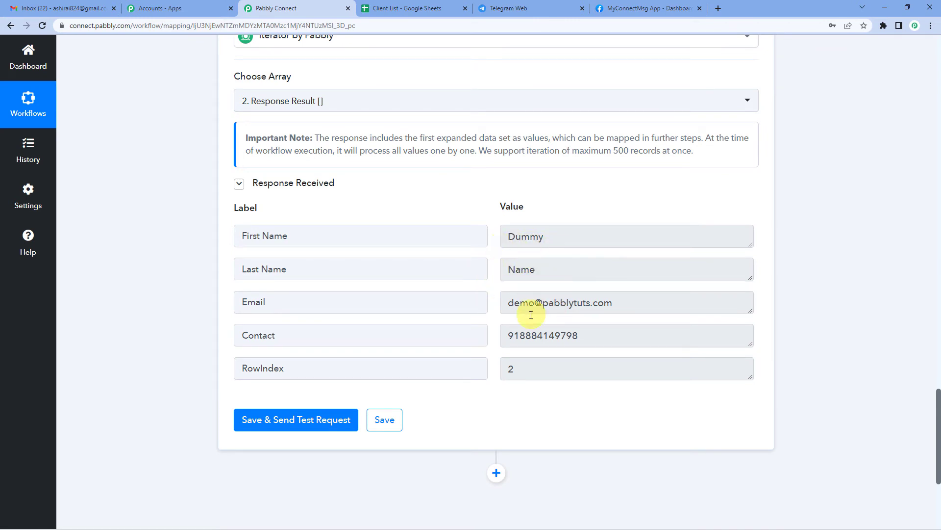
{"action": "scroll", "coordinate": [571, 200], "scroll_direction": "up", "scroll_amount": 8}
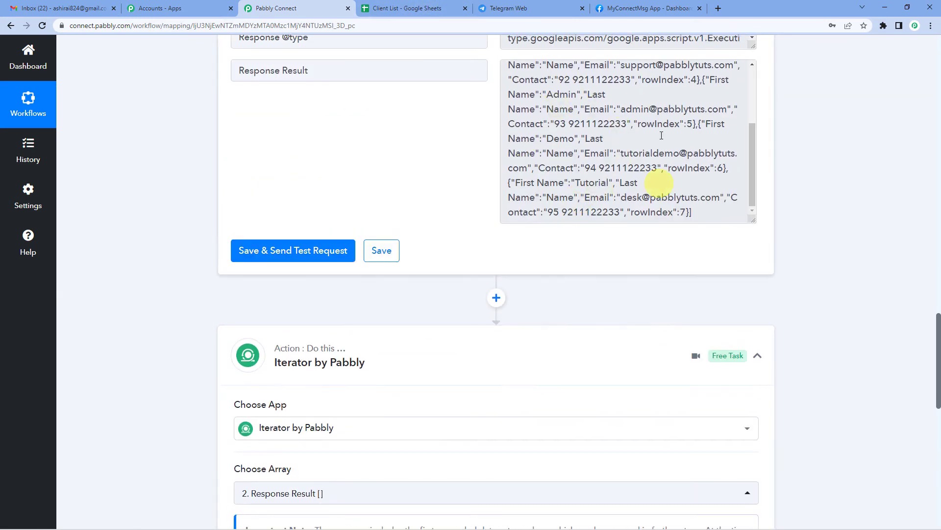
{"action": "left_click", "coordinate": [407, 8]}
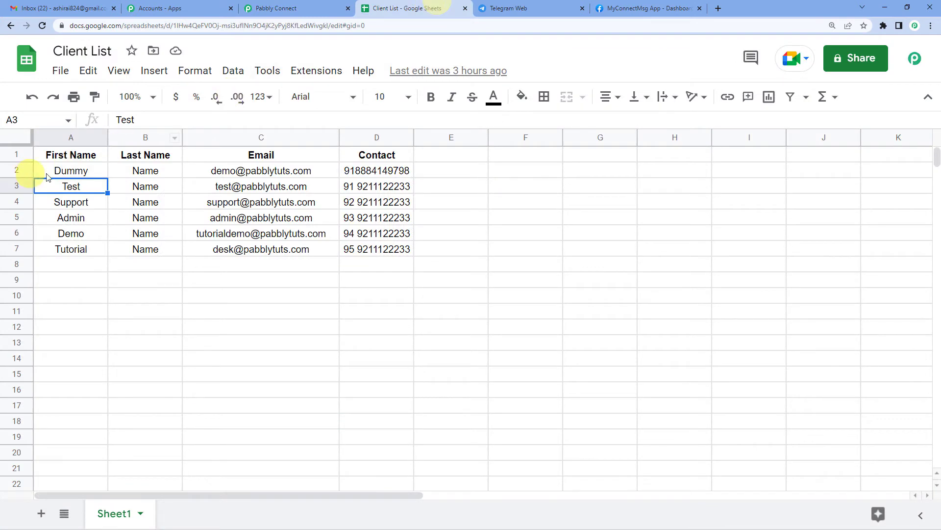
{"action": "left_click", "coordinate": [72, 171]}
{"action": "left_click", "coordinate": [138, 171]}
{"action": "left_click", "coordinate": [256, 172]}
{"action": "left_click", "coordinate": [361, 171]}
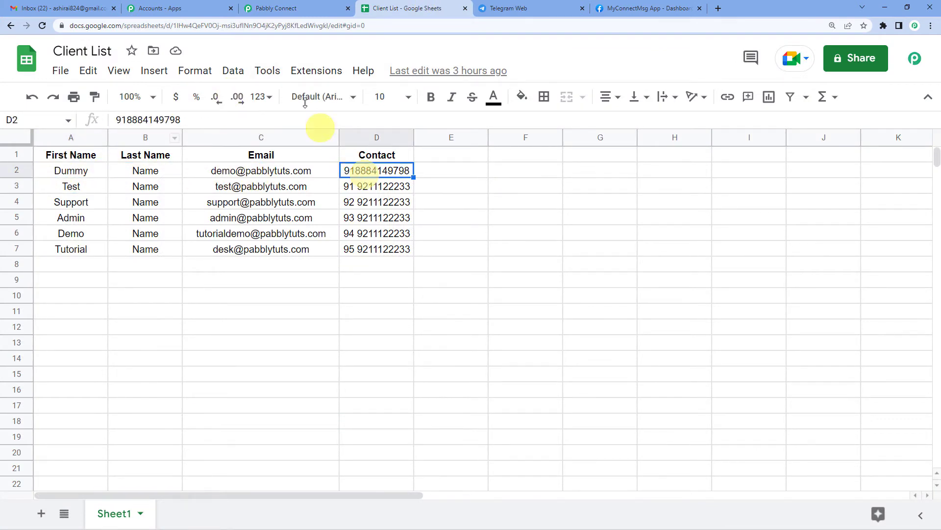
{"action": "left_click", "coordinate": [292, 12]}
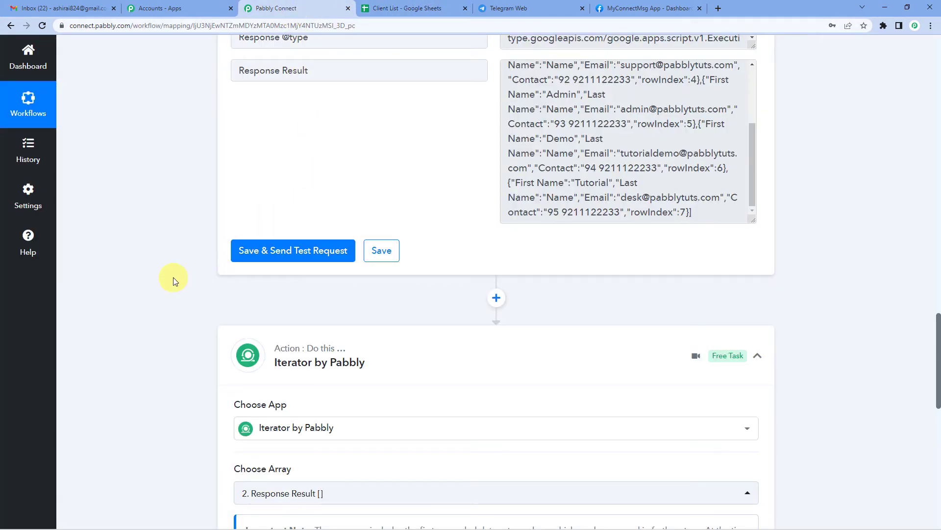
Examine the Contact value in the Iterator's response, then check the first two clients' entries in the Client List sheet.
{"action": "scroll", "coordinate": [173, 281], "scroll_direction": "up", "scroll_amount": 1}
{"action": "scroll", "coordinate": [173, 277], "scroll_direction": "up", "scroll_amount": 2}
{"action": "scroll", "coordinate": [173, 277], "scroll_direction": "down", "scroll_amount": 10}
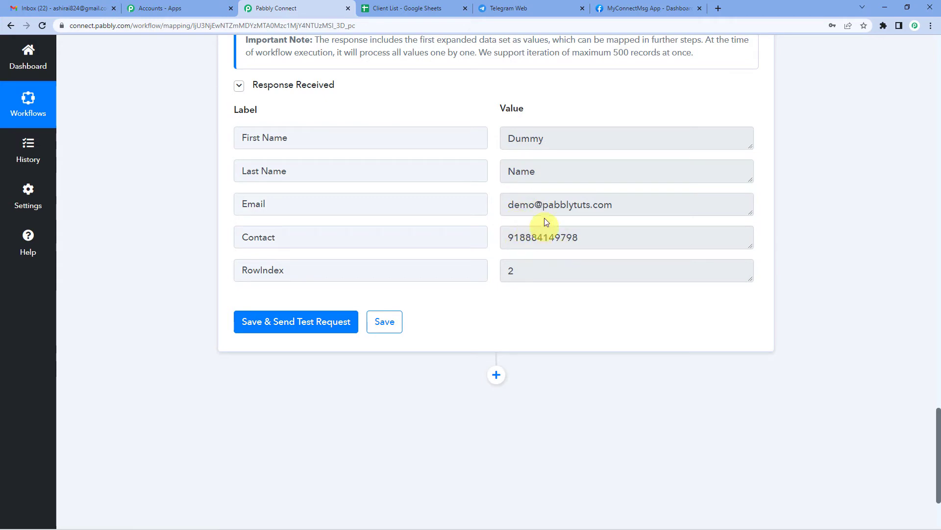
{"action": "double_click", "coordinate": [521, 237]}
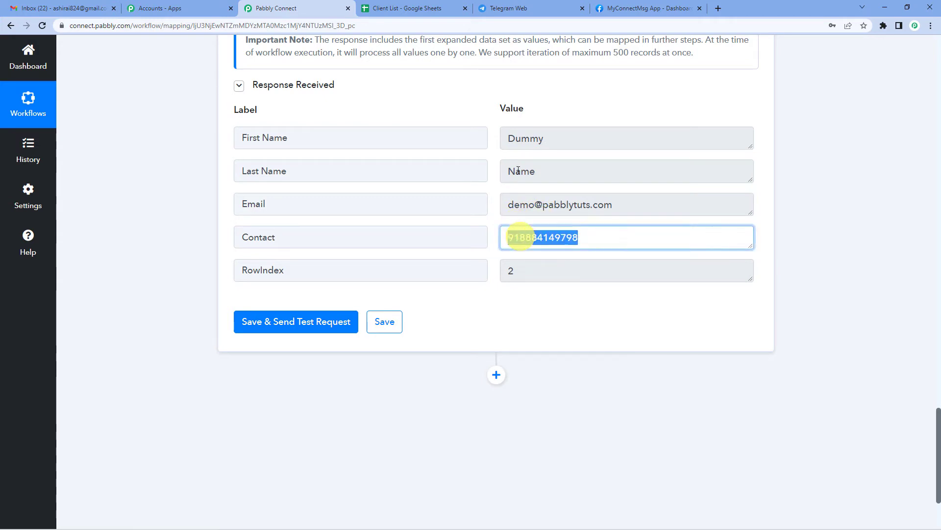
{"action": "left_click", "coordinate": [444, 8]}
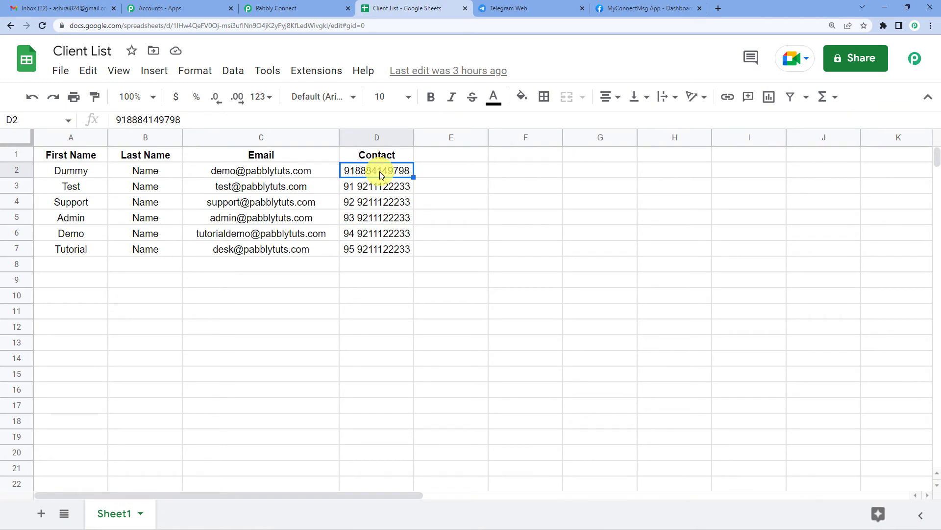
{"action": "left_click", "coordinate": [68, 189]}
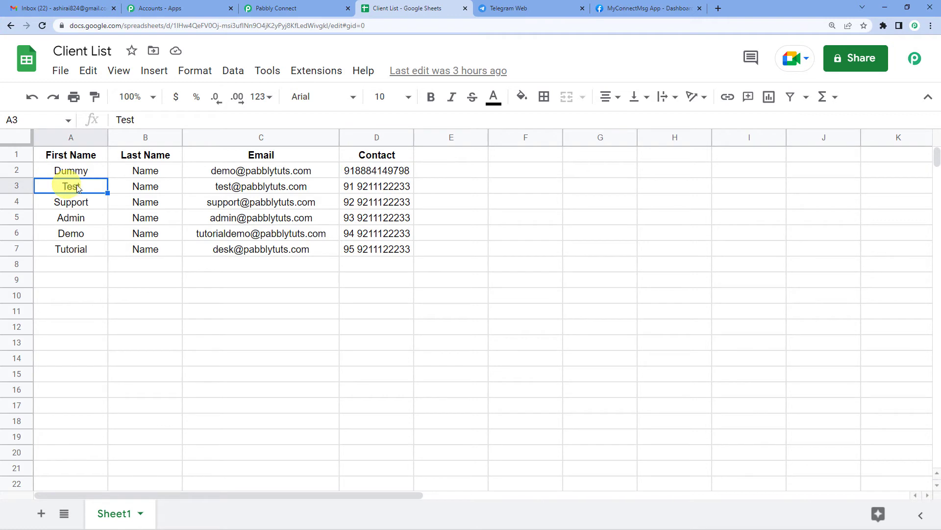
{"action": "left_click", "coordinate": [367, 193]}
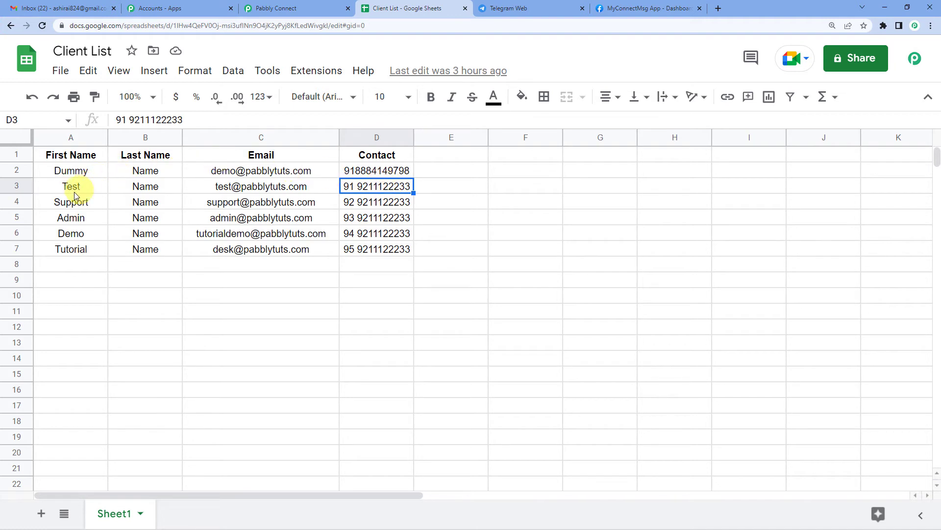
Check the second and third clients' entries in the Client List sheet, then return to the Pabbly Connect workflow.
{"action": "left_click", "coordinate": [59, 206]}
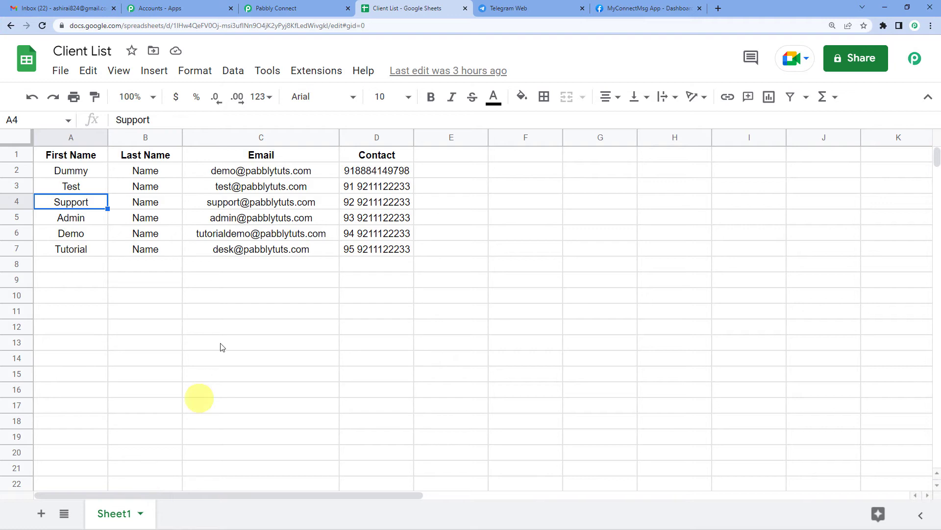
{"action": "left_click", "coordinate": [71, 187]}
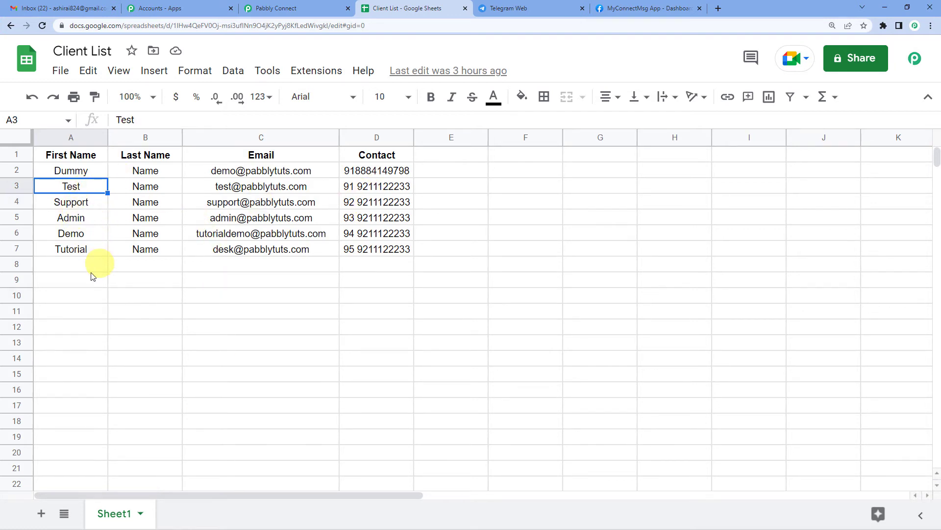
{"action": "left_click", "coordinate": [304, 8]}
Add a WhatsApp Cloud API action step directly below the Iterator.
{"action": "scroll", "coordinate": [510, 273], "scroll_direction": "down", "scroll_amount": 2}
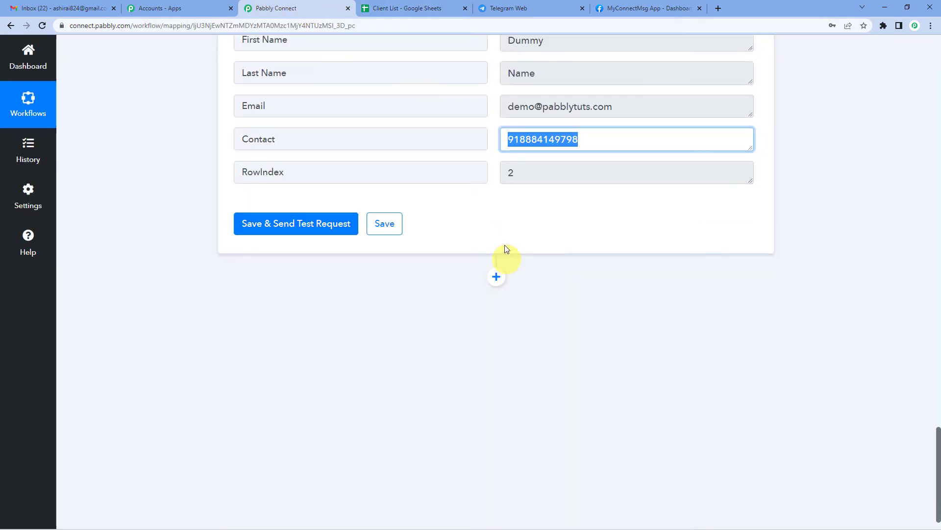
{"action": "left_click", "coordinate": [497, 276]}
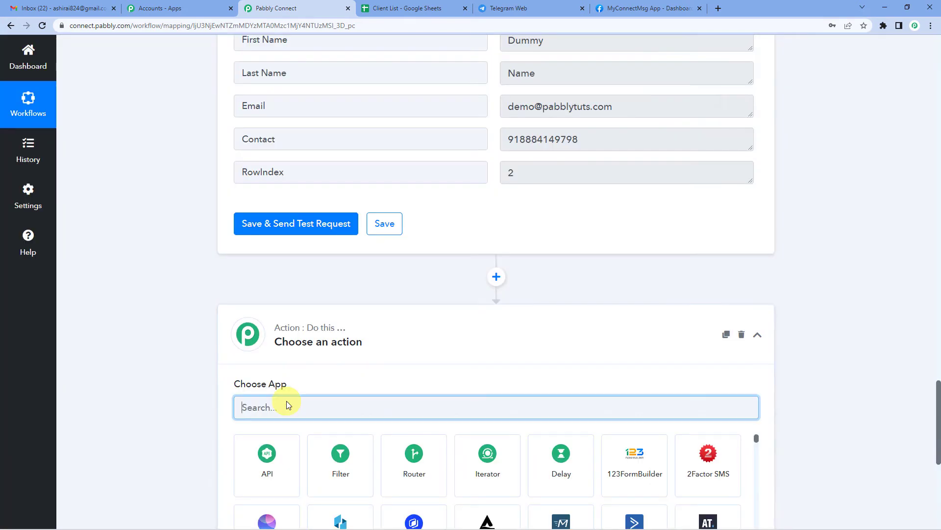
{"action": "type", "text": "WHA"}
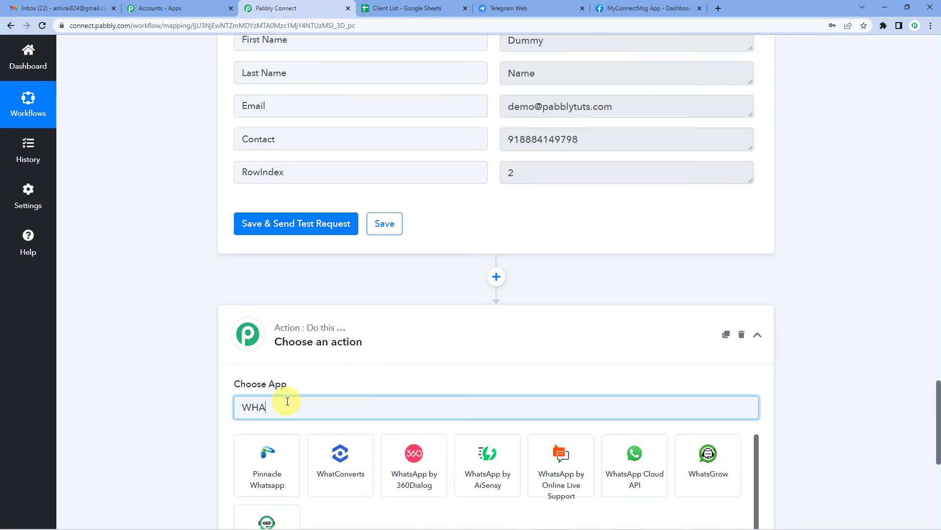
{"action": "key", "text": "BackSpace"}
{"action": "type", "text": "whatsa"}
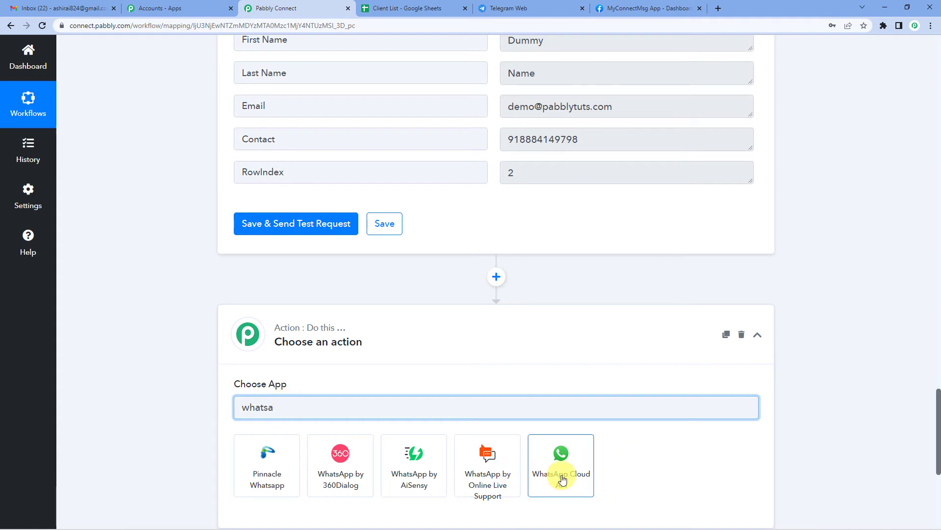
{"action": "left_click", "coordinate": [561, 473]}
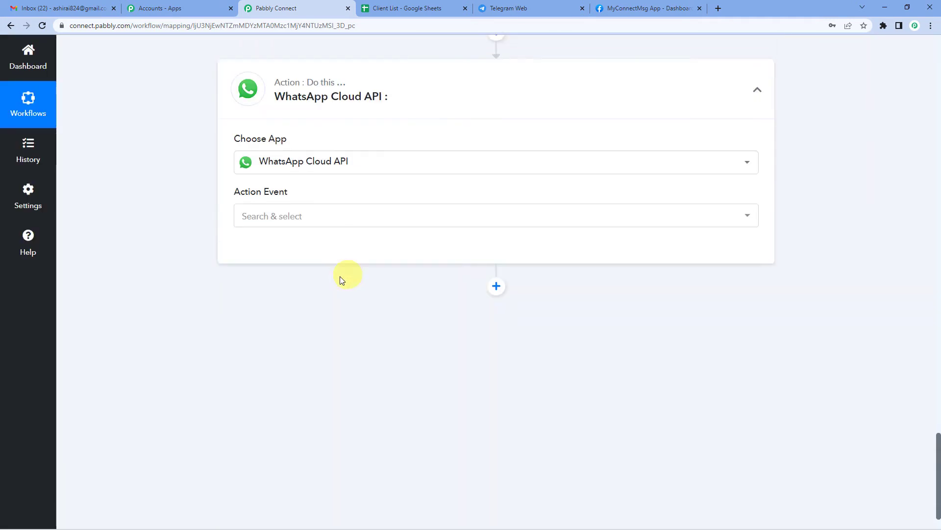
Set the WhatsApp action event to Send Template Message and start adding a new WhatsApp Cloud API connection.
{"action": "left_click", "coordinate": [305, 214]}
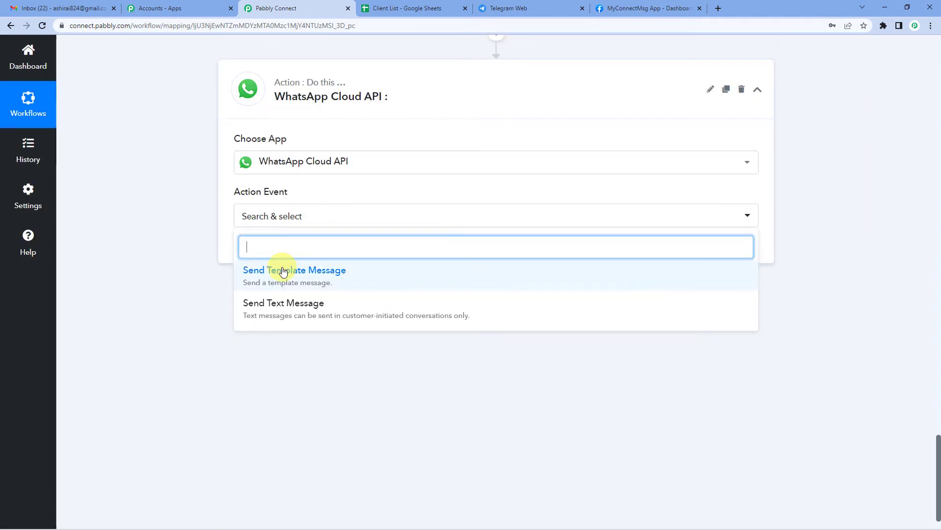
{"action": "left_click", "coordinate": [283, 271]}
{"action": "left_click", "coordinate": [270, 251]}
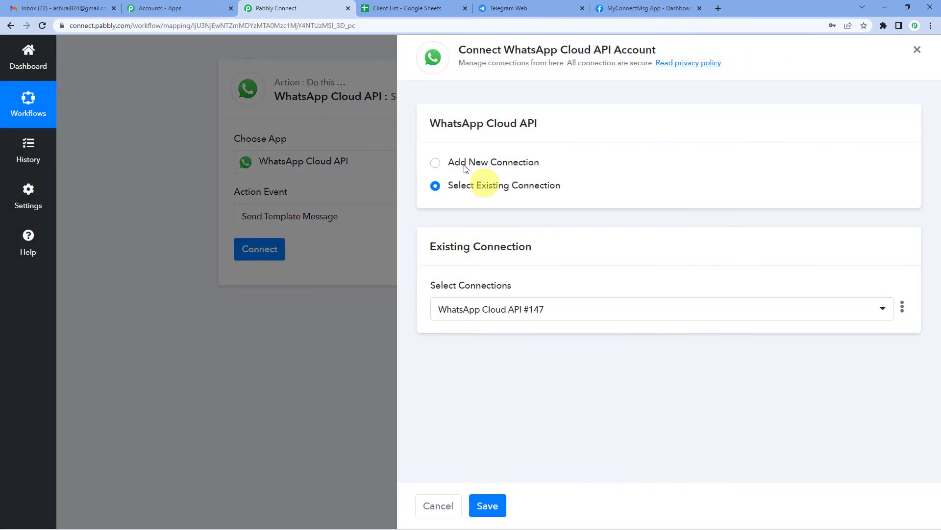
{"action": "left_click", "coordinate": [435, 163]}
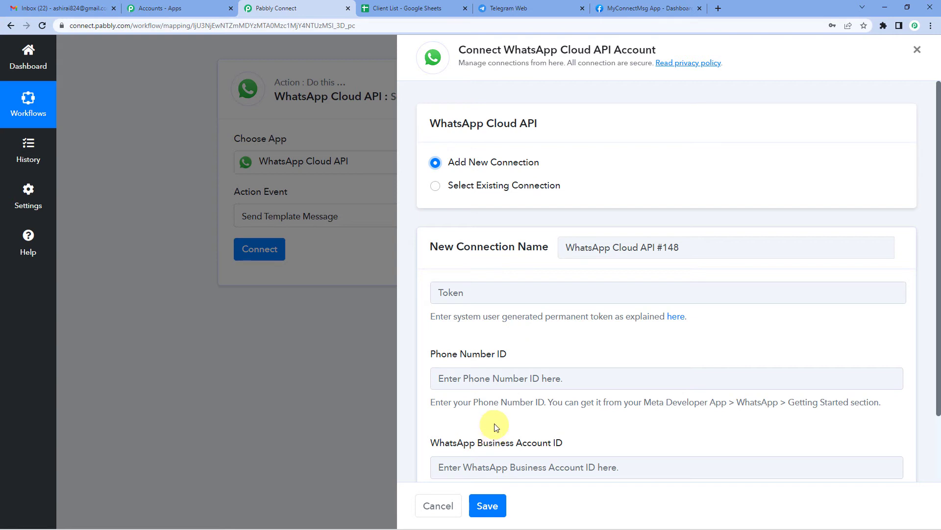
Copy the temporary access token from MyConnectMsg App's WhatsApp Getting Started page in Meta for Developers into the new connection's Token field.
{"action": "left_click", "coordinate": [644, 5]}
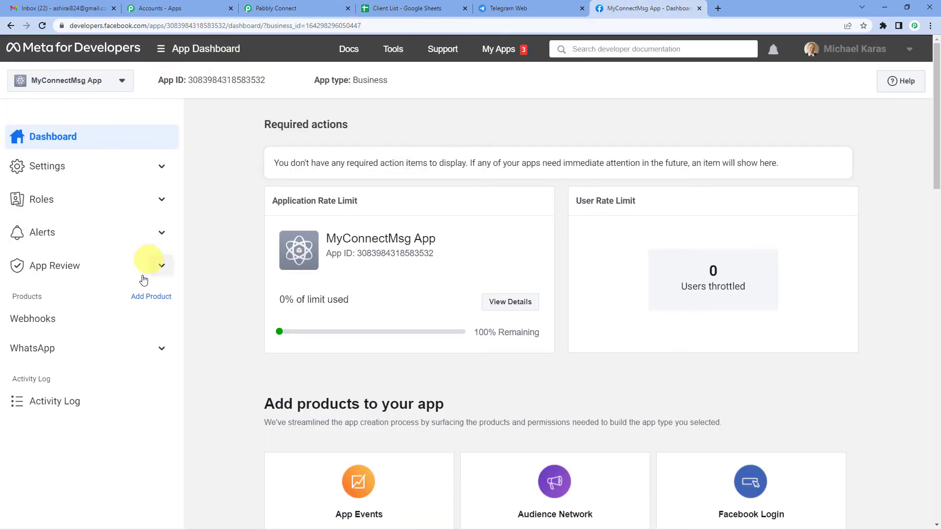
{"action": "left_click", "coordinate": [162, 350]}
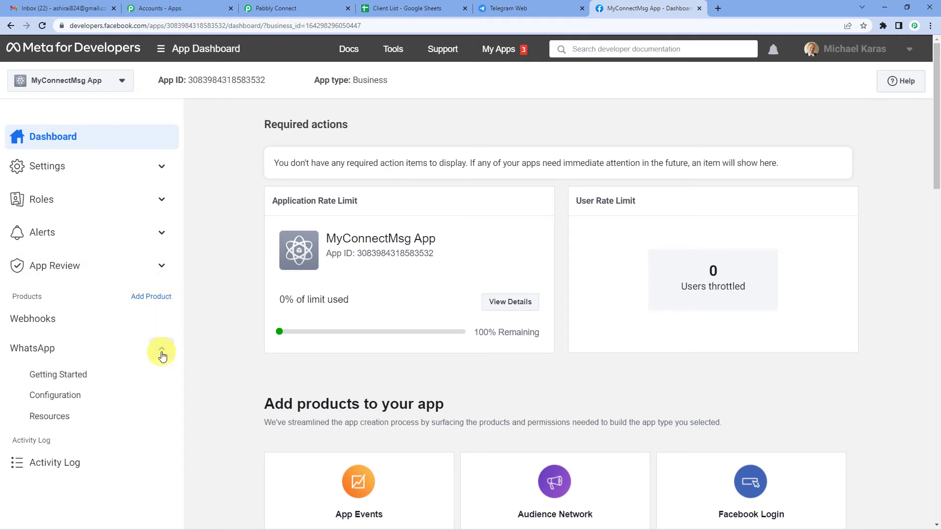
{"action": "left_click", "coordinate": [65, 377]}
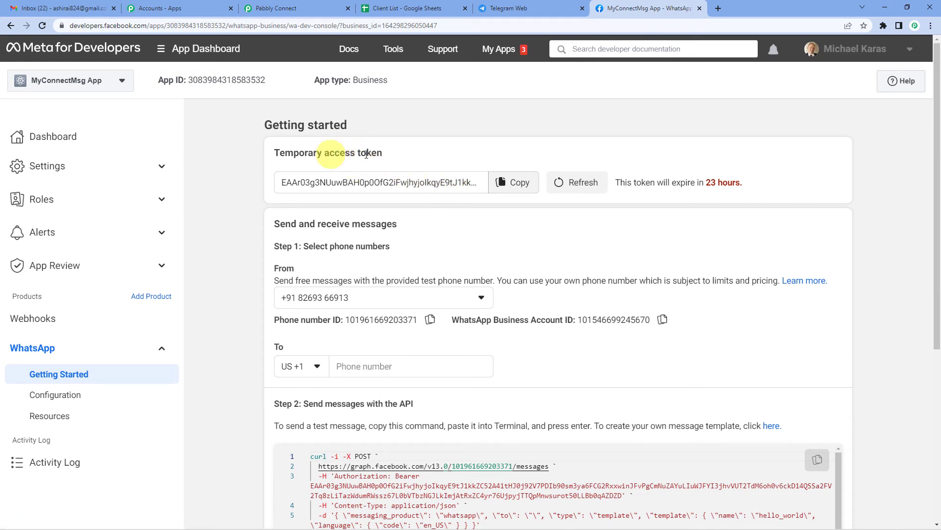
{"action": "left_click", "coordinate": [512, 181]}
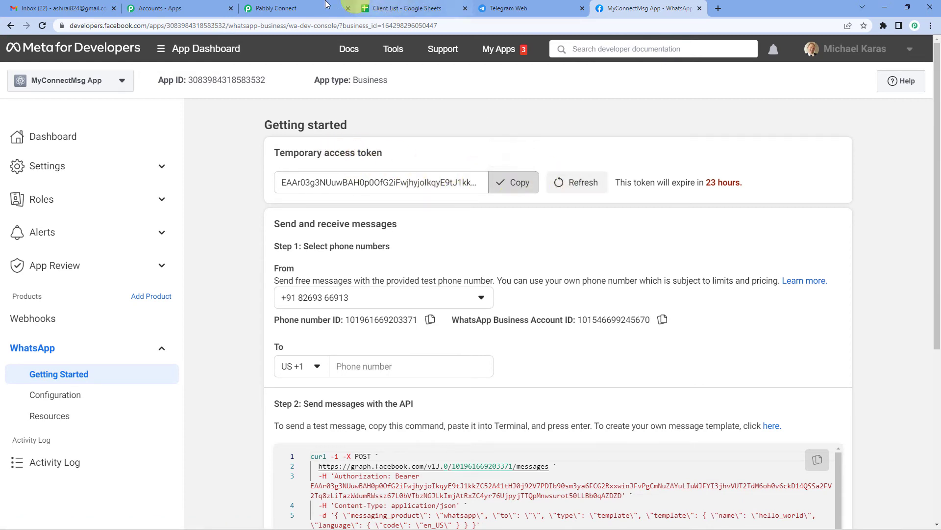
{"action": "left_click", "coordinate": [295, 8]}
{"action": "left_click", "coordinate": [469, 293]}
{"action": "key", "text": "ctrl+v"}
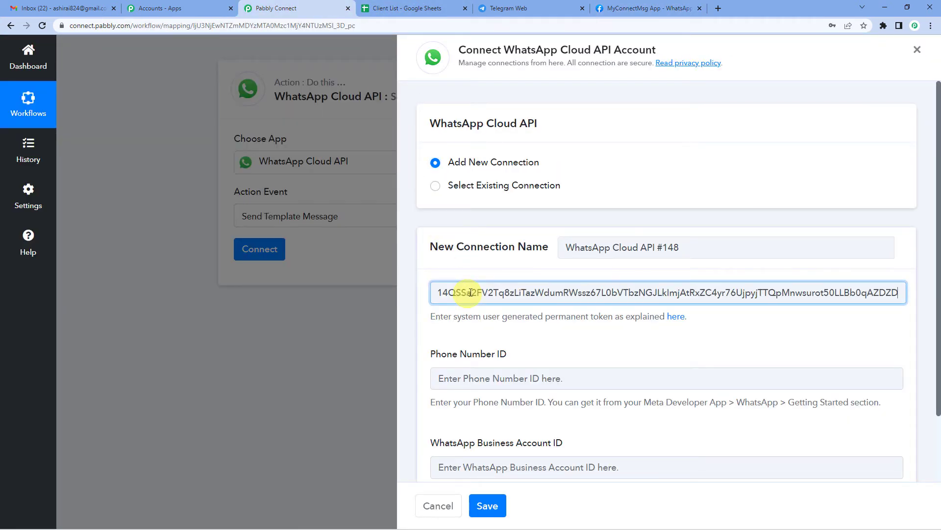
Review the Temporary access token section in Meta for Developers, then return to the Pabbly Connect connection form.
{"action": "left_click", "coordinate": [632, 8]}
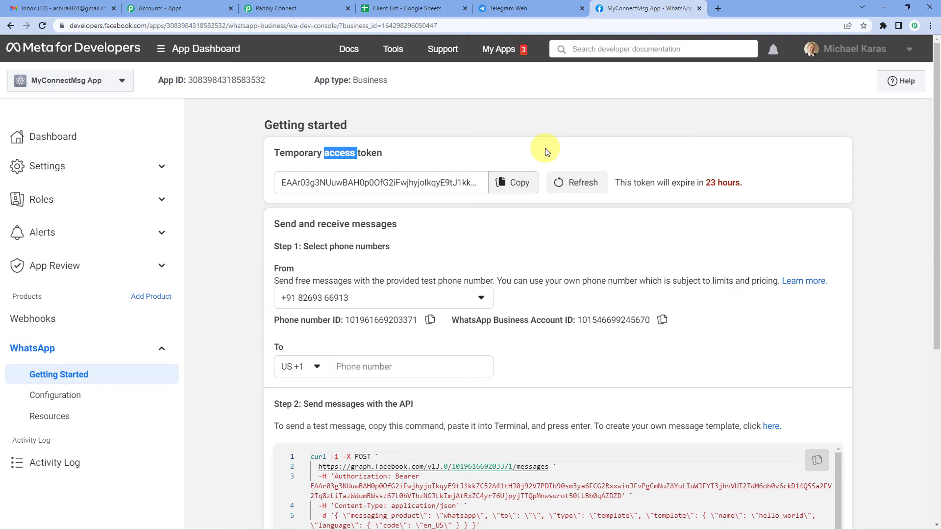
{"action": "double_click", "coordinate": [311, 154]}
{"action": "left_click", "coordinate": [378, 153]}
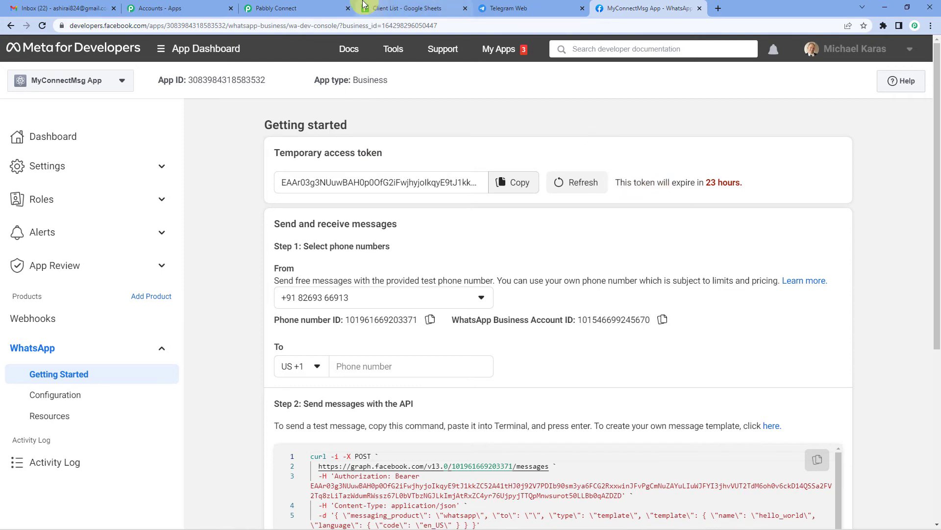
{"action": "left_click", "coordinate": [311, 8]}
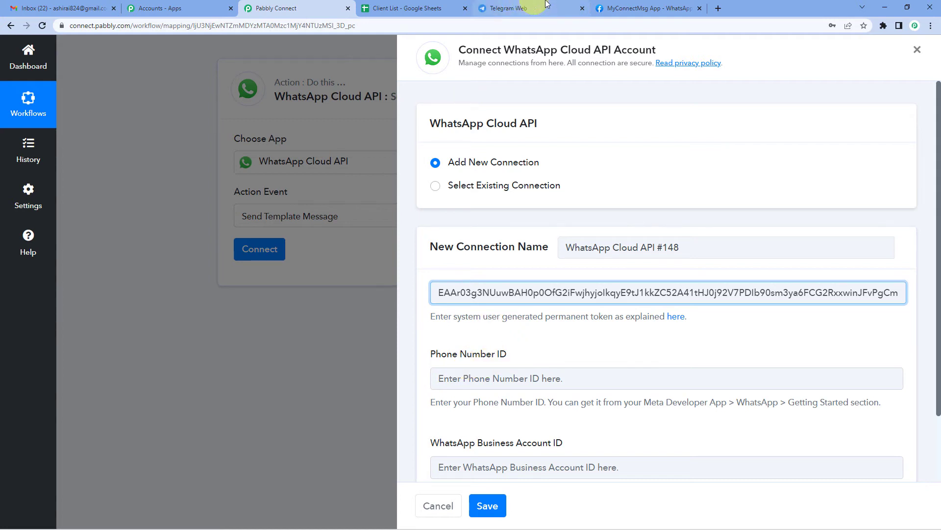
Copy the Phone number ID from Meta's Getting Started page into the connection's Phone Number ID field.
{"action": "left_click", "coordinate": [632, 8]}
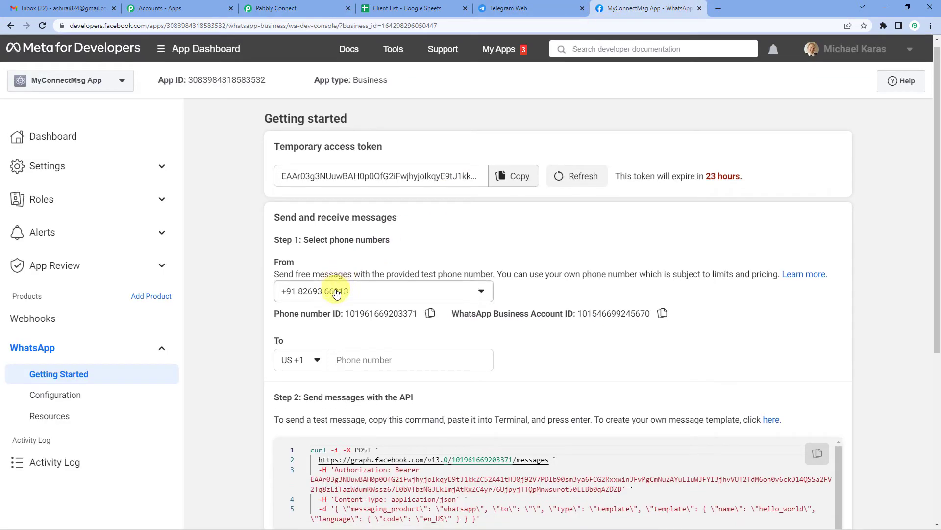
{"action": "scroll", "coordinate": [332, 288], "scroll_direction": "down", "scroll_amount": 1}
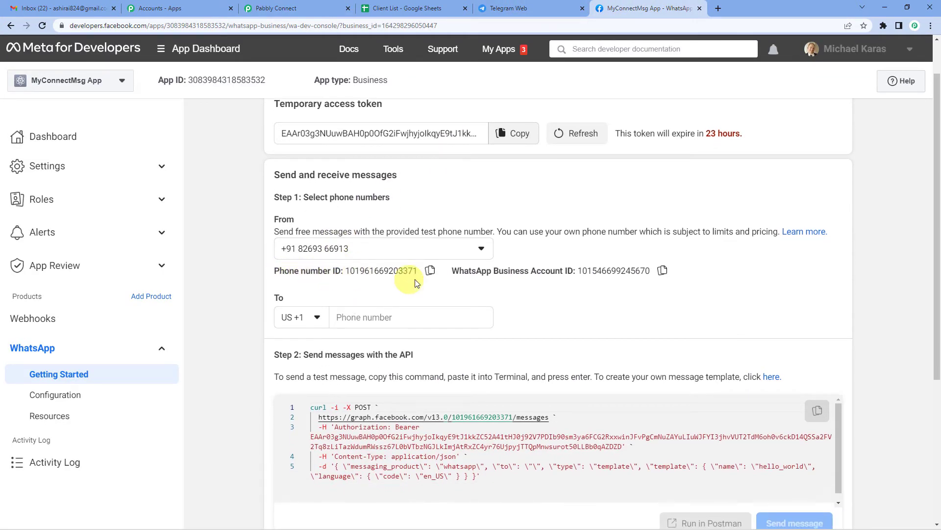
{"action": "left_click", "coordinate": [432, 273]}
{"action": "left_click", "coordinate": [314, 7]}
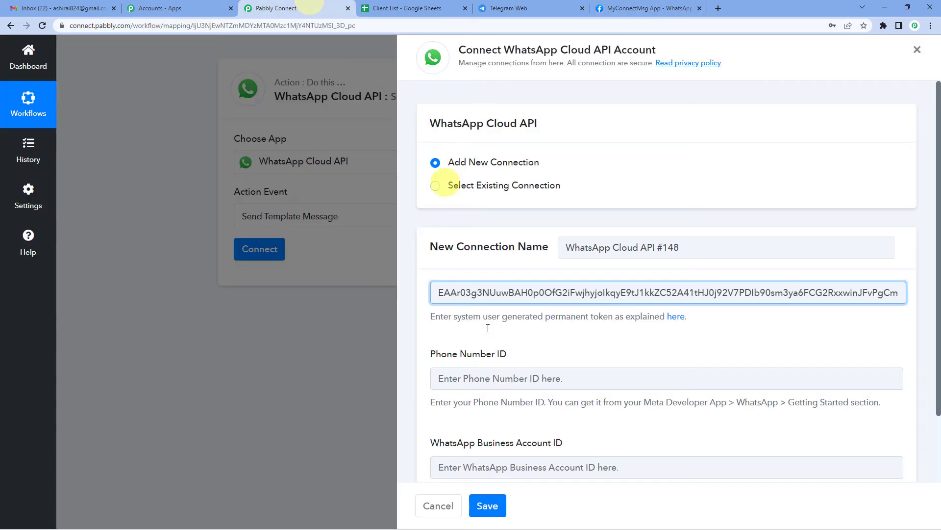
{"action": "left_click", "coordinate": [487, 377]}
{"action": "key", "text": "ctrl+v"}
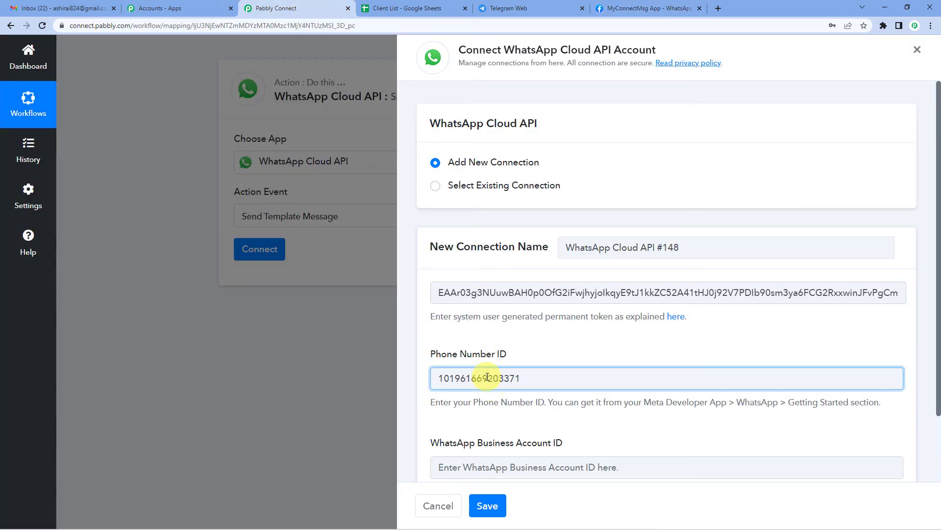
Copy the WhatsApp Business Account ID from Meta for Developers into the Pabbly Connect connection form and save the connection.
{"action": "scroll", "coordinate": [461, 378], "scroll_direction": "down", "scroll_amount": 2}
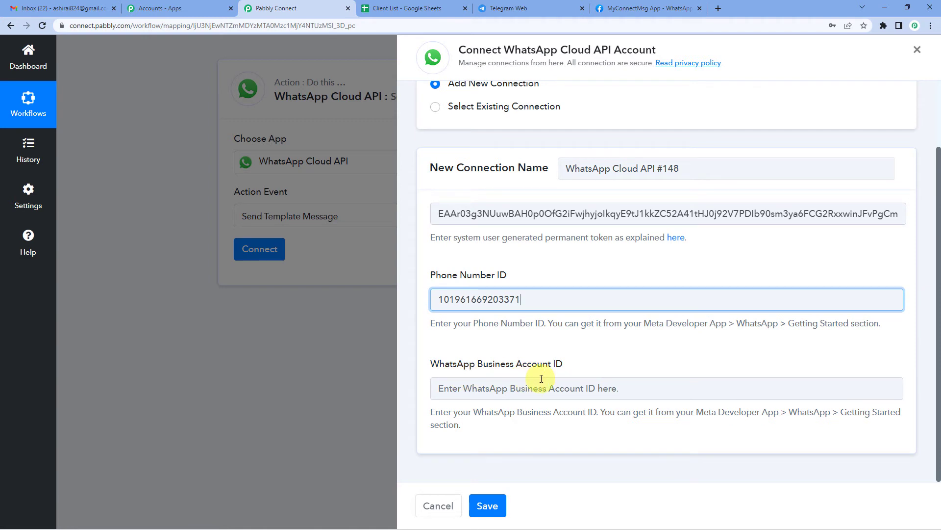
{"action": "left_click", "coordinate": [618, 9]}
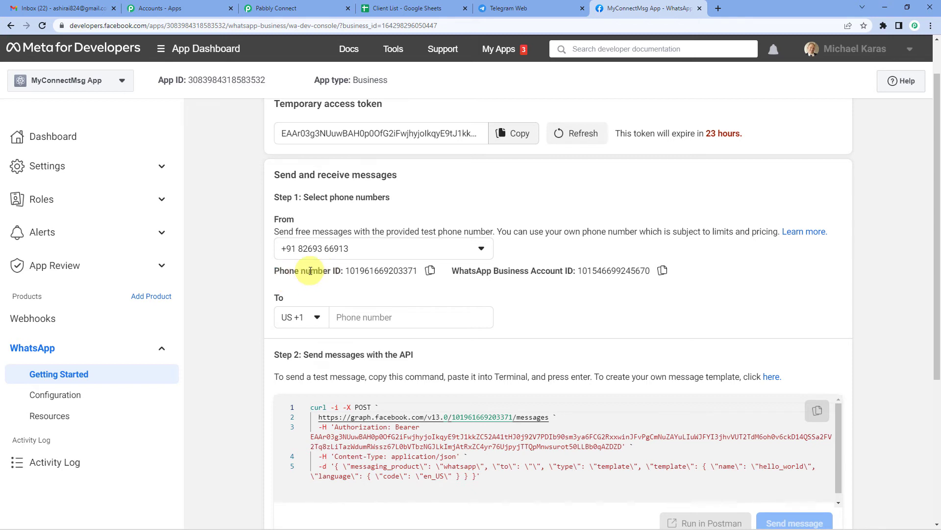
{"action": "left_click", "coordinate": [661, 272]}
{"action": "key", "text": "ctrl+3"}
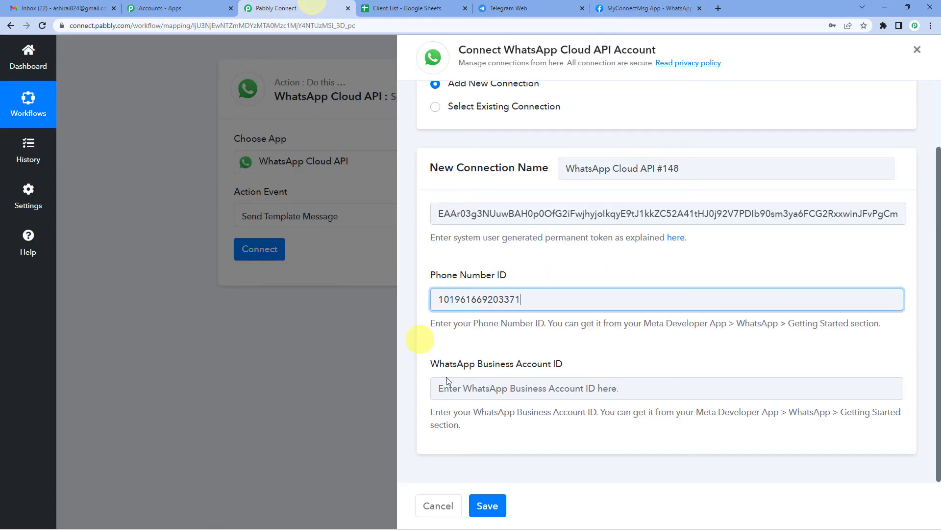
{"action": "left_click", "coordinate": [478, 392]}
{"action": "key", "text": "ctrl+v"}
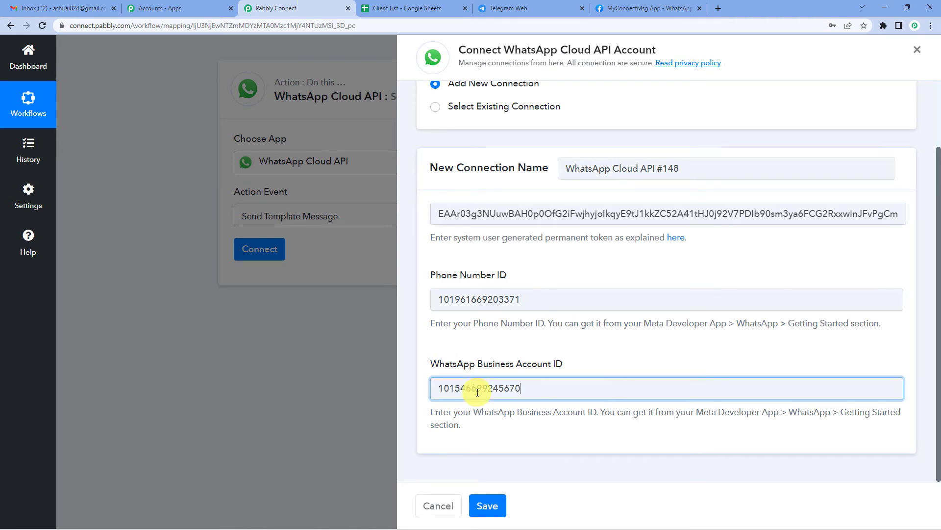
{"action": "left_click", "coordinate": [484, 511]}
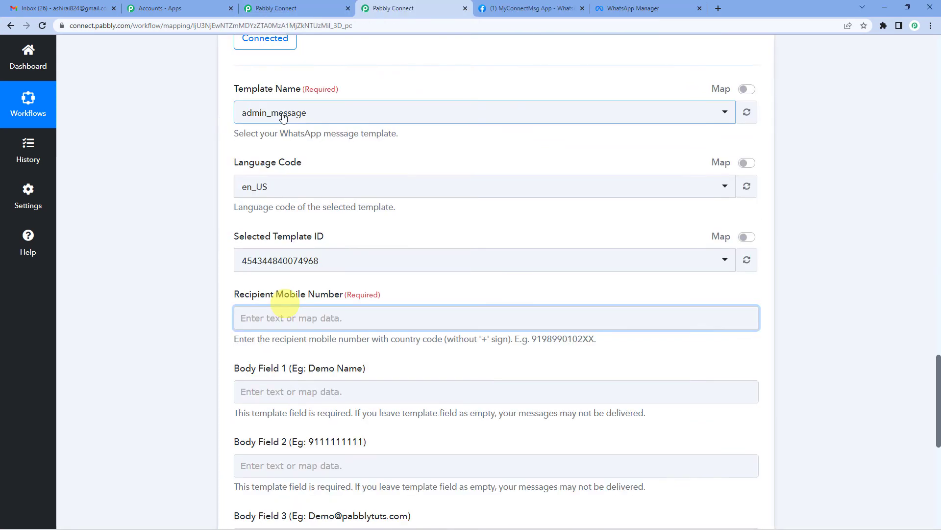
Choose the message_on template for the WhatsApp message and review its body variables in WhatsApp Manager.
{"action": "left_click", "coordinate": [283, 118]}
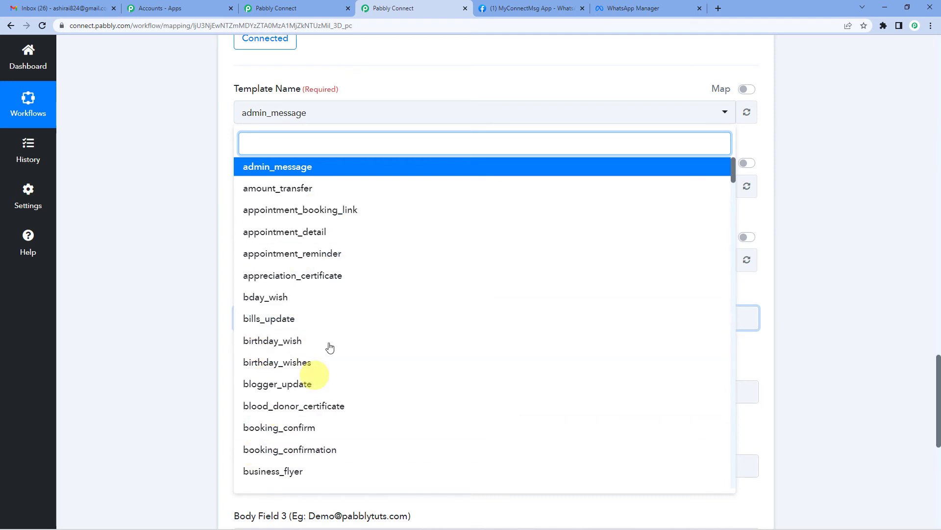
{"action": "type", "text": "mess"}
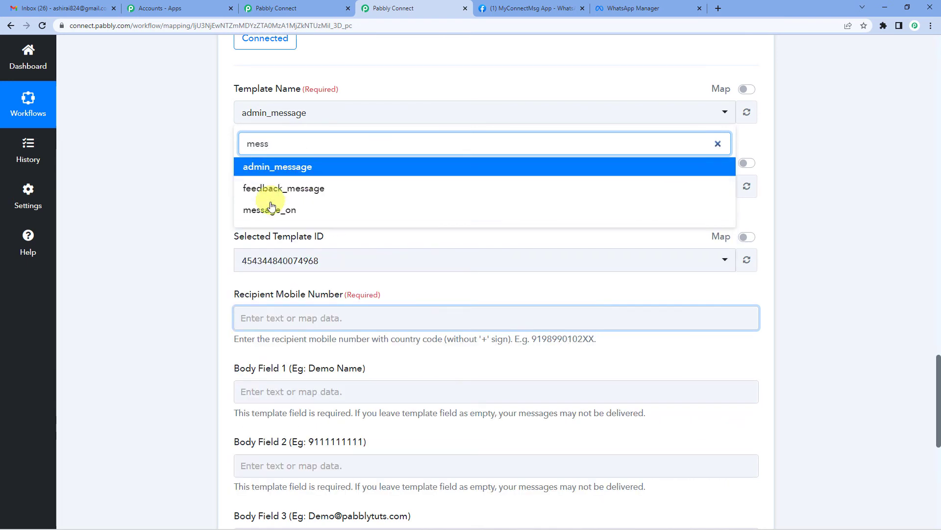
{"action": "left_click", "coordinate": [269, 209]}
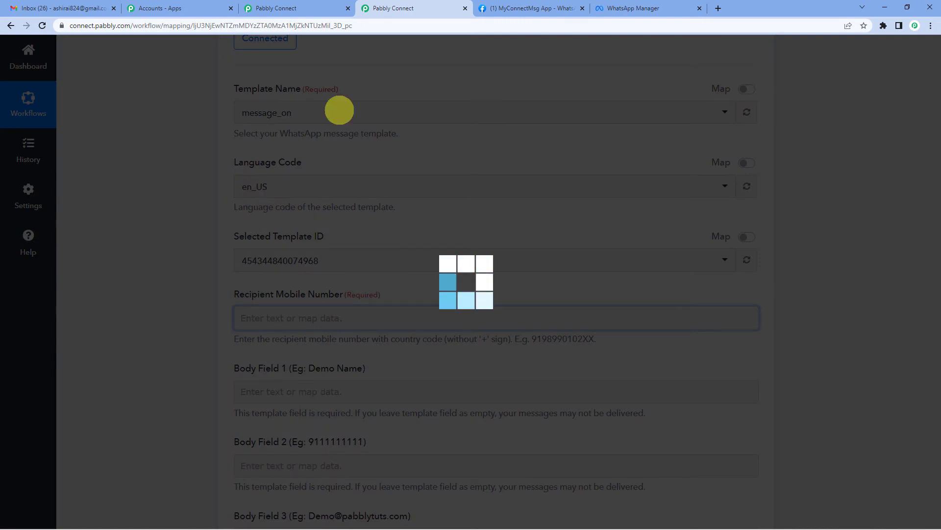
{"action": "left_click", "coordinate": [632, 8]}
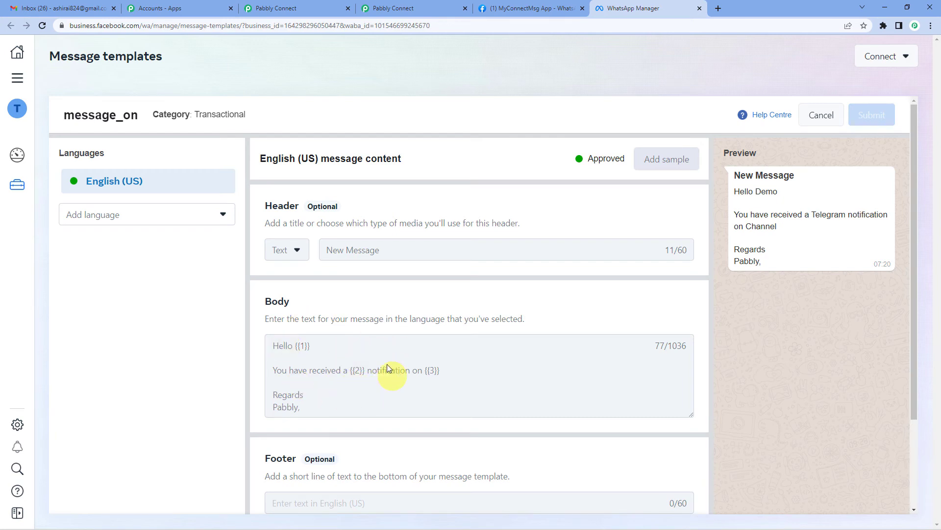
{"action": "left_click", "coordinate": [390, 7]}
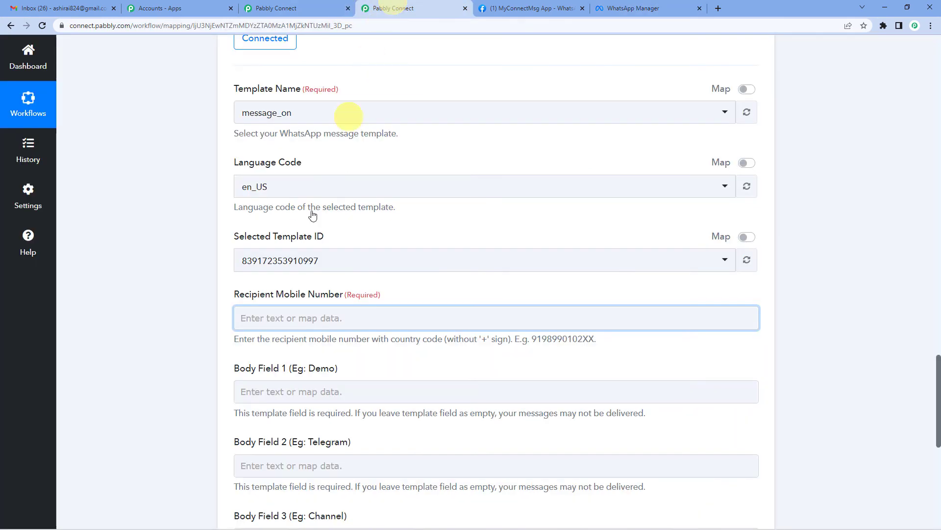
Map the Iterator step's Contact value into the Recipient Mobile Number field of the WhatsApp template message.
{"action": "scroll", "coordinate": [147, 328], "scroll_direction": "up", "scroll_amount": 4}
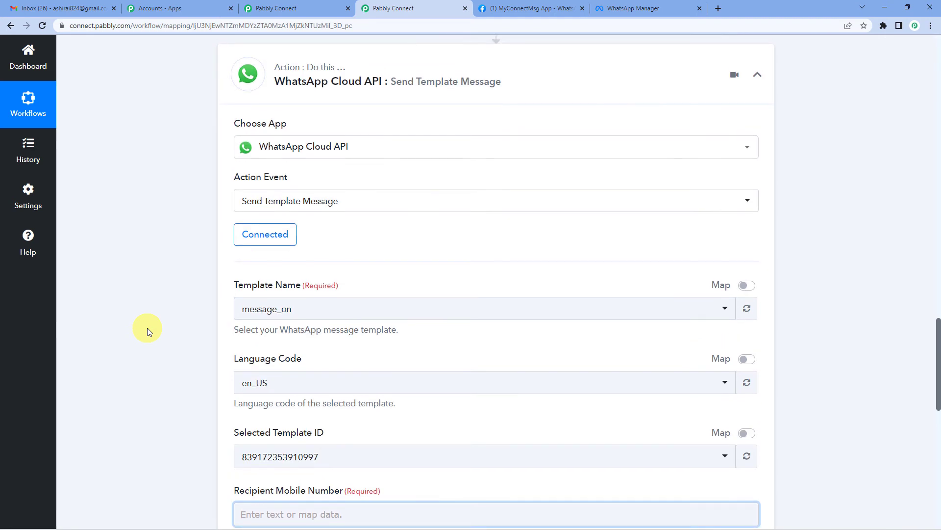
{"action": "scroll", "coordinate": [147, 328], "scroll_direction": "down", "scroll_amount": 4}
{"action": "scroll", "coordinate": [147, 328], "scroll_direction": "down", "scroll_amount": 2}
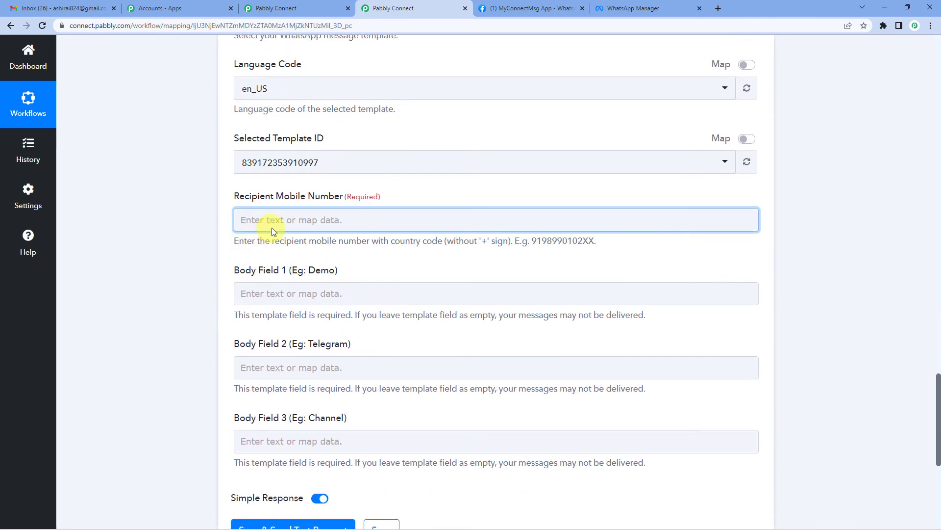
{"action": "left_click", "coordinate": [277, 224]}
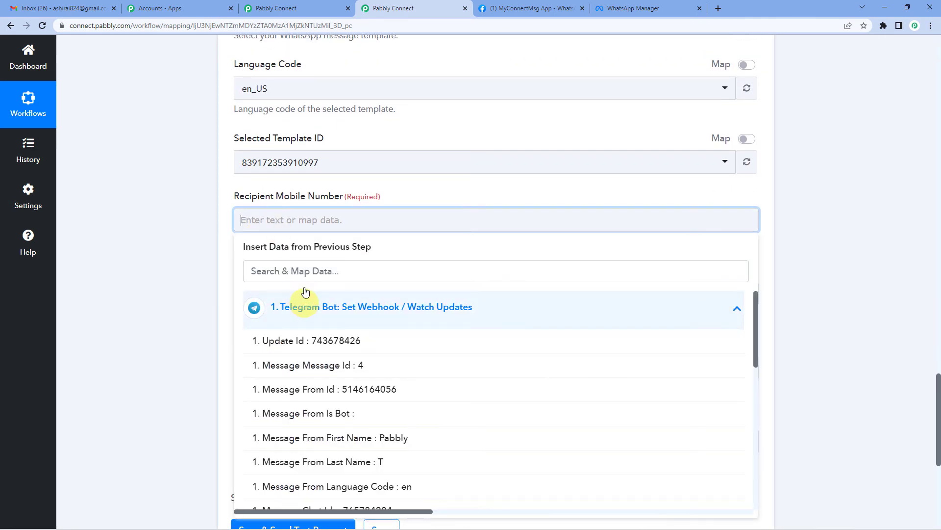
{"action": "left_click", "coordinate": [292, 236]}
{"action": "left_click", "coordinate": [305, 220]}
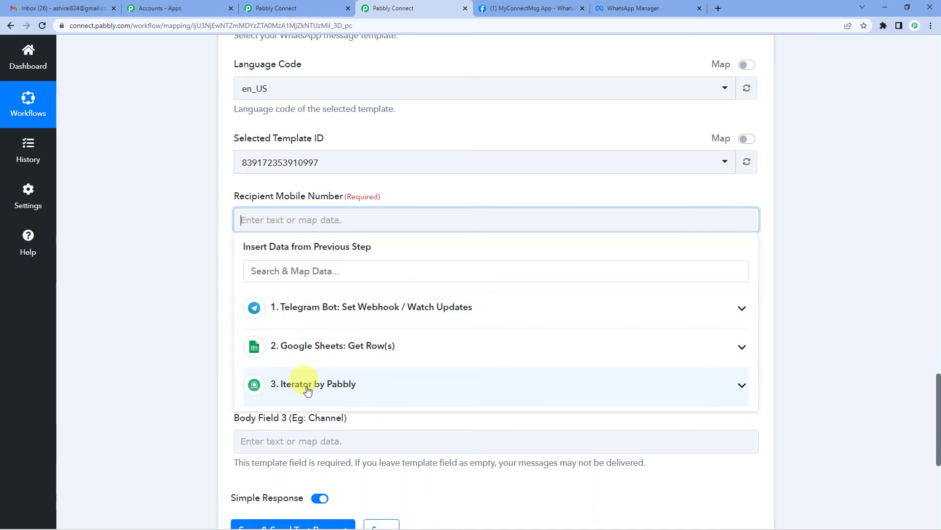
{"action": "left_click", "coordinate": [323, 392]}
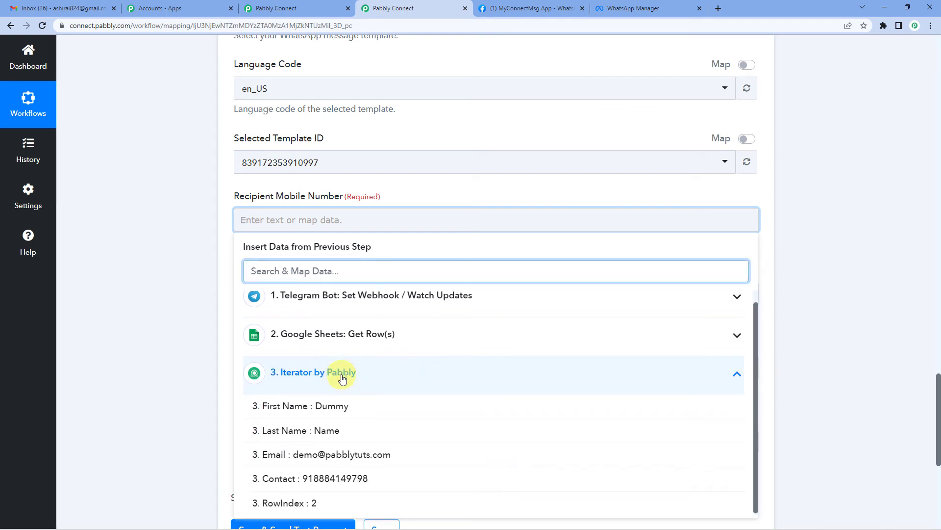
{"action": "left_click", "coordinate": [333, 477]}
{"action": "left_click", "coordinate": [177, 285]}
Check variable {{1}} in the message_on template in WhatsApp Manager, then map the Iterator's First Name into Body Field 1 in Pabbly Connect.
{"action": "scroll", "coordinate": [177, 285], "scroll_direction": "down", "scroll_amount": 2}
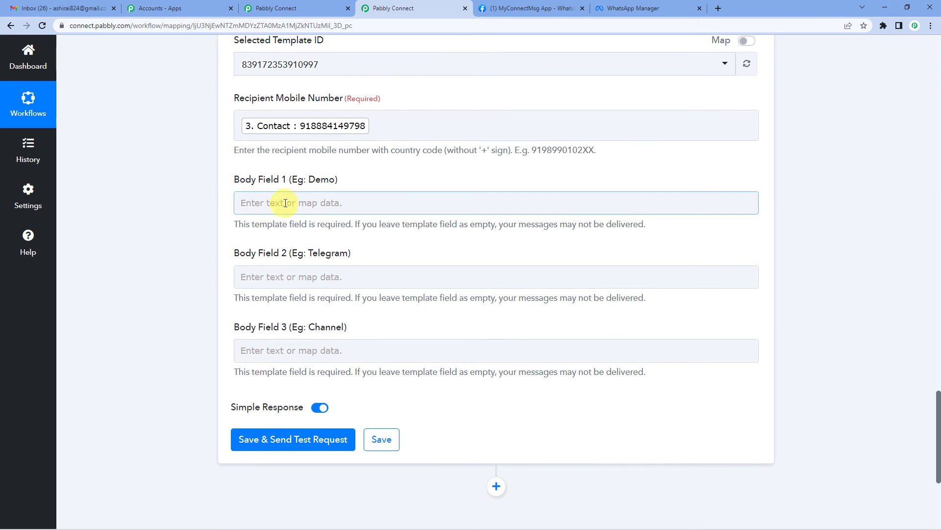
{"action": "left_click", "coordinate": [286, 202]}
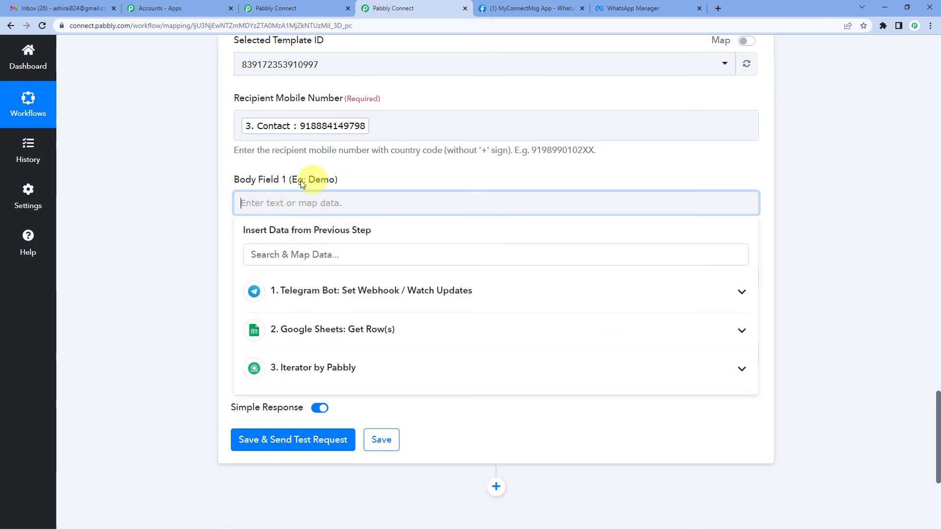
{"action": "left_click_drag", "start_coordinate": [281, 182], "coordinate": [324, 180]}
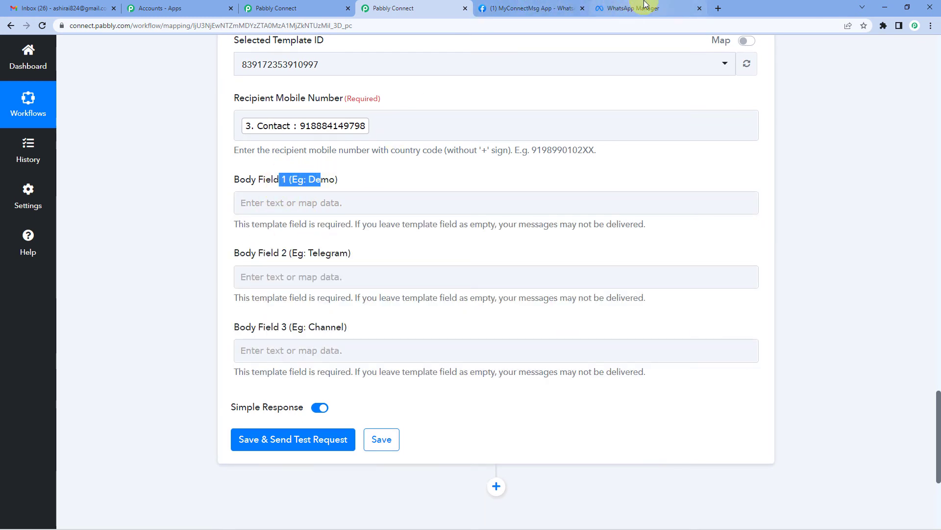
{"action": "left_click", "coordinate": [633, 8]}
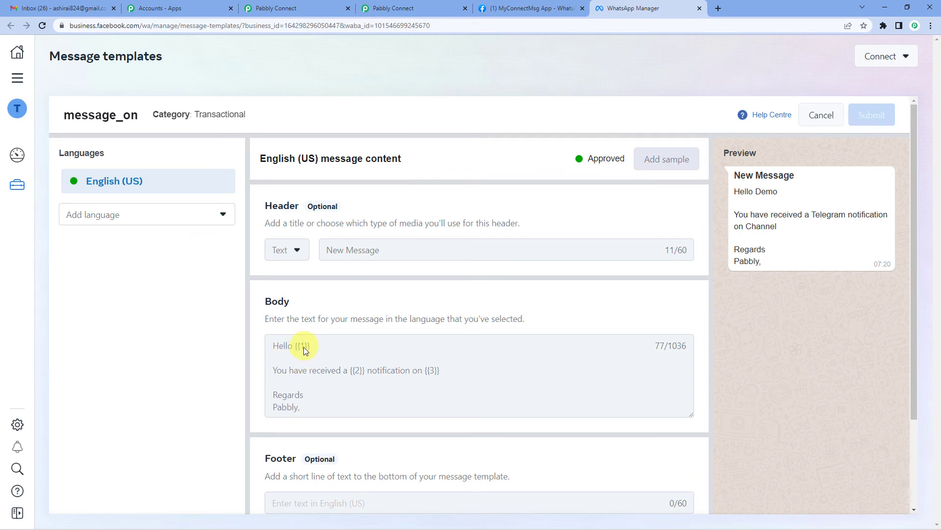
{"action": "left_click", "coordinate": [399, 8]}
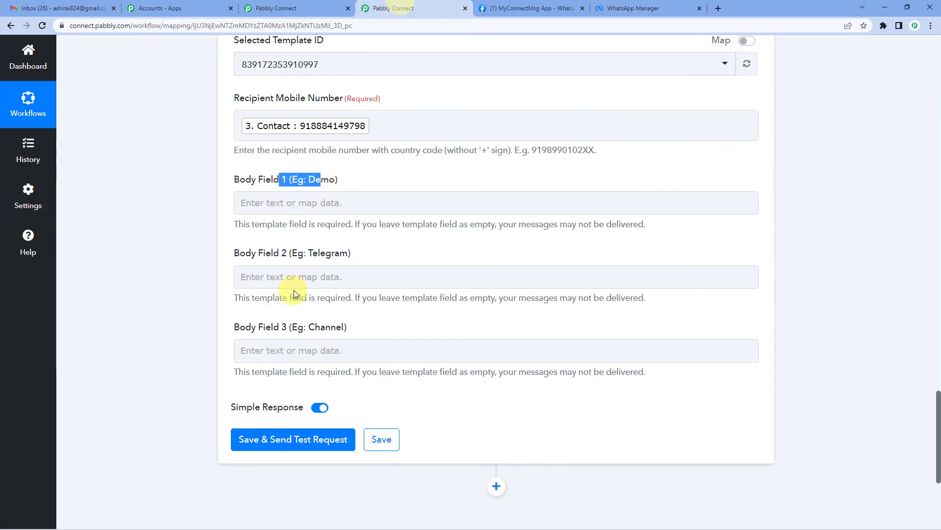
{"action": "left_click", "coordinate": [297, 200]}
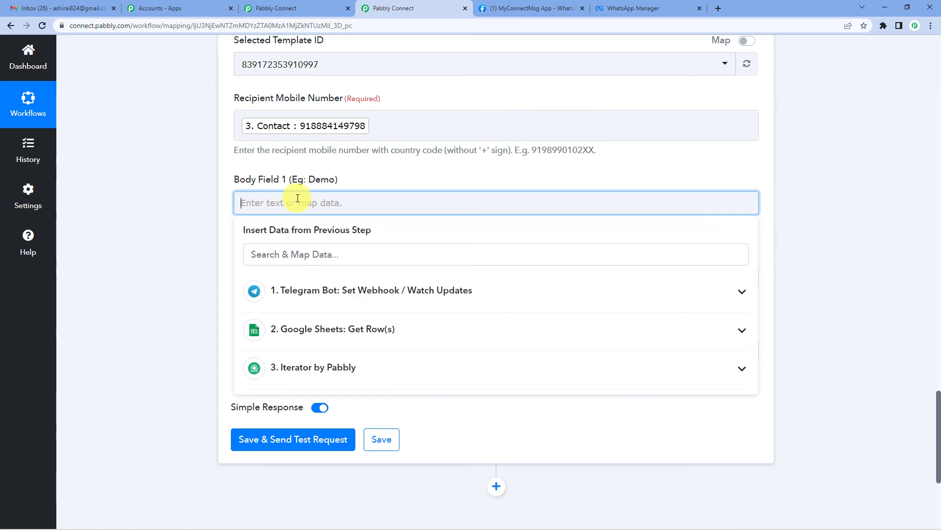
{"action": "left_click", "coordinate": [311, 372]}
{"action": "left_click", "coordinate": [321, 401]}
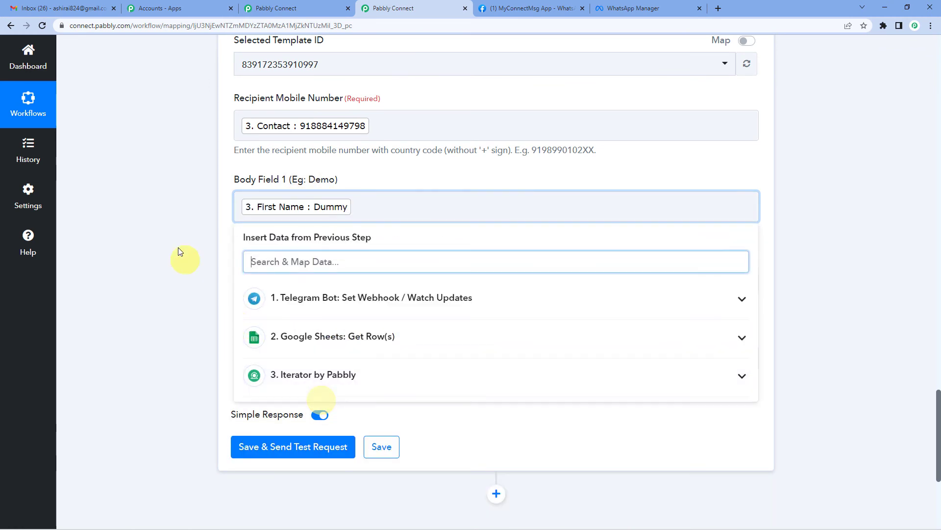
Check variable {{2}} in WhatsApp Manager's template body, then enter Telegram as Body Field 2 in Pabbly Connect.
{"action": "scroll", "coordinate": [172, 242], "scroll_direction": "down", "scroll_amount": 1}
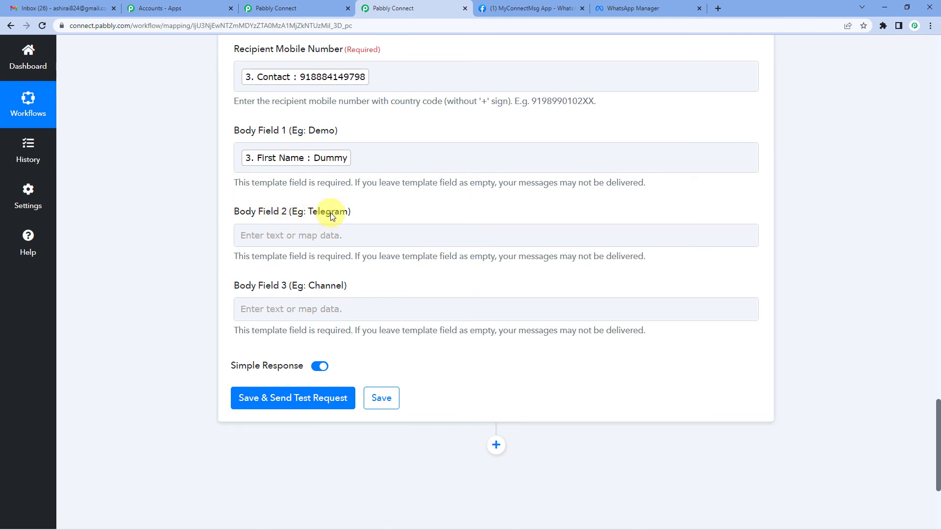
{"action": "left_click", "coordinate": [619, 8]}
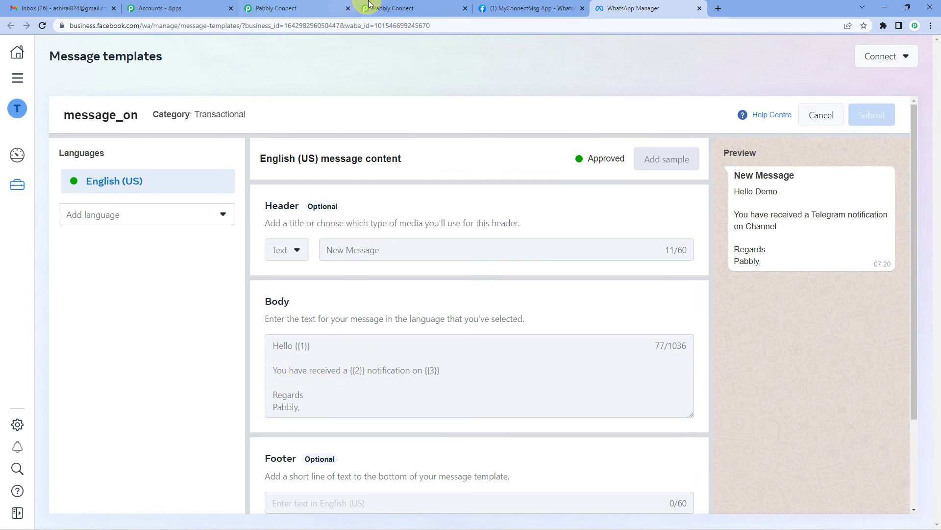
{"action": "left_click", "coordinate": [398, 8]}
{"action": "left_click", "coordinate": [293, 237]}
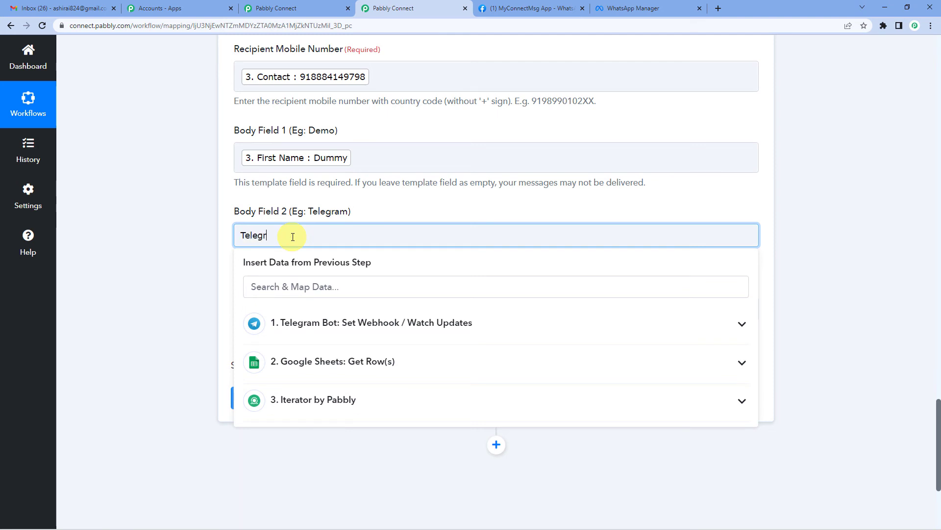
{"action": "type", "text": "Telegram"}
{"action": "left_click", "coordinate": [374, 203]}
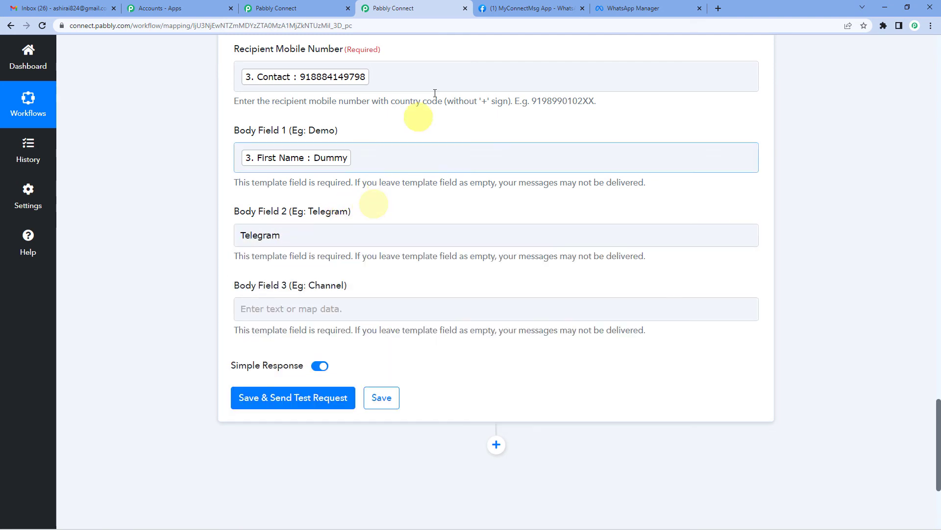
Check variable {{3}} in WhatsApp Manager, then search the mapping data for "cha" and map Message Chat Title into Body Field 3 in Pabbly Connect.
{"action": "left_click", "coordinate": [605, 4]}
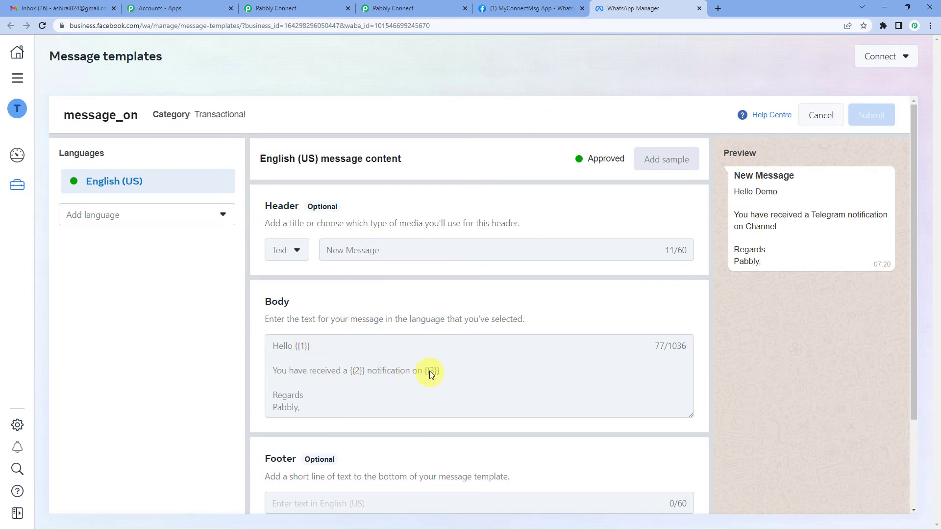
{"action": "left_click", "coordinate": [391, 5]}
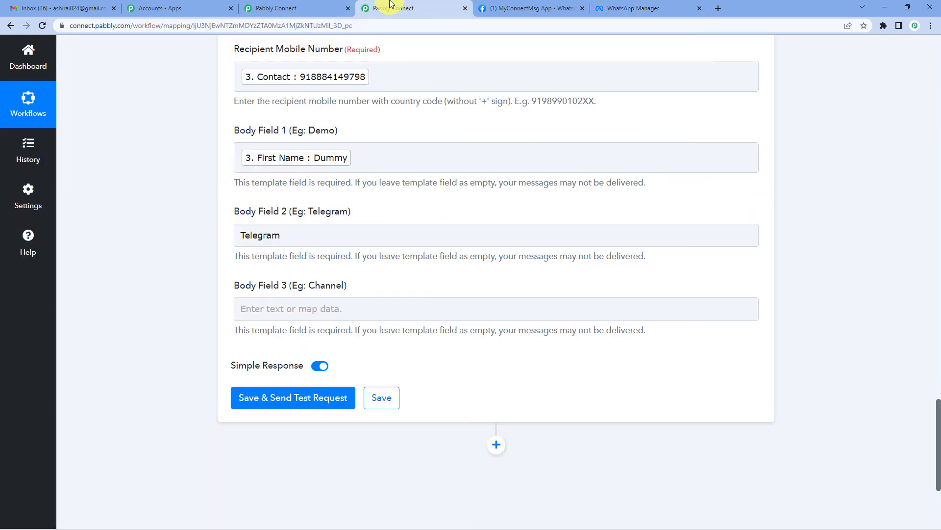
{"action": "left_click", "coordinate": [288, 310]}
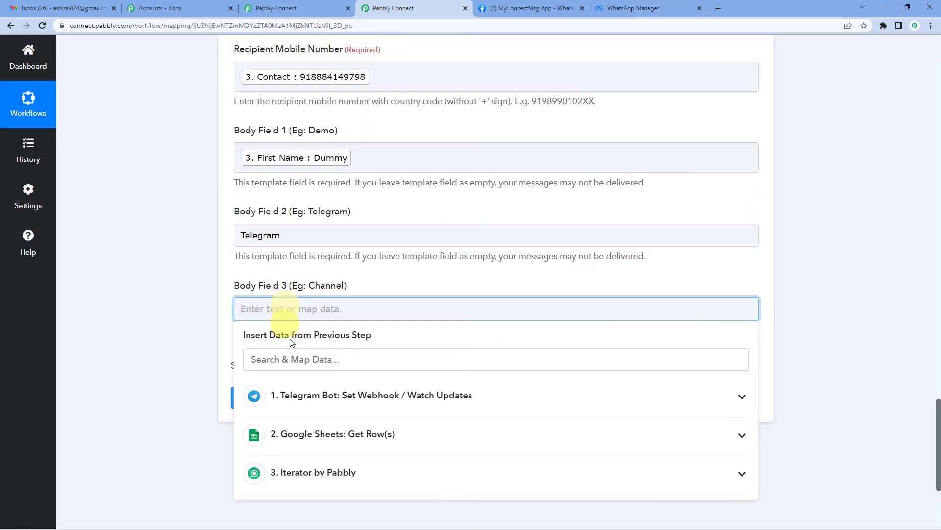
{"action": "left_click", "coordinate": [314, 395]}
{"action": "type", "text": "chan"}
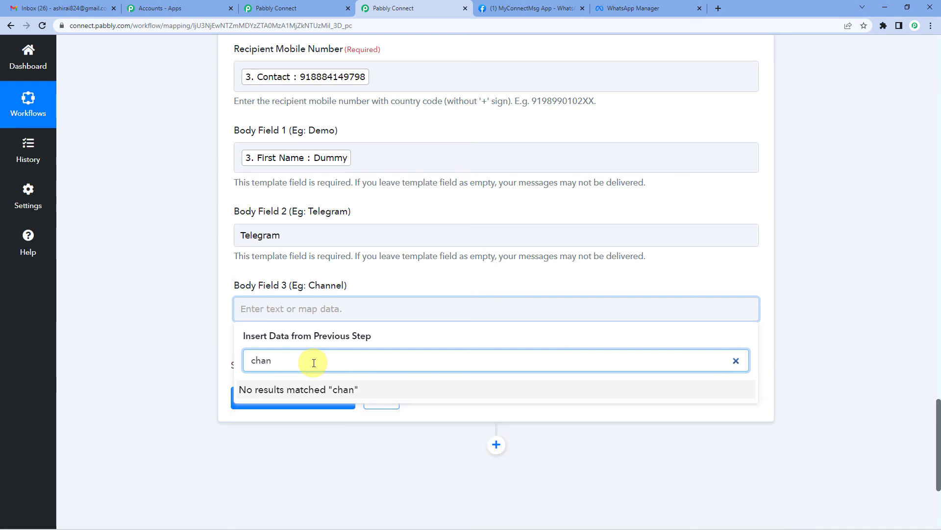
{"action": "key", "text": "BackSpace"}
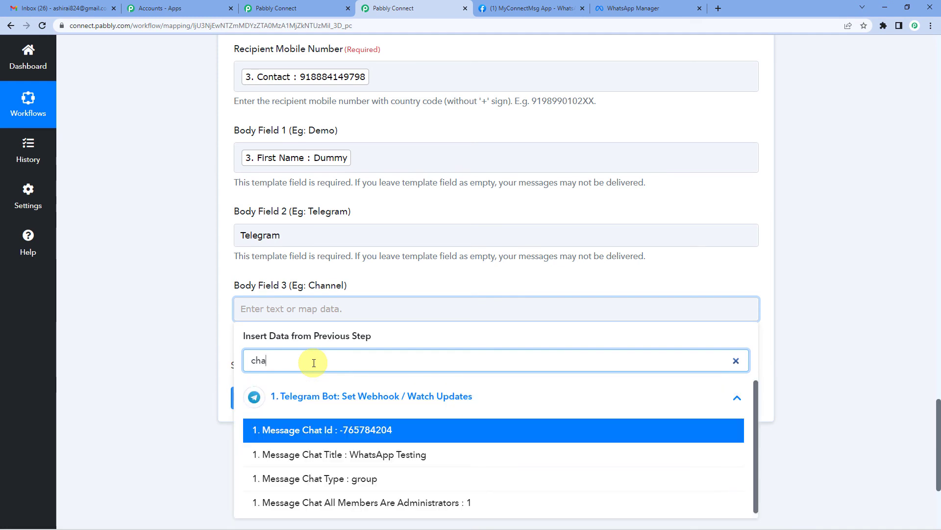
{"action": "left_click", "coordinate": [373, 465]}
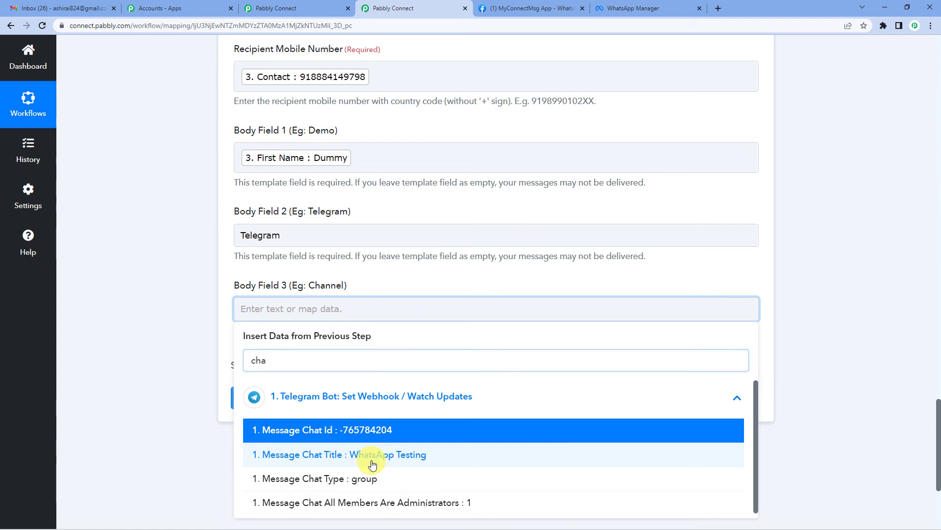
{"action": "left_click", "coordinate": [161, 343]}
Examine the Telegram Bot, Google Sheets and Iterator data available for mapping in Body Field 1.
{"action": "scroll", "coordinate": [313, 298], "scroll_direction": "down", "scroll_amount": 1}
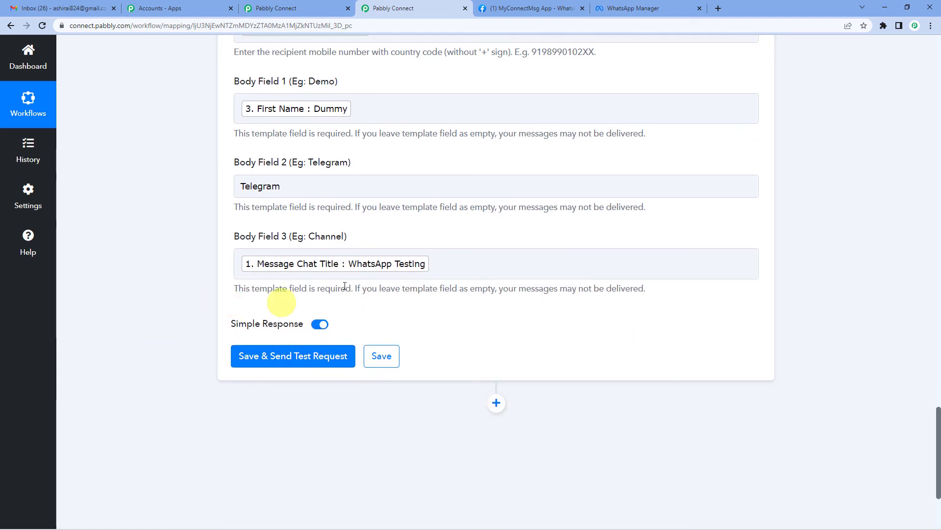
{"action": "scroll", "coordinate": [377, 204], "scroll_direction": "up", "scroll_amount": 2}
{"action": "left_click", "coordinate": [377, 203]}
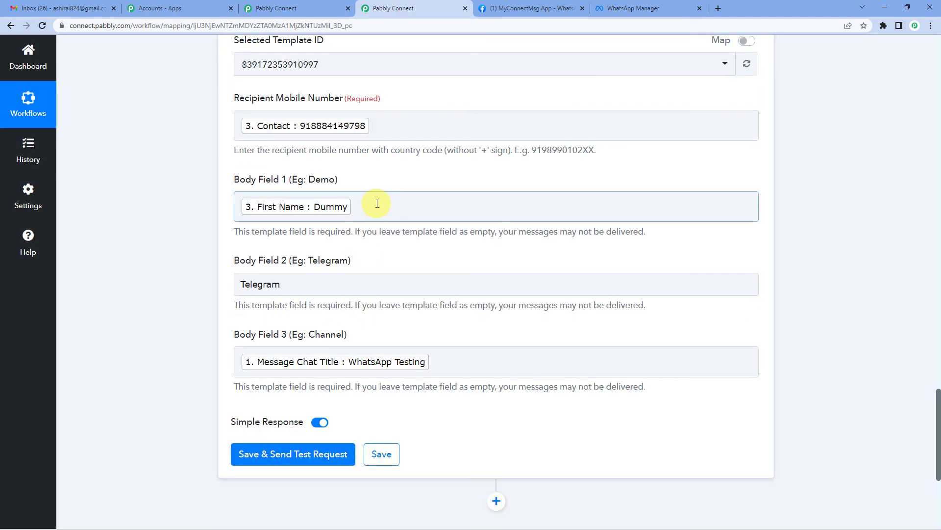
{"action": "left_click", "coordinate": [343, 298]}
{"action": "left_click", "coordinate": [314, 336]}
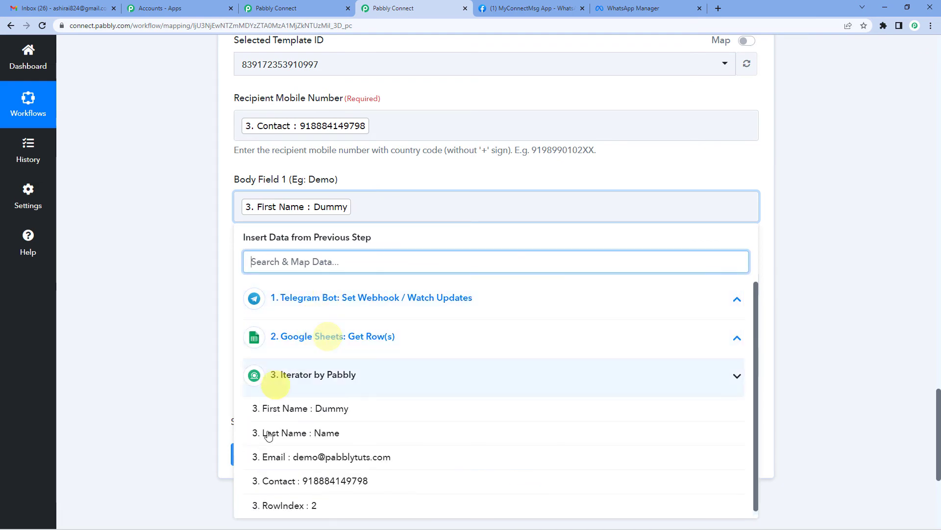
{"action": "left_click", "coordinate": [314, 374]}
{"action": "left_click", "coordinate": [184, 337]}
Review the Telegram trigger's received response, the Google Sheets and Iterator steps, and the mapped fields of the WhatsApp action.
{"action": "scroll", "coordinate": [184, 336], "scroll_direction": "up", "scroll_amount": 7}
{"action": "scroll", "coordinate": [183, 337], "scroll_direction": "up", "scroll_amount": 20}
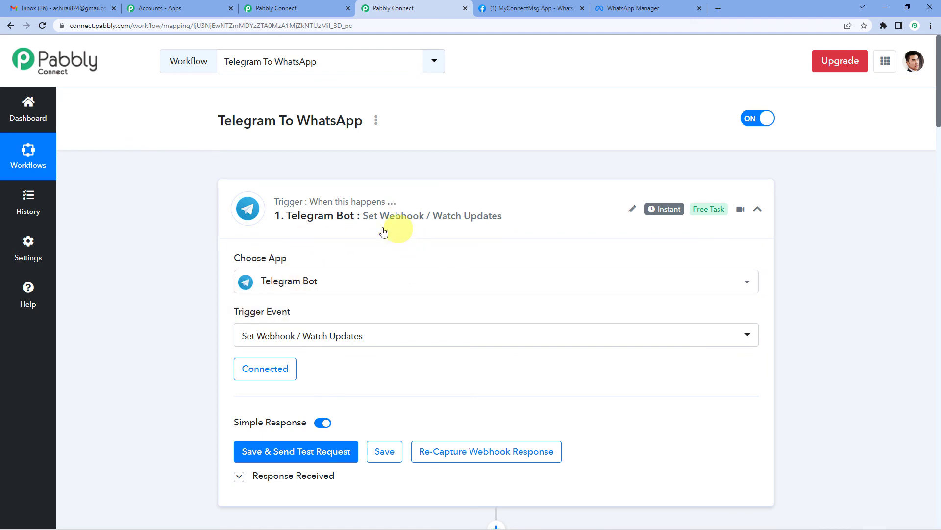
{"action": "scroll", "coordinate": [466, 227], "scroll_direction": "down", "scroll_amount": 4}
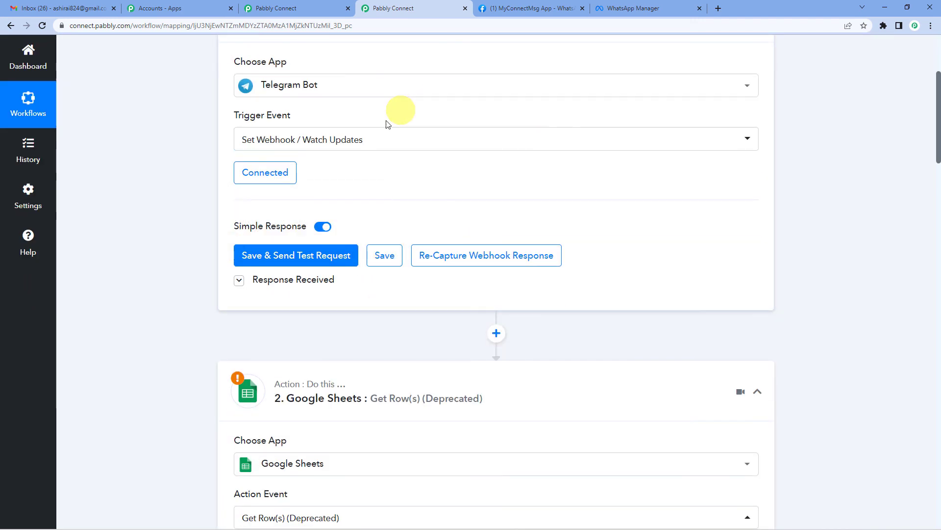
{"action": "left_click", "coordinate": [309, 280]}
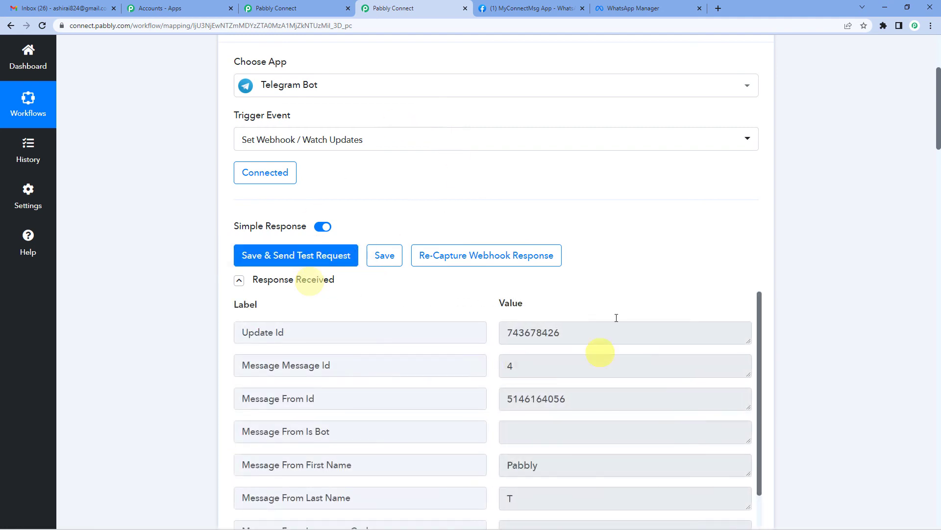
{"action": "scroll", "coordinate": [155, 242], "scroll_direction": "down", "scroll_amount": 12}
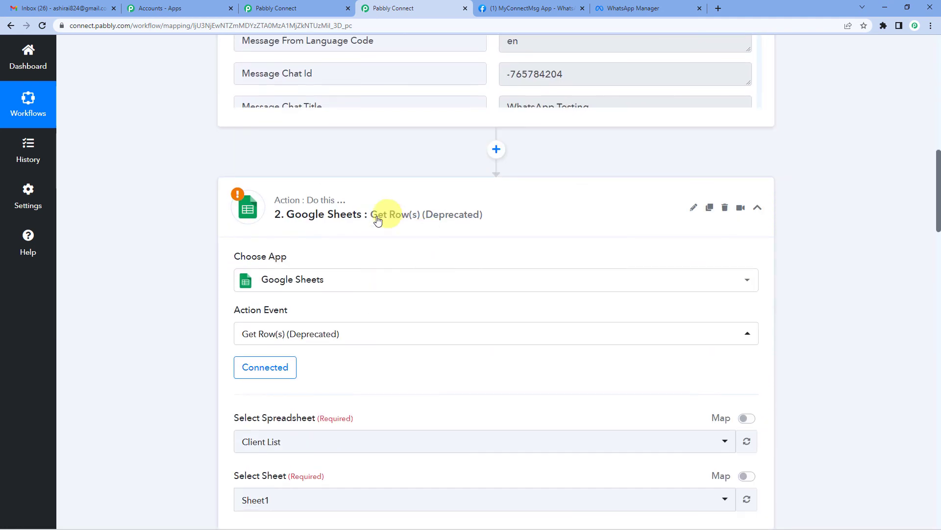
{"action": "scroll", "coordinate": [382, 218], "scroll_direction": "down", "scroll_amount": 15}
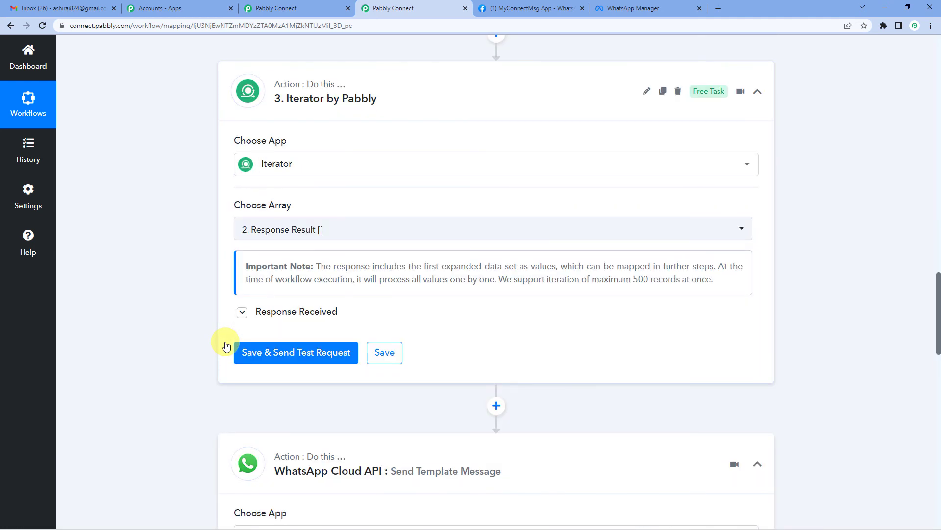
{"action": "scroll", "coordinate": [410, 241], "scroll_direction": "down", "scroll_amount": 2}
{"action": "scroll", "coordinate": [407, 242], "scroll_direction": "down", "scroll_amount": 1}
{"action": "scroll", "coordinate": [482, 265], "scroll_direction": "down", "scroll_amount": 4}
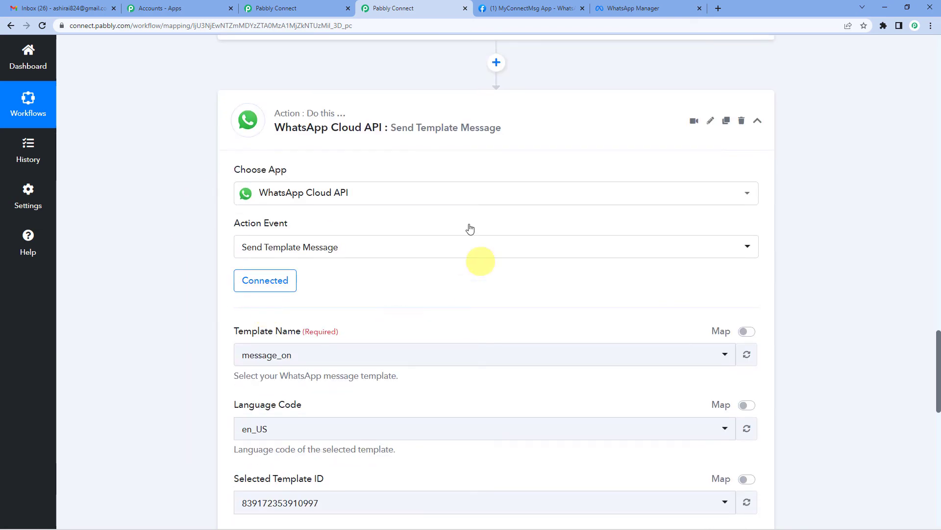
{"action": "scroll", "coordinate": [389, 380], "scroll_direction": "down", "scroll_amount": 9}
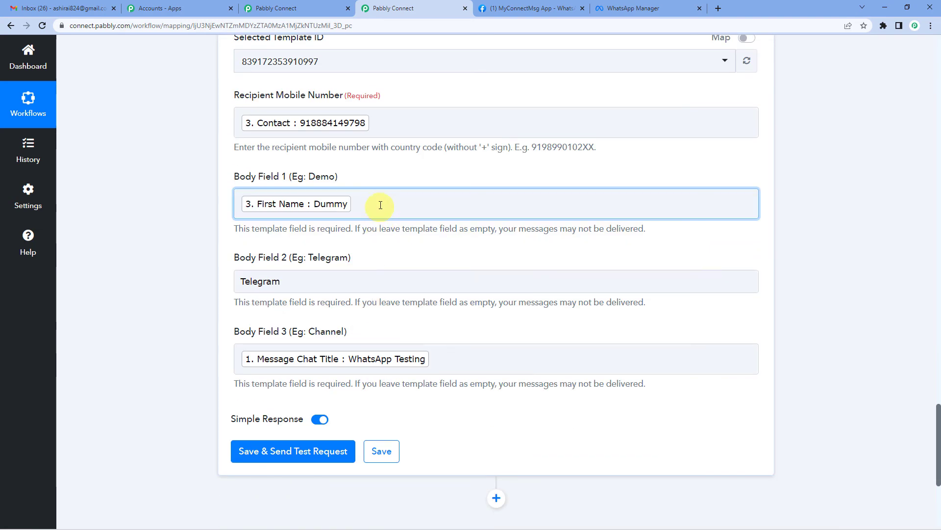
{"action": "left_click", "coordinate": [380, 206]}
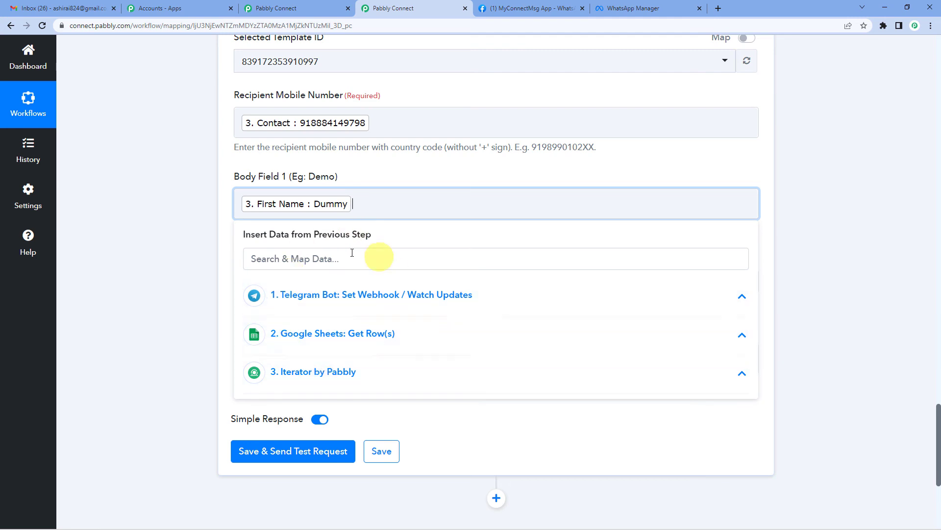
{"action": "left_click", "coordinate": [170, 296]}
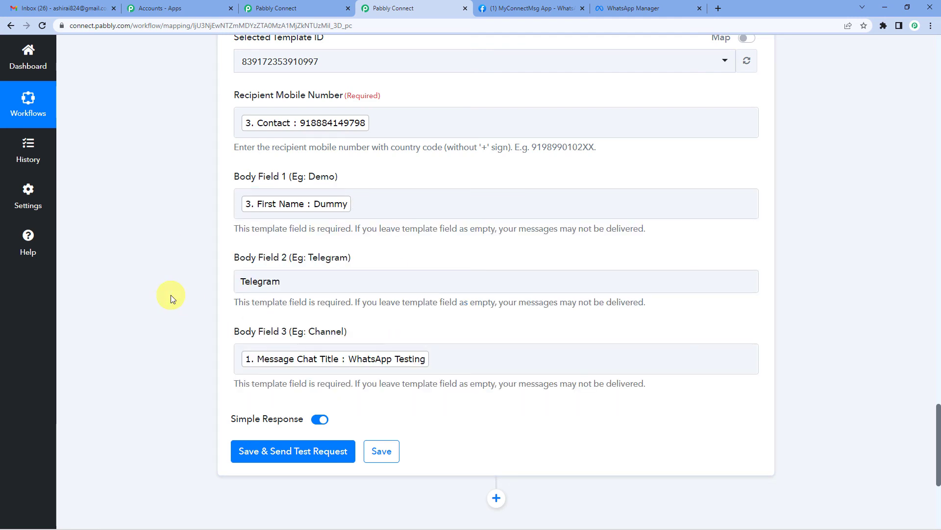
{"action": "scroll", "coordinate": [171, 295], "scroll_direction": "up", "scroll_amount": 4}
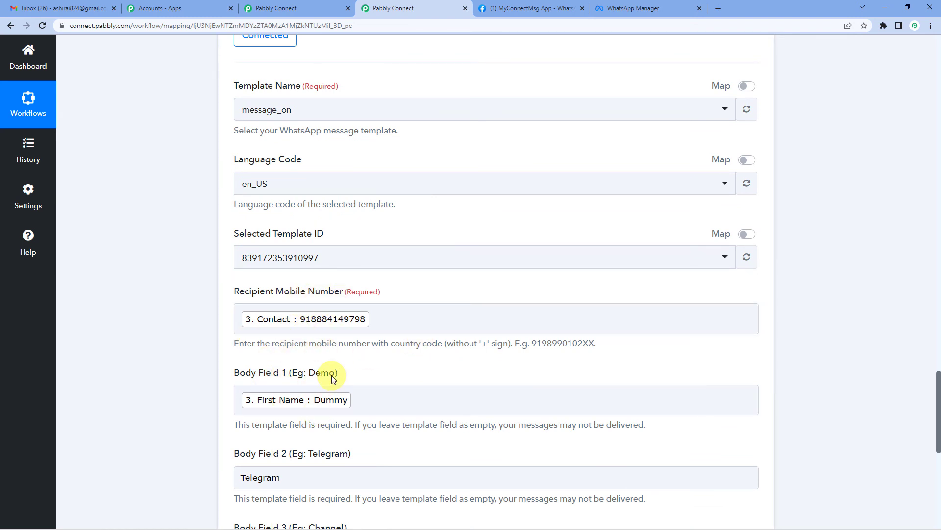
Review the mapped template fields, then save the WhatsApp Cloud API action and send a test request.
{"action": "scroll", "coordinate": [335, 387], "scroll_direction": "down", "scroll_amount": 1}
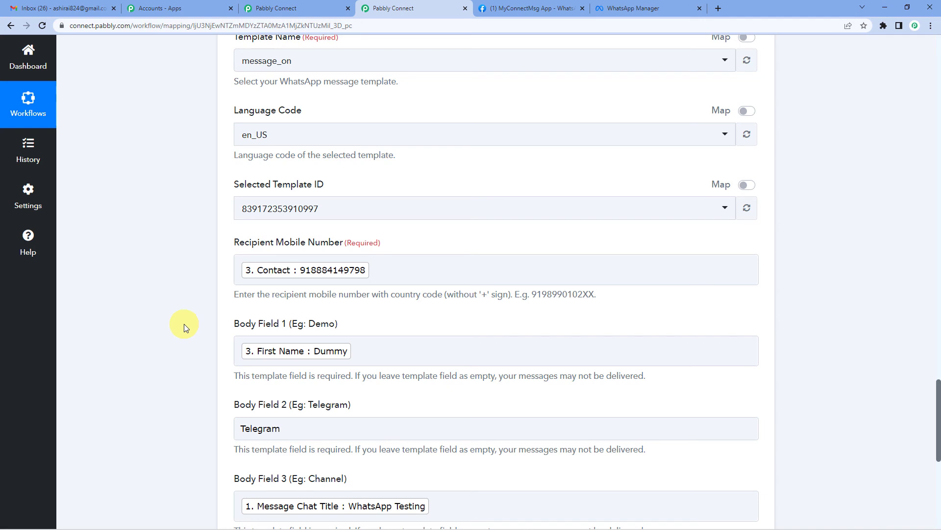
{"action": "scroll", "coordinate": [230, 284], "scroll_direction": "up", "scroll_amount": 5}
{"action": "scroll", "coordinate": [221, 280], "scroll_direction": "down", "scroll_amount": 9}
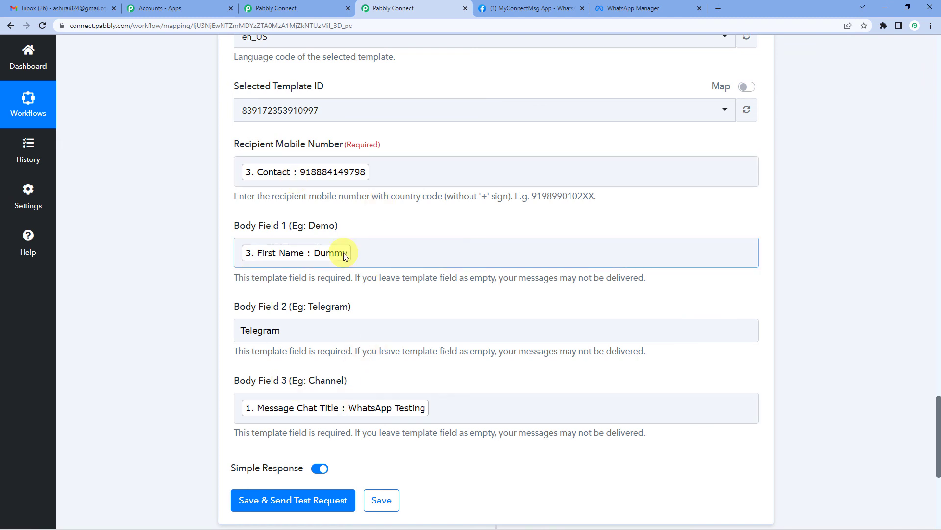
{"action": "scroll", "coordinate": [366, 242], "scroll_direction": "down", "scroll_amount": 4}
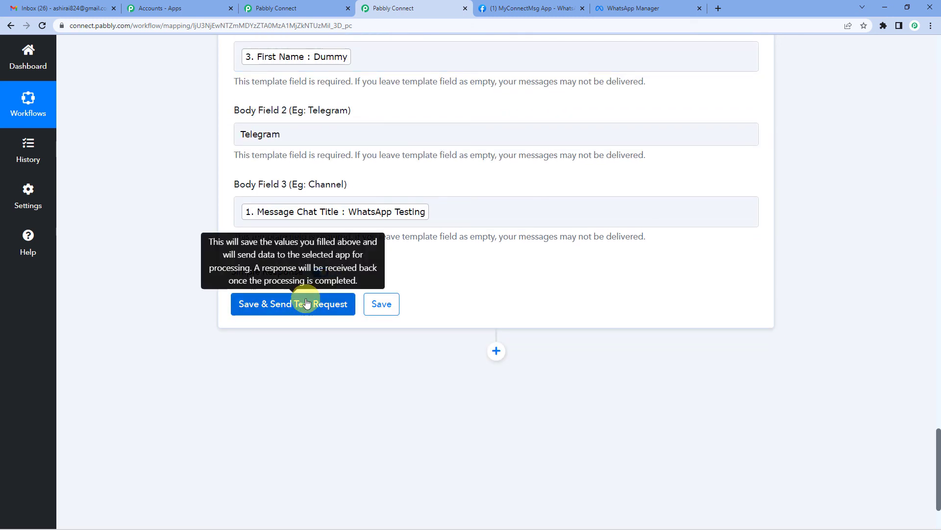
{"action": "left_click", "coordinate": [307, 303]}
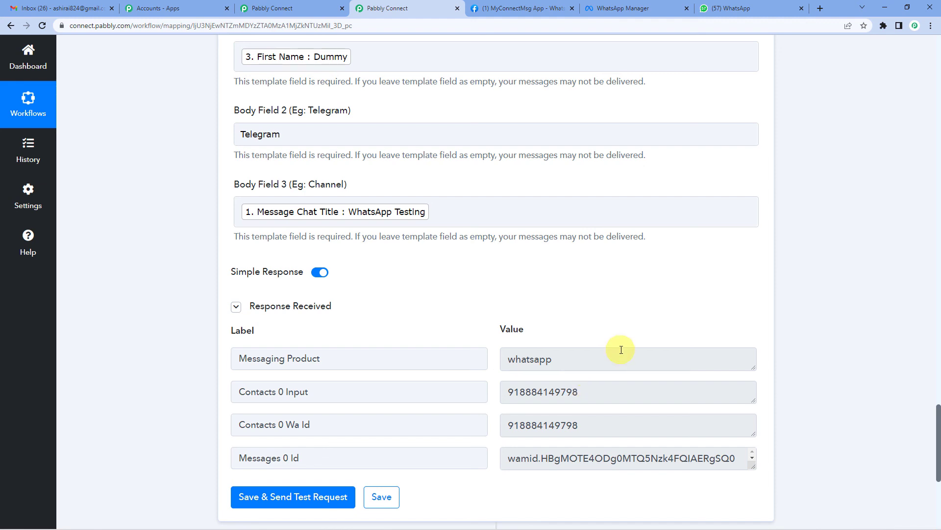
Open the Pabbly chat in WhatsApp Web and compare the new message's greeting name with Body Field 1 in Pabbly Connect.
{"action": "left_click", "coordinate": [729, 6]}
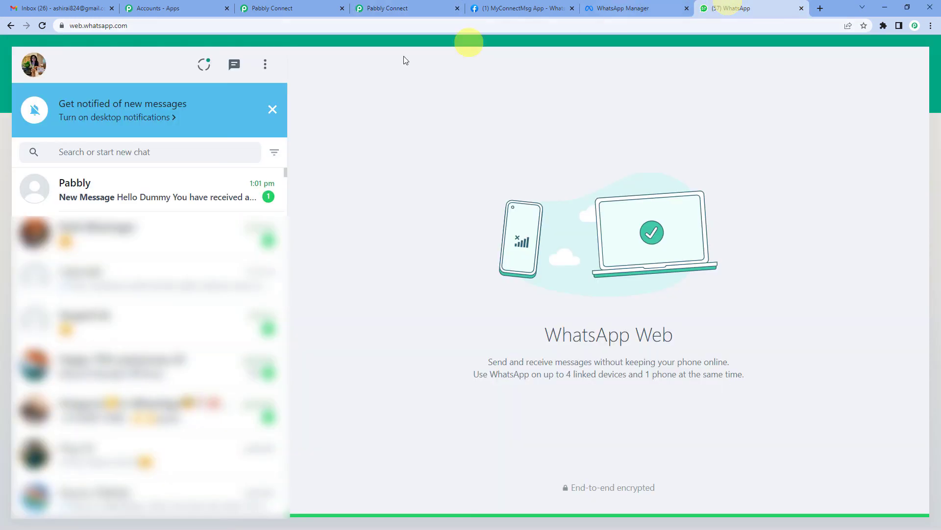
{"action": "left_click", "coordinate": [168, 203]}
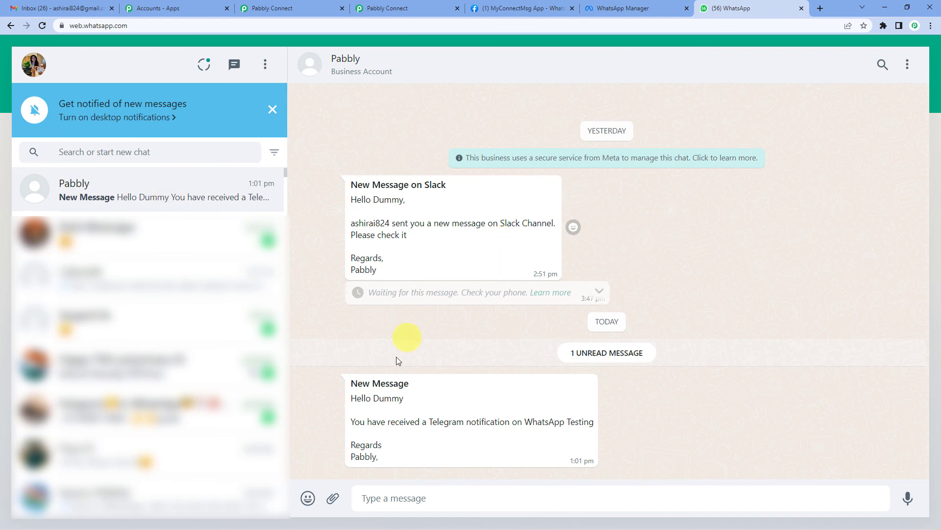
{"action": "left_click", "coordinate": [390, 400]}
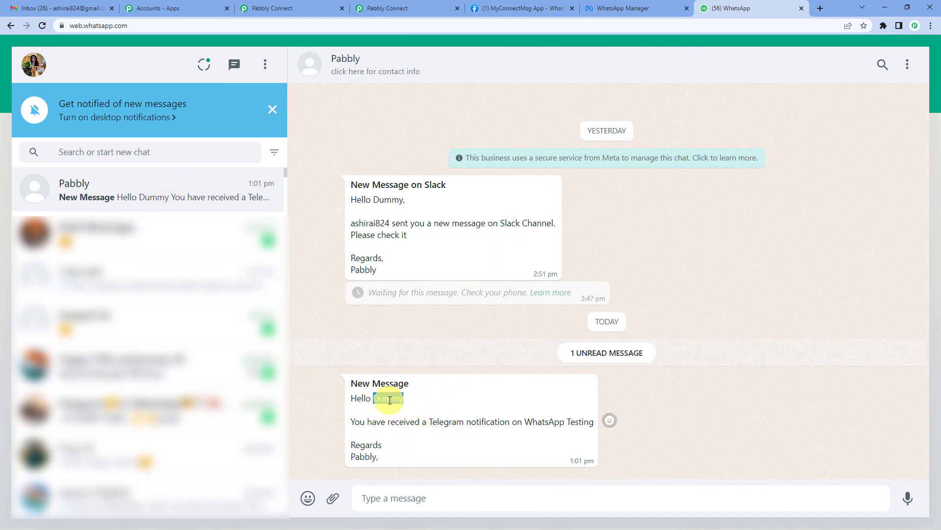
{"action": "left_click", "coordinate": [430, 6]}
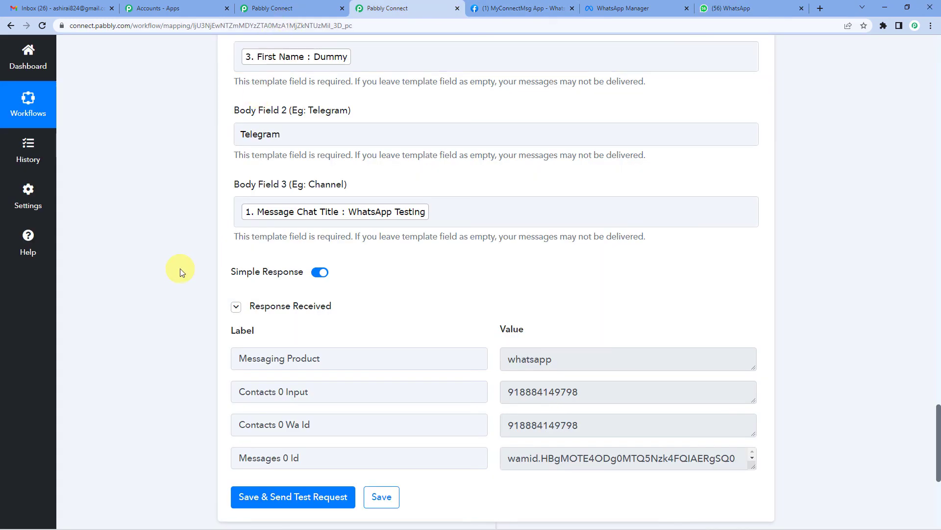
{"action": "scroll", "coordinate": [185, 269], "scroll_direction": "up", "scroll_amount": 4}
{"action": "left_click", "coordinate": [315, 253]}
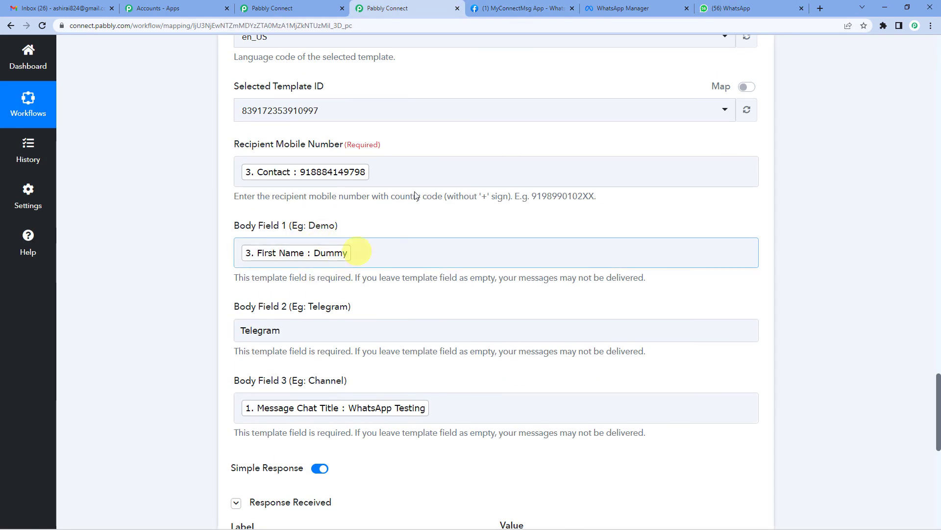
Compare the platform and group names in the WhatsApp Web message with Body Field 2 and Body Field 3 in Pabbly Connect.
{"action": "left_click", "coordinate": [730, 6]}
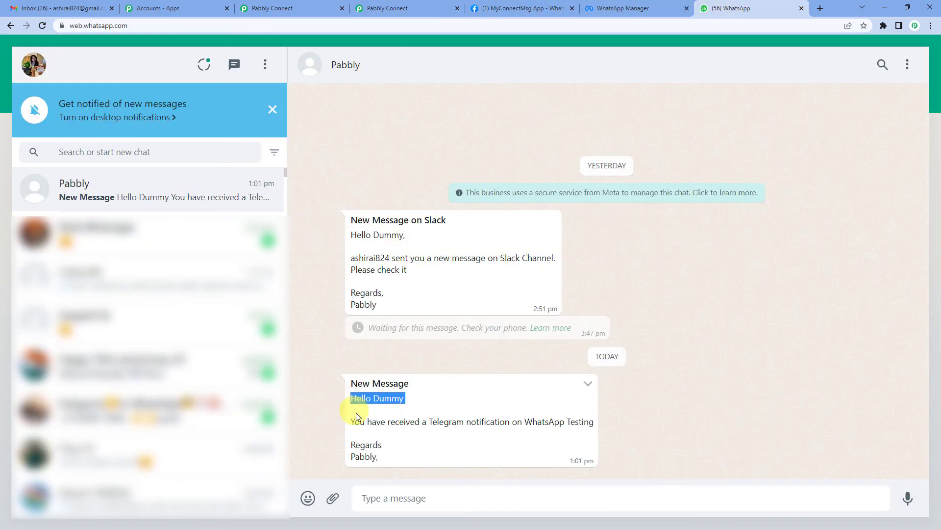
{"action": "double_click", "coordinate": [435, 423]}
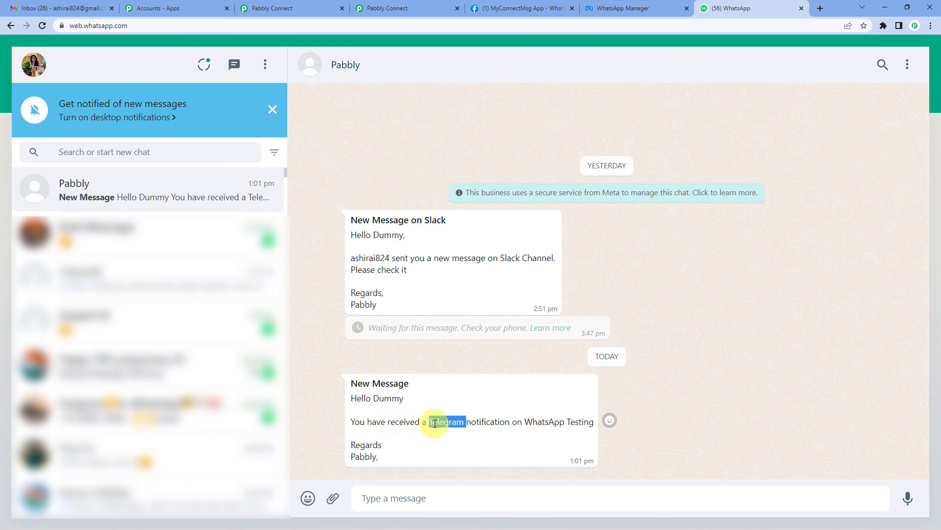
{"action": "left_click", "coordinate": [414, 7]}
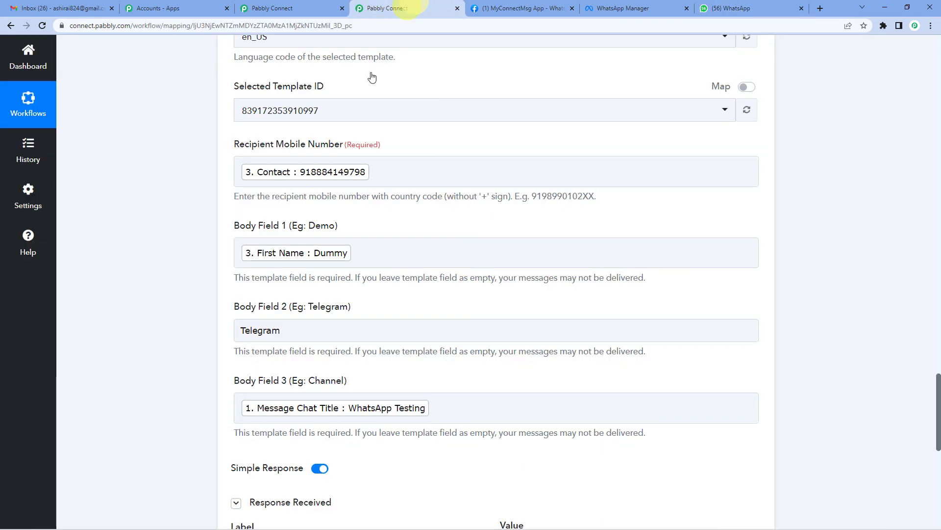
{"action": "left_click", "coordinate": [272, 339]}
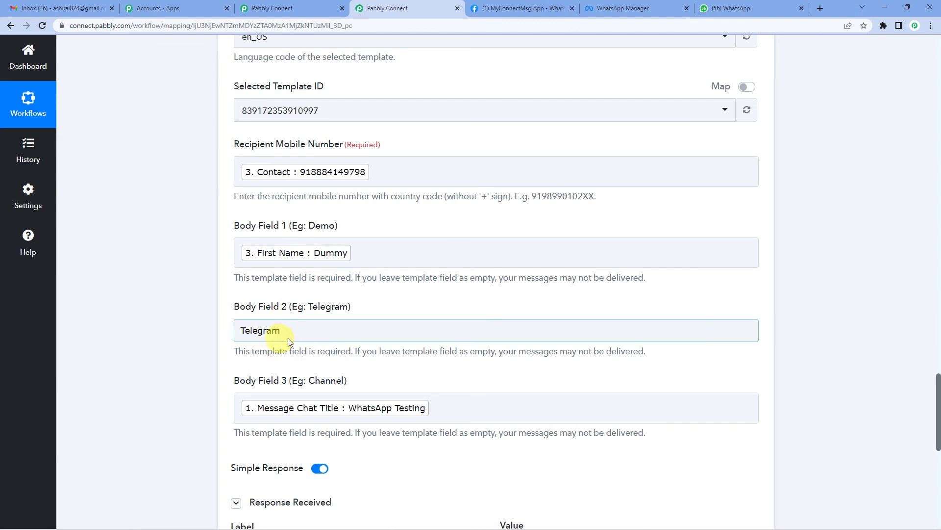
{"action": "left_click", "coordinate": [729, 7]}
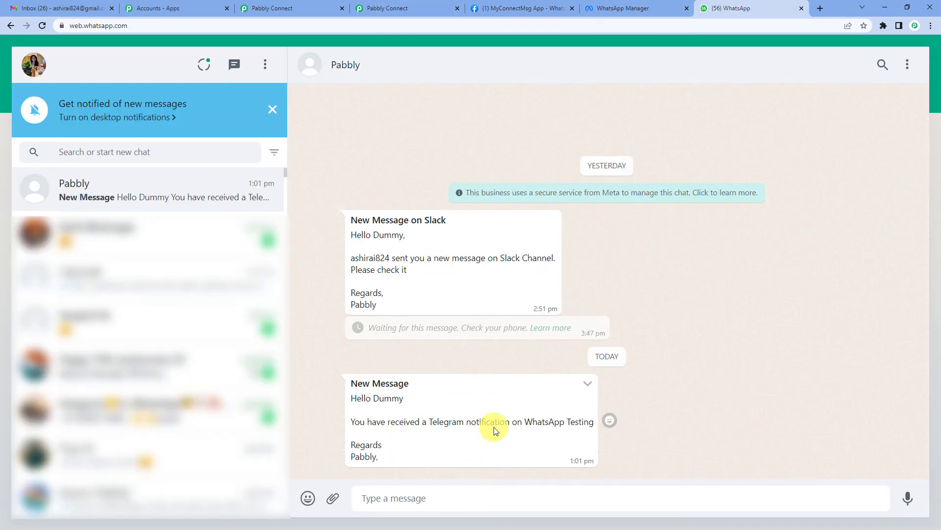
{"action": "left_click_drag", "start_coordinate": [569, 421], "coordinate": [589, 420]}
{"action": "left_click_drag", "start_coordinate": [531, 423], "coordinate": [594, 421]}
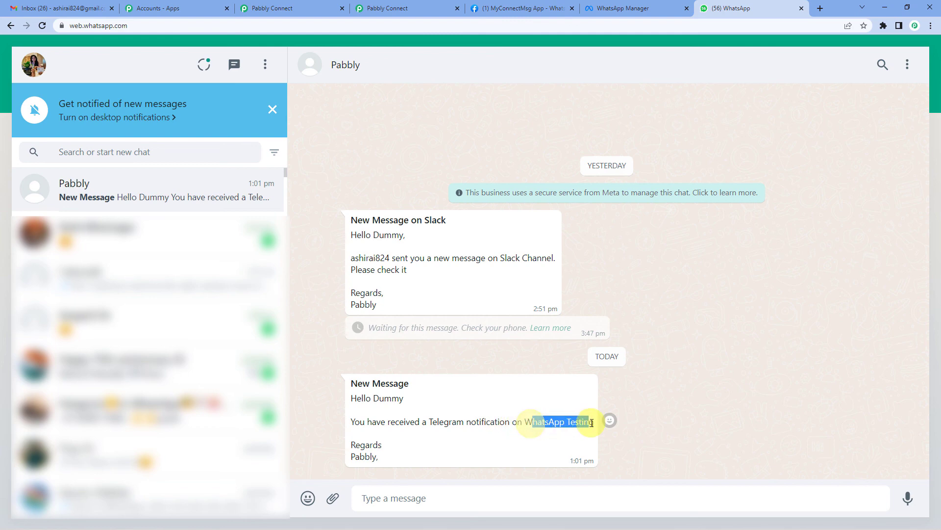
{"action": "left_click", "coordinate": [382, 8]}
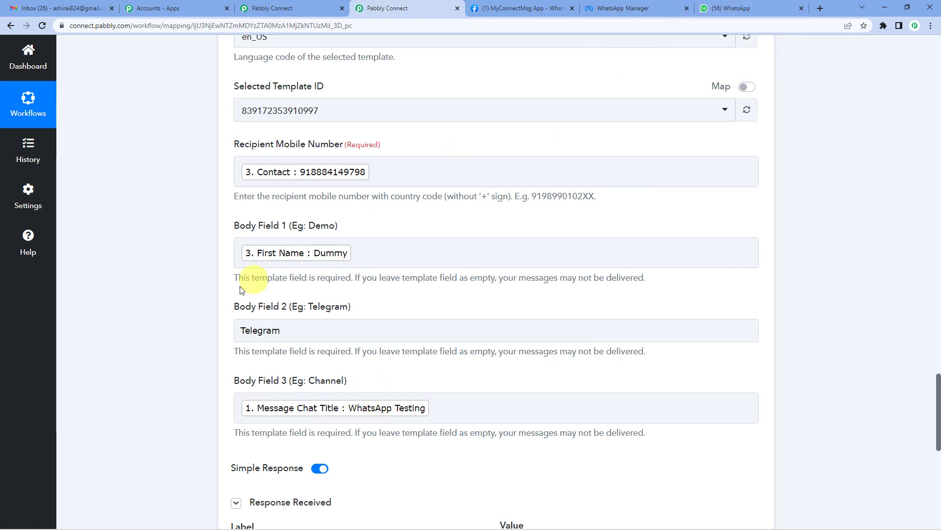
Collapse the WhatsApp Cloud API action, the Telegram Bot trigger and the Google Sheets action for a workflow overview.
{"action": "scroll", "coordinate": [189, 326], "scroll_direction": "down", "scroll_amount": 10}
{"action": "left_click", "coordinate": [379, 233]}
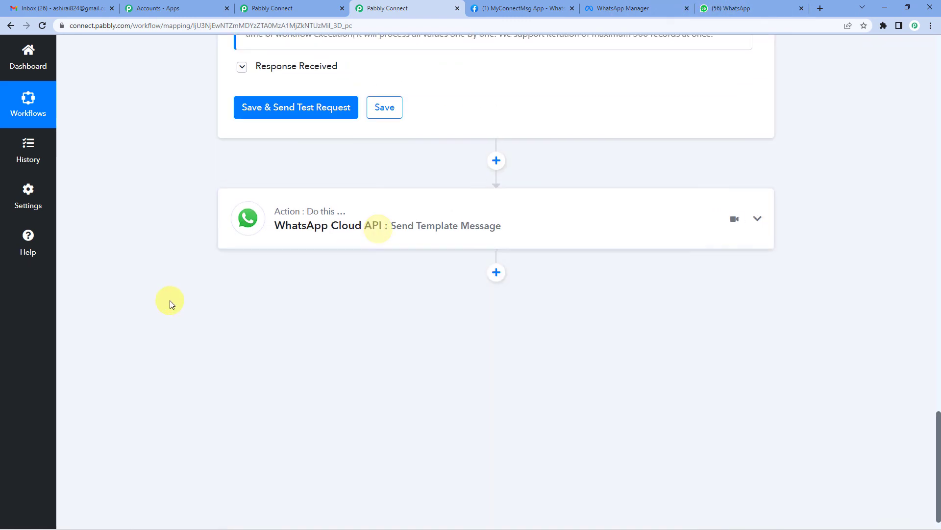
{"action": "scroll", "coordinate": [169, 301], "scroll_direction": "up", "scroll_amount": 15}
{"action": "scroll", "coordinate": [203, 285], "scroll_direction": "up", "scroll_amount": 10}
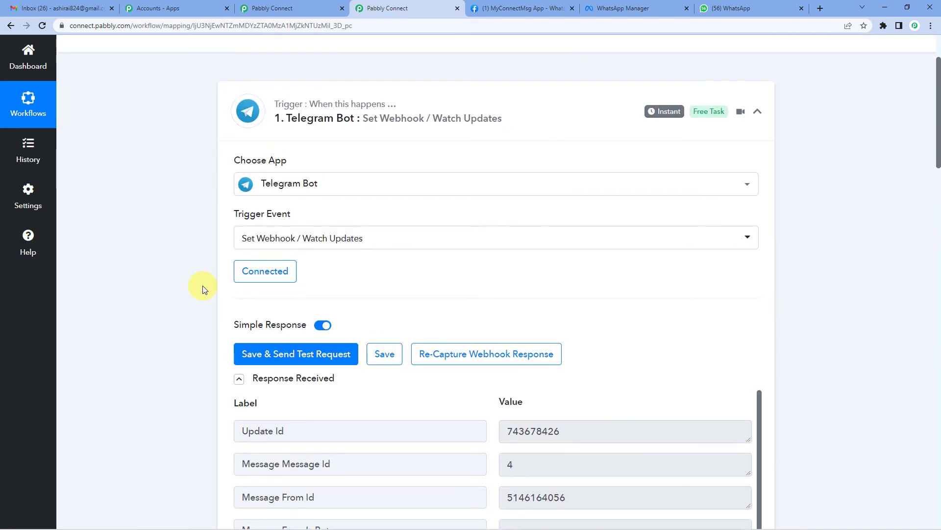
{"action": "left_click", "coordinate": [351, 232]}
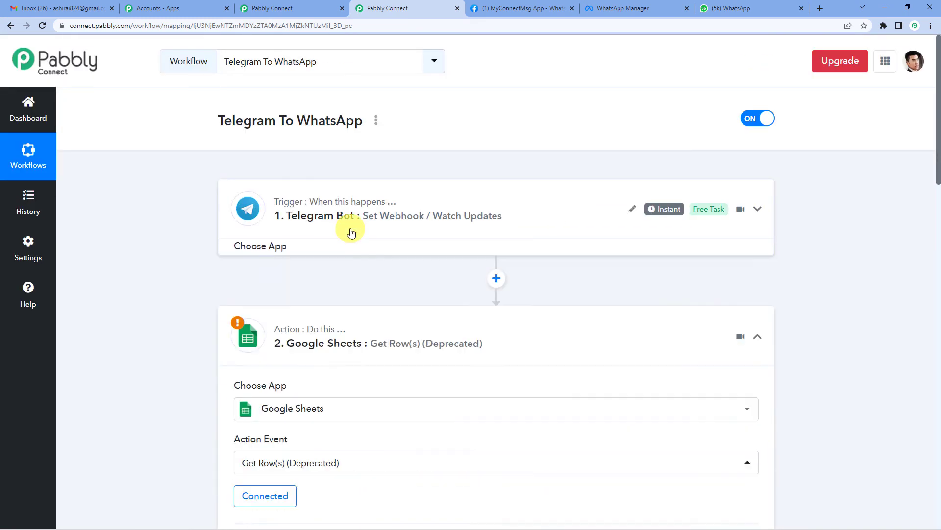
{"action": "left_click", "coordinate": [354, 308]}
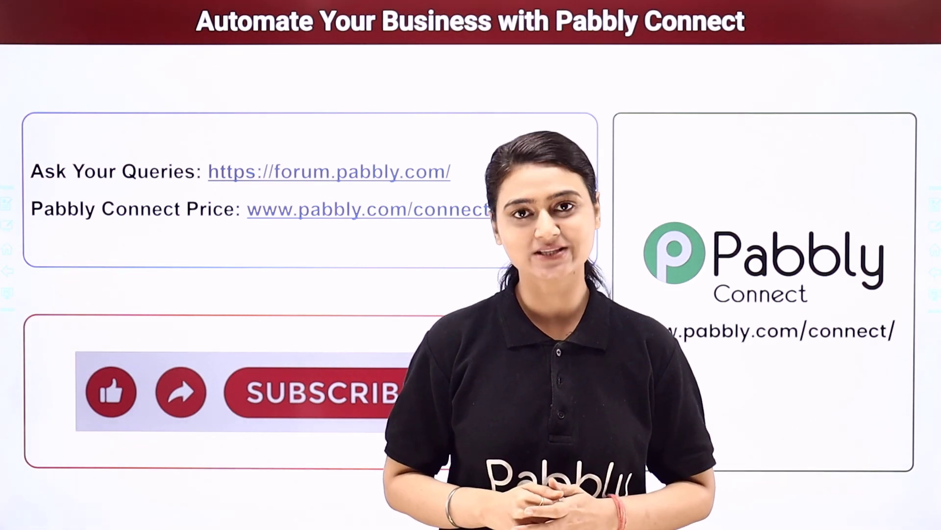